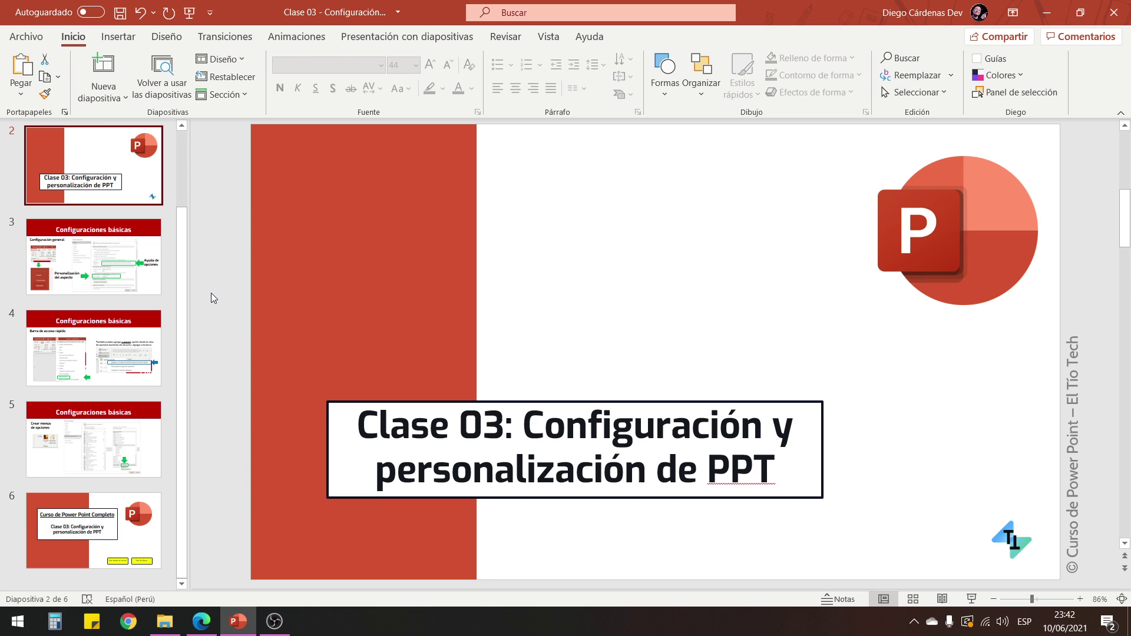
Step: Look over the General page of PowerPoint Options, then display slide 3, Configuraciones básicas
{"action": "left_click", "coordinate": [26, 37]}
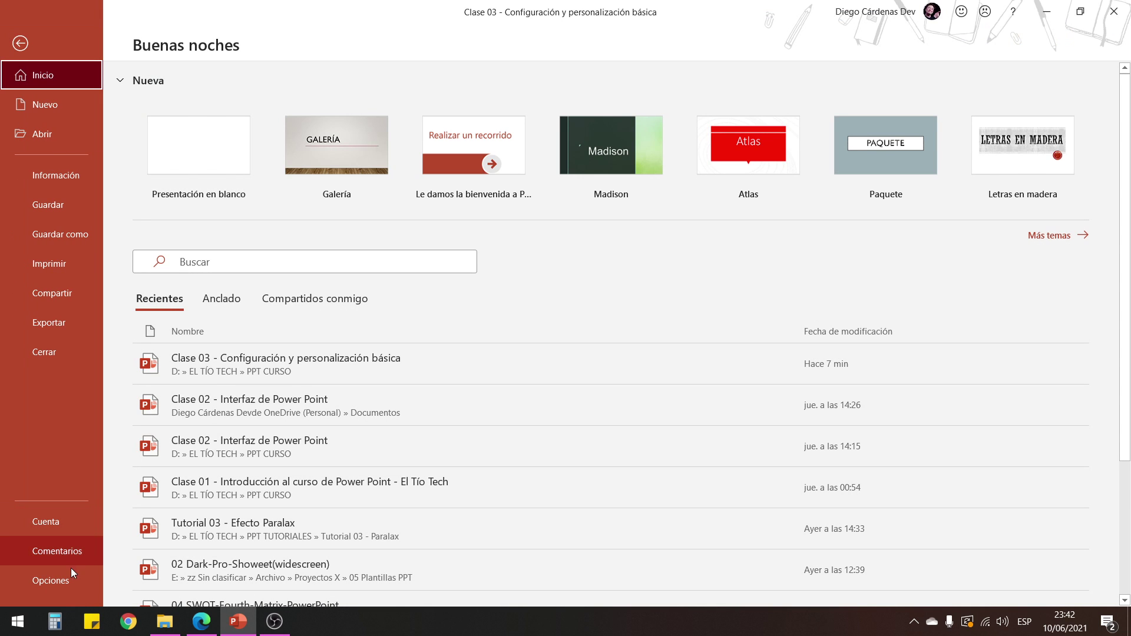
{"action": "left_click", "coordinate": [66, 578]}
{"action": "left_click_drag", "start_coordinate": [409, 66], "coordinate": [422, 70]}
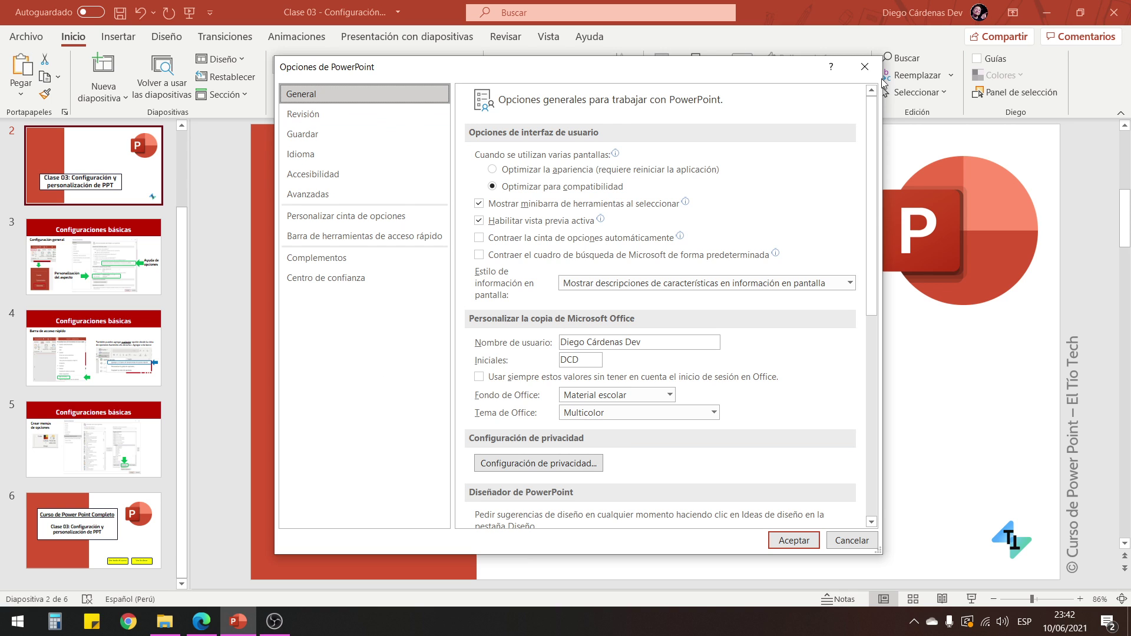
{"action": "left_click", "coordinate": [864, 67]}
{"action": "left_click", "coordinate": [114, 254]}
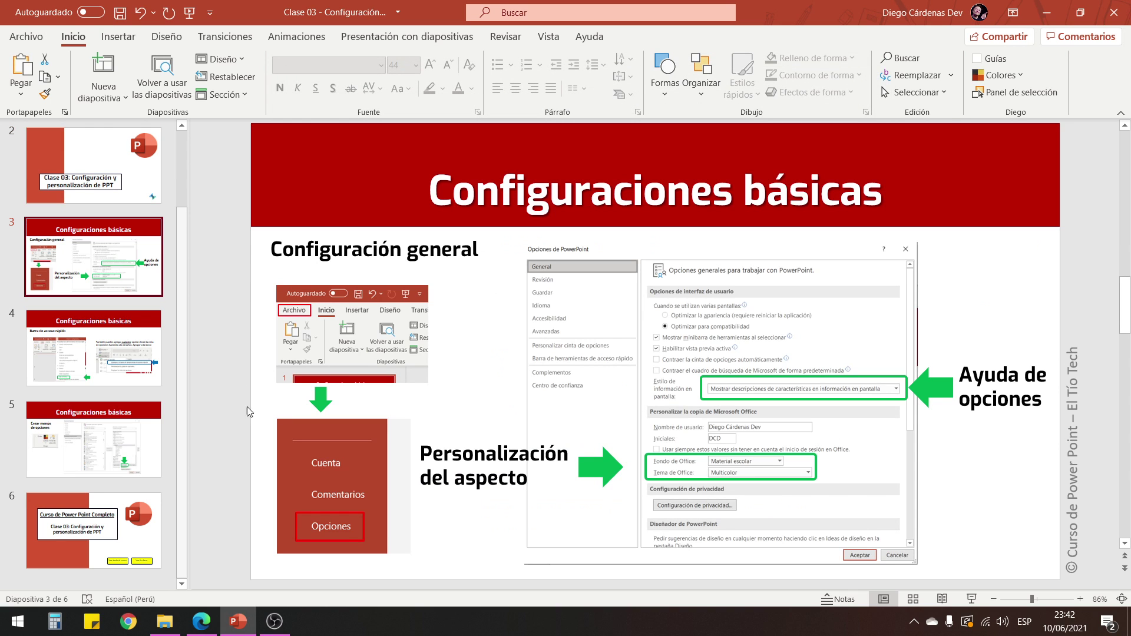
{"action": "left_click", "coordinate": [1031, 428]}
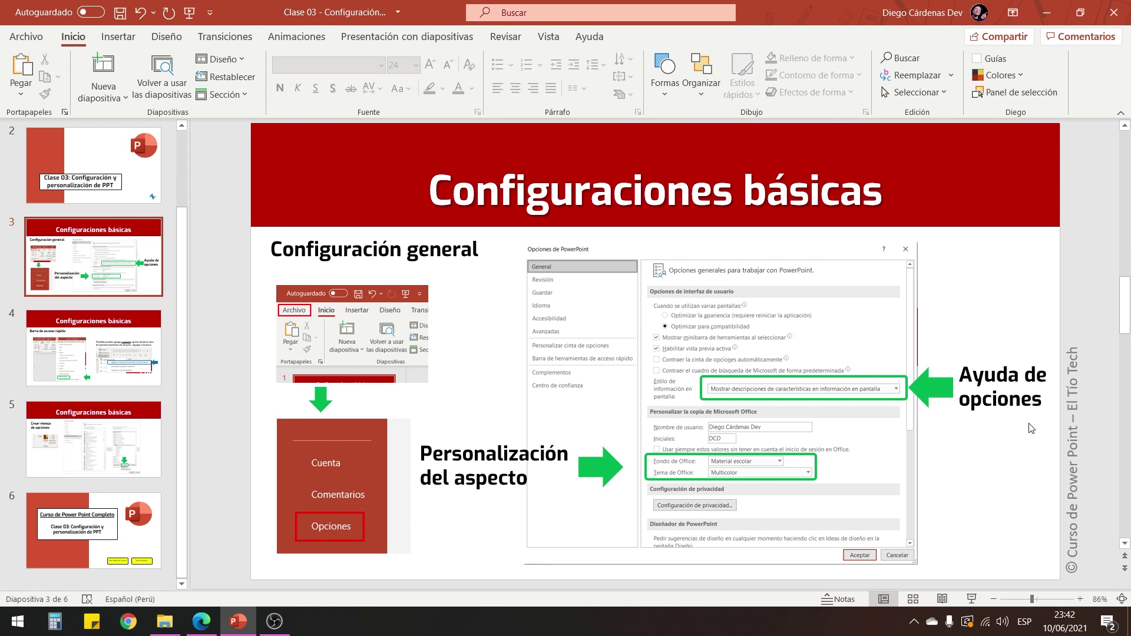
Step: Select the Ayuda de opciones text box on slide 3, then deselect it
{"action": "left_click", "coordinate": [1036, 410]}
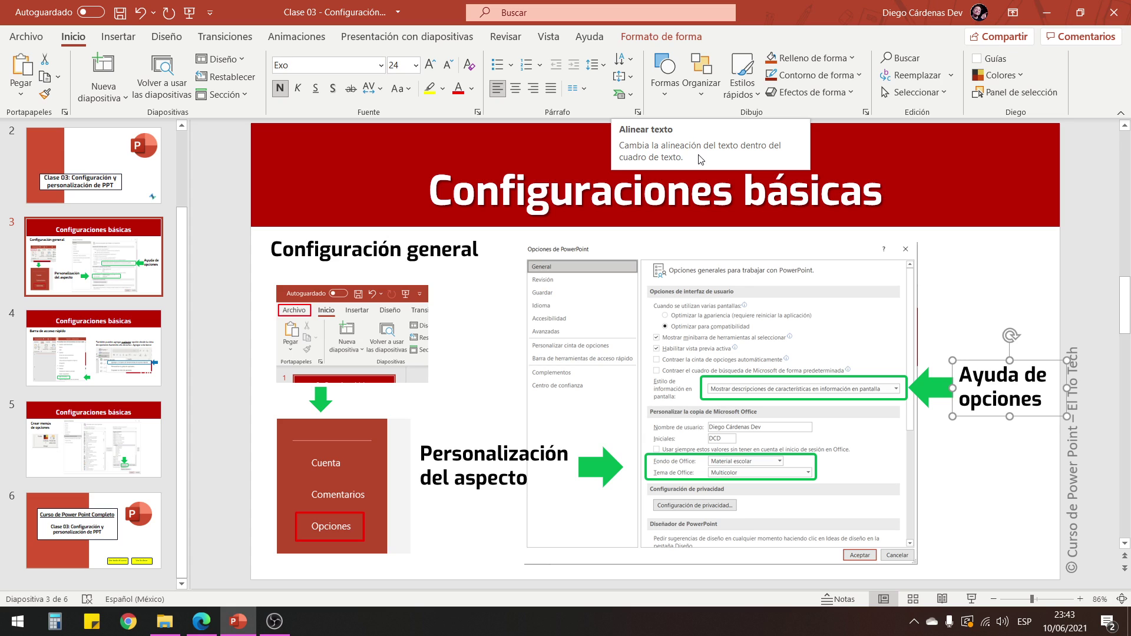
{"action": "left_click", "coordinate": [961, 275]}
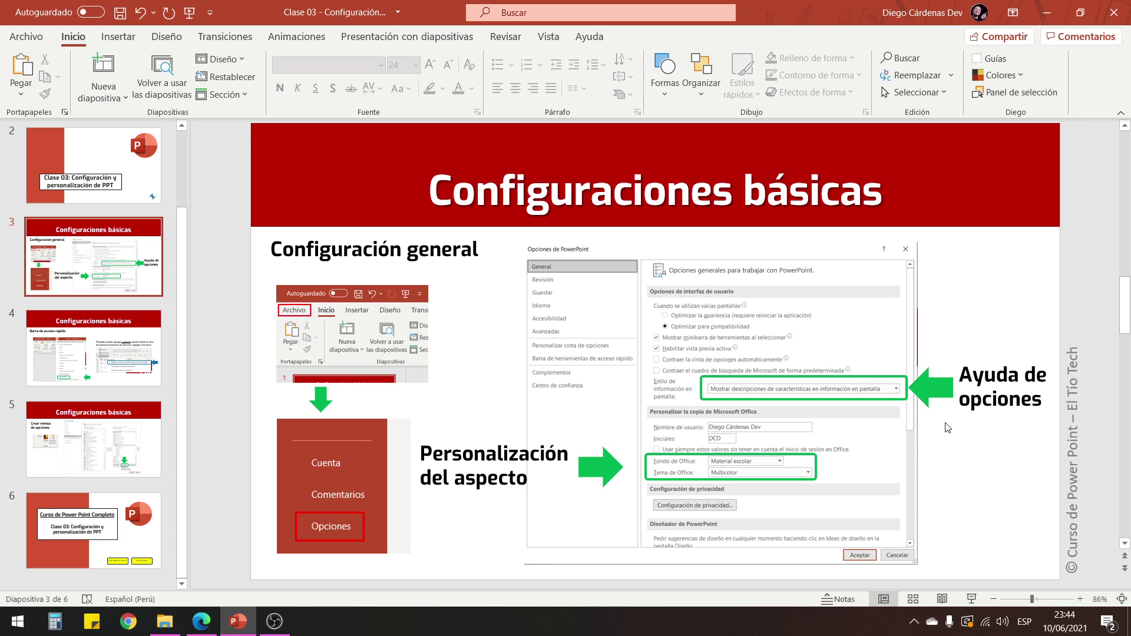
Step: Set the ScreenTip style to No mostrar información en pantalla in PowerPoint Options
{"action": "left_click", "coordinate": [26, 36]}
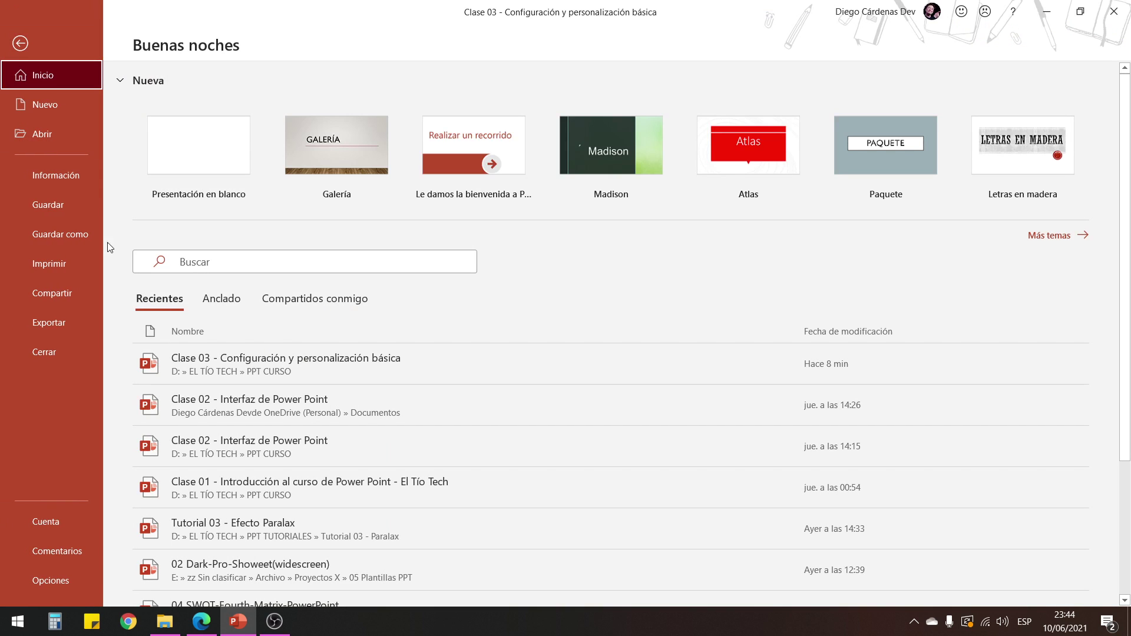
{"action": "left_click", "coordinate": [65, 582]}
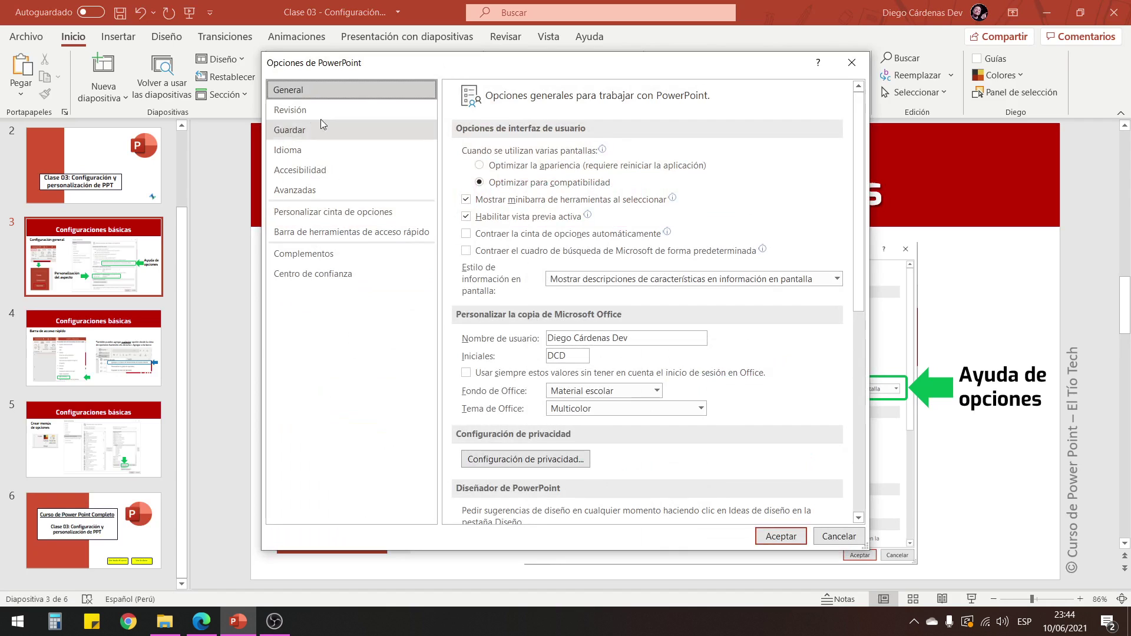
{"action": "left_click", "coordinate": [663, 279]}
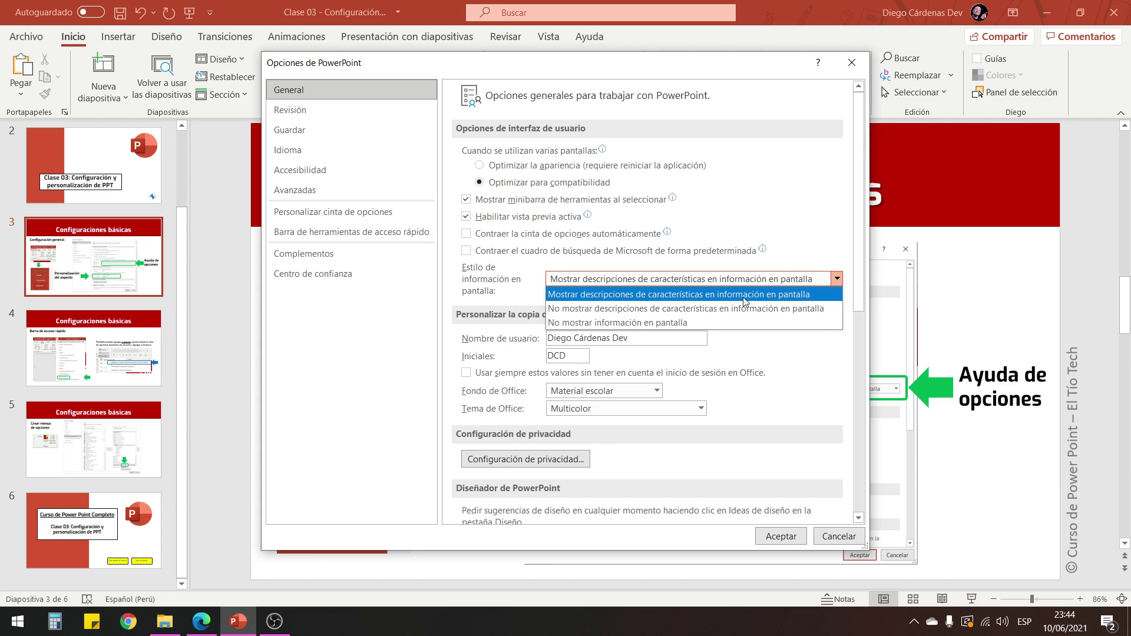
{"action": "left_click", "coordinate": [627, 323]}
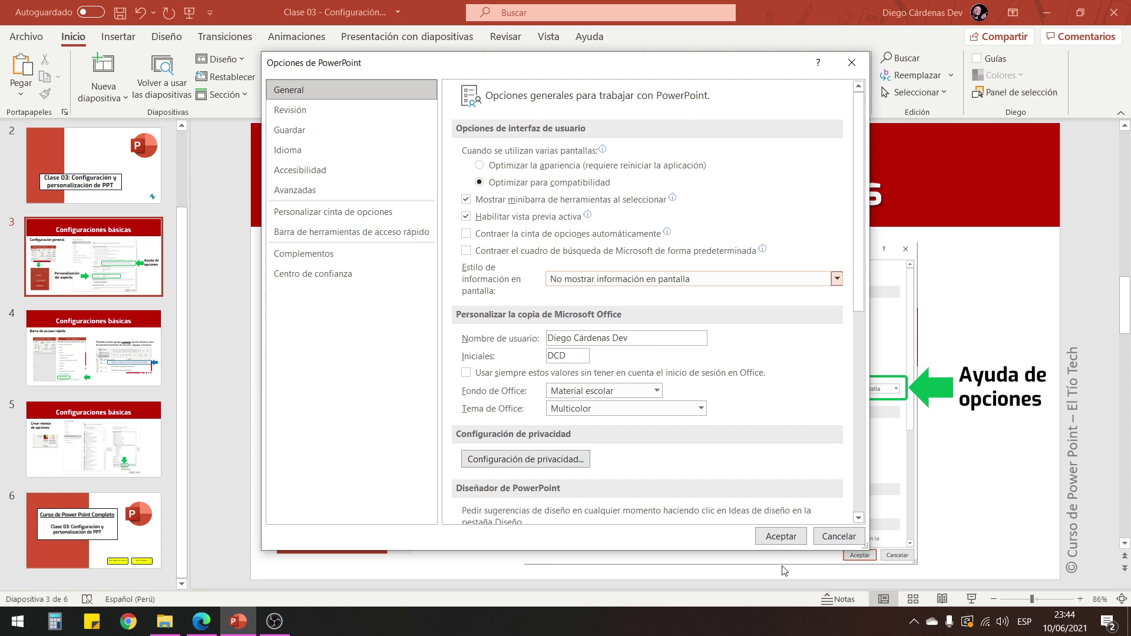
{"action": "left_click", "coordinate": [782, 537]}
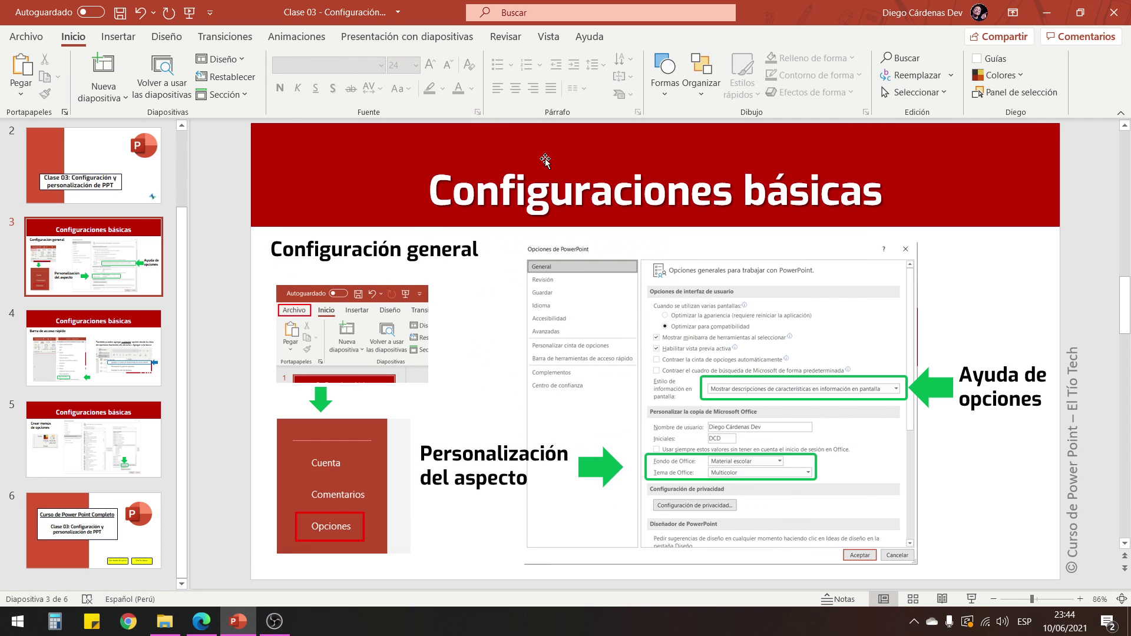
Step: Switch the ScreenTip style back to showing feature descriptions
{"action": "left_click", "coordinate": [993, 365]}
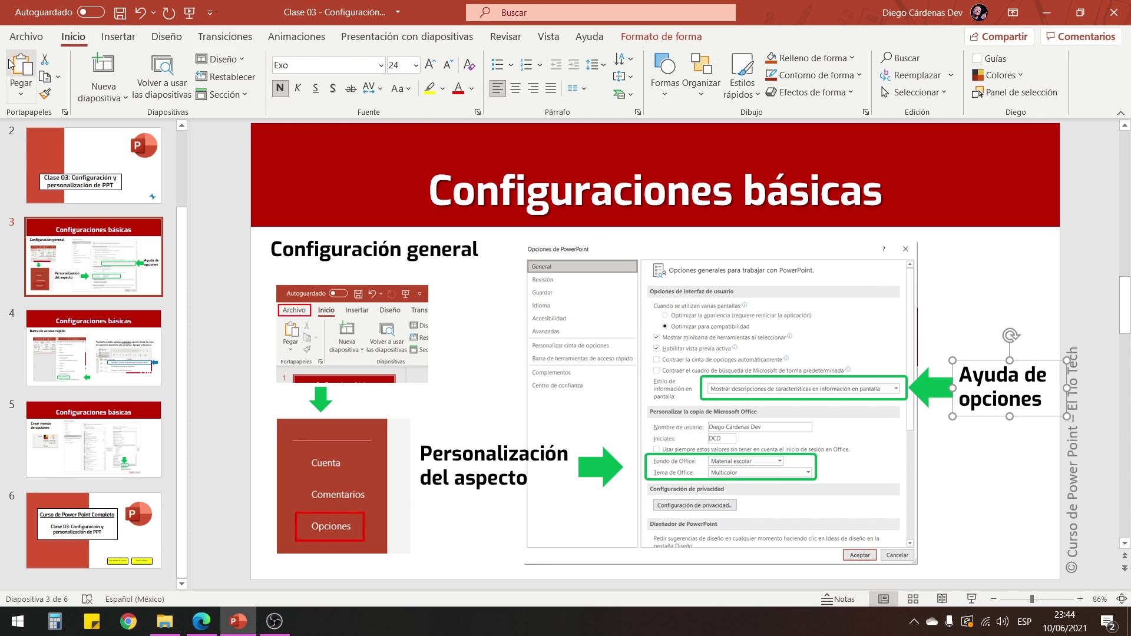
{"action": "left_click", "coordinate": [26, 36]}
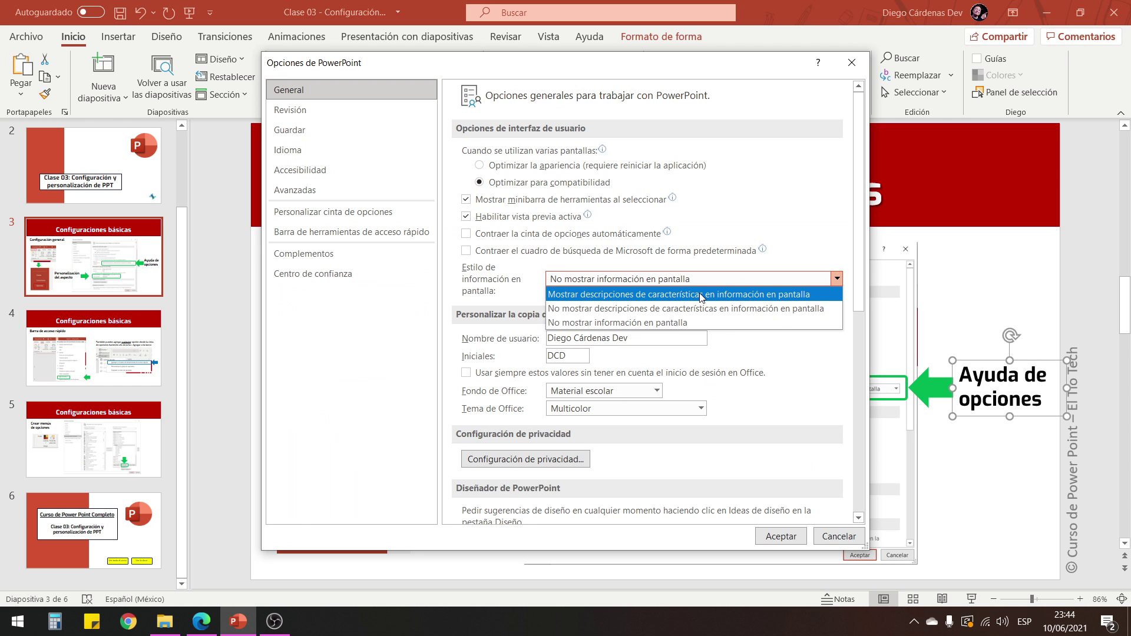
{"action": "left_click", "coordinate": [701, 294]}
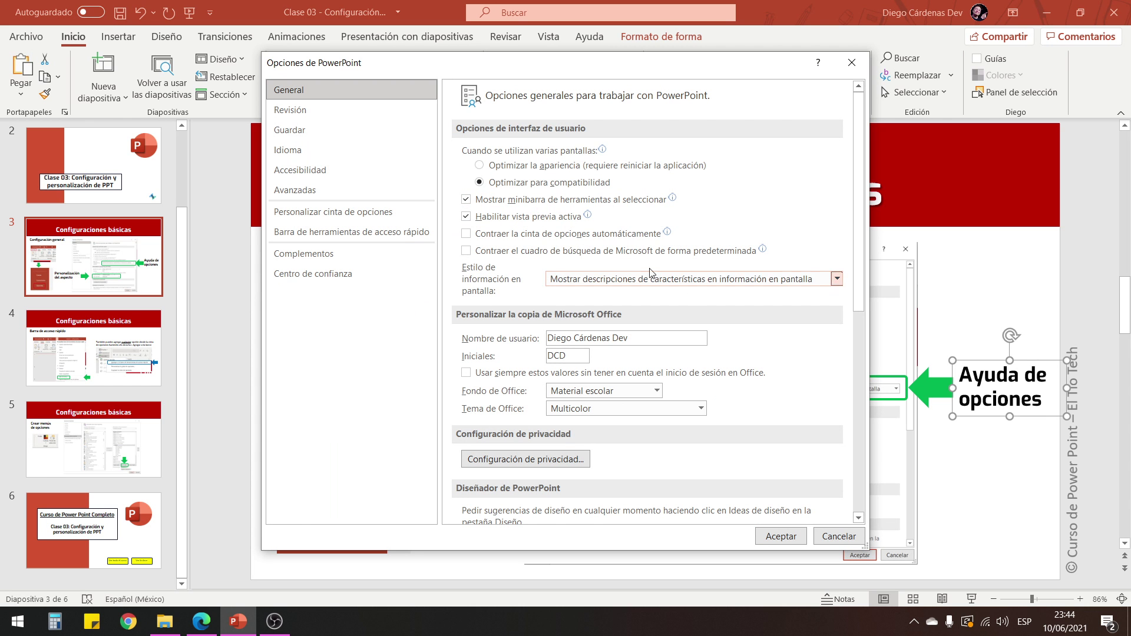
{"action": "left_click", "coordinate": [777, 537]}
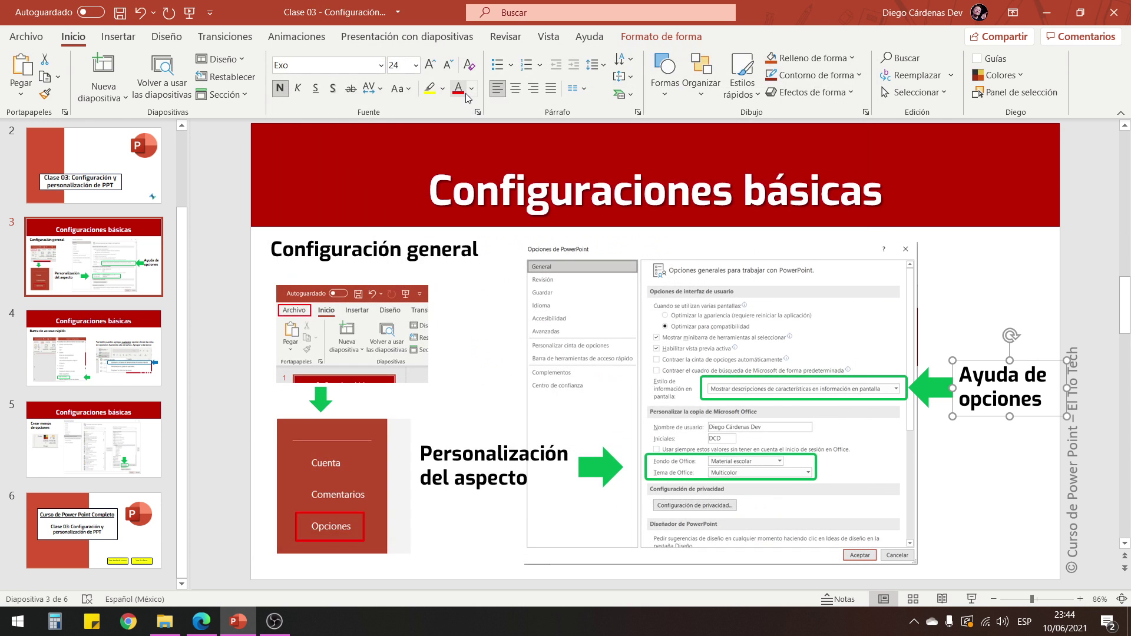
{"action": "mouse_move", "coordinate": [458, 88]}
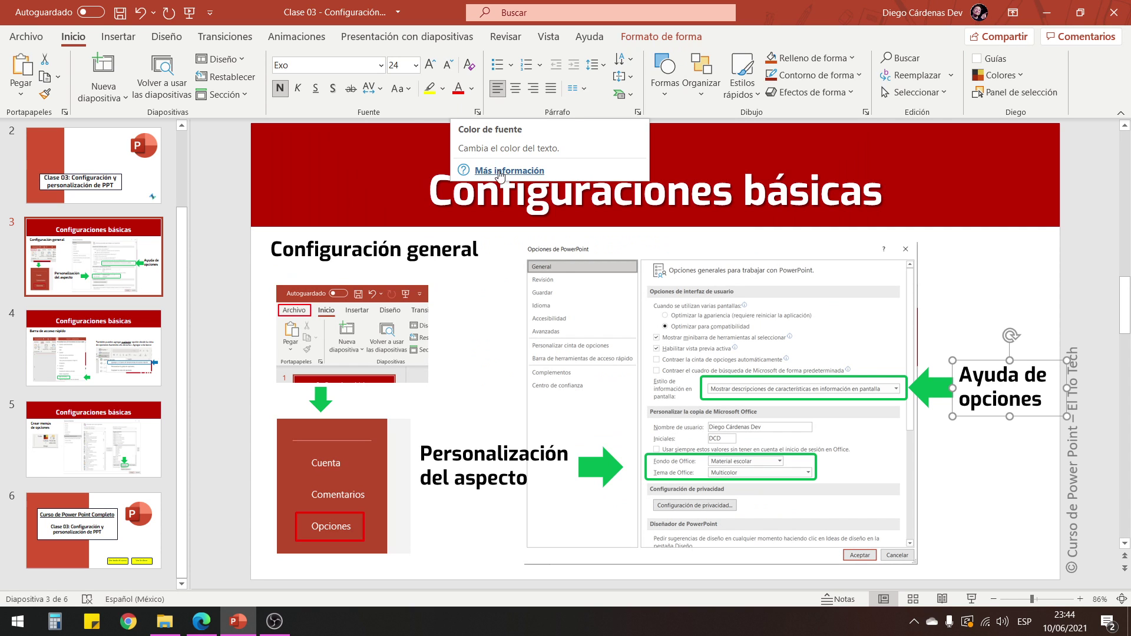
Step: Open the help article on changing the font colour and scroll through it
{"action": "left_click", "coordinate": [476, 177]}
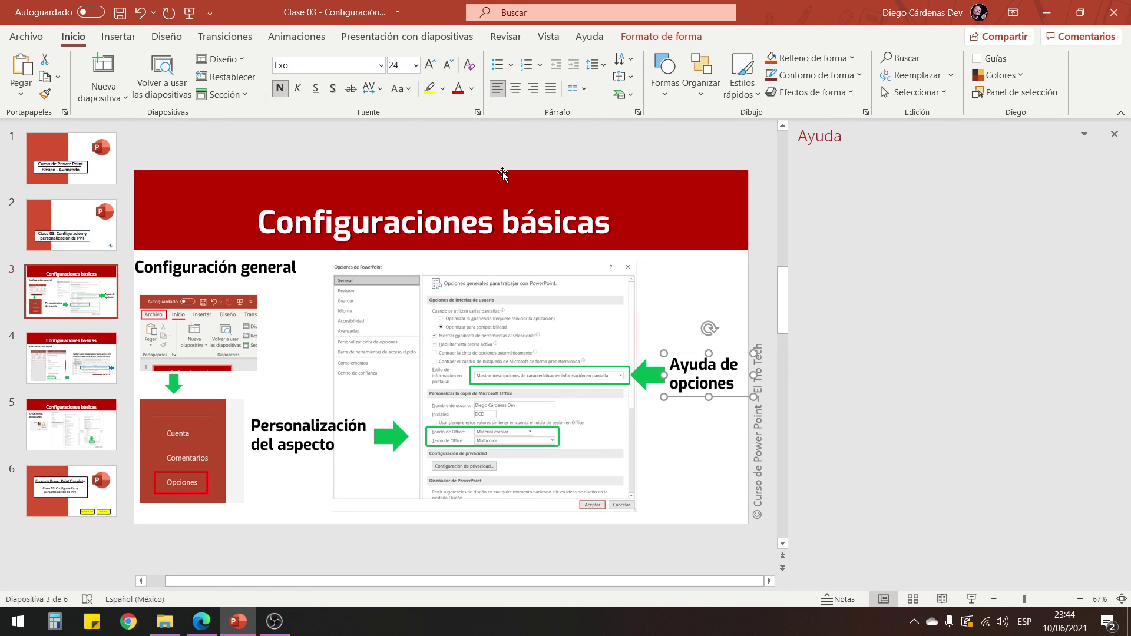
{"action": "scroll", "coordinate": [920, 247], "scroll_direction": "down", "scroll_amount": 4}
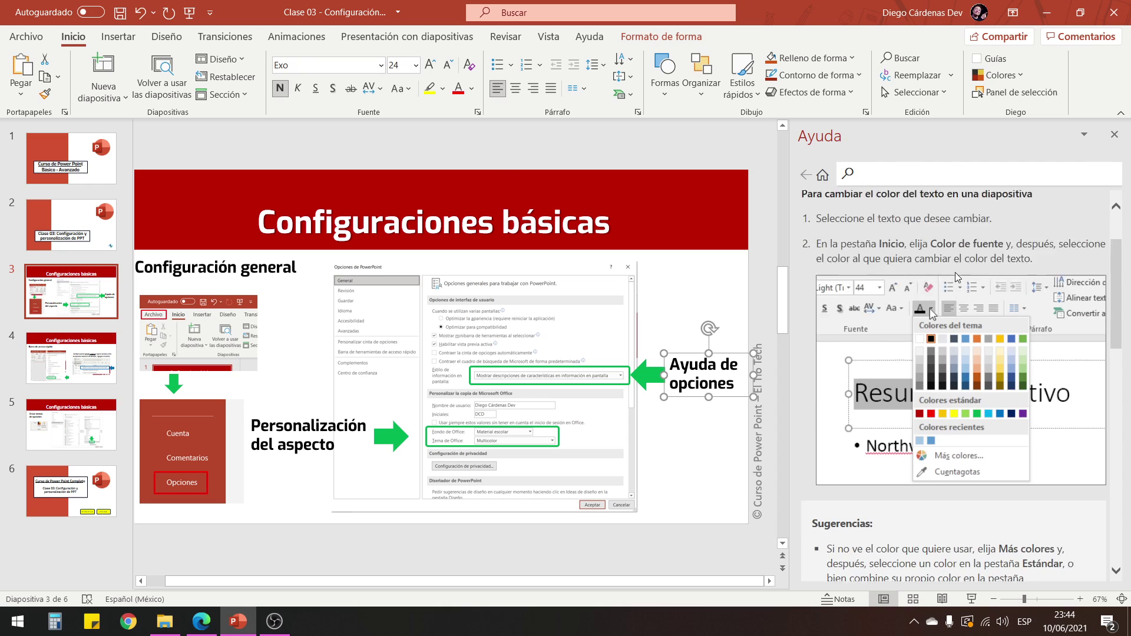
{"action": "scroll", "coordinate": [958, 281], "scroll_direction": "down", "scroll_amount": 1}
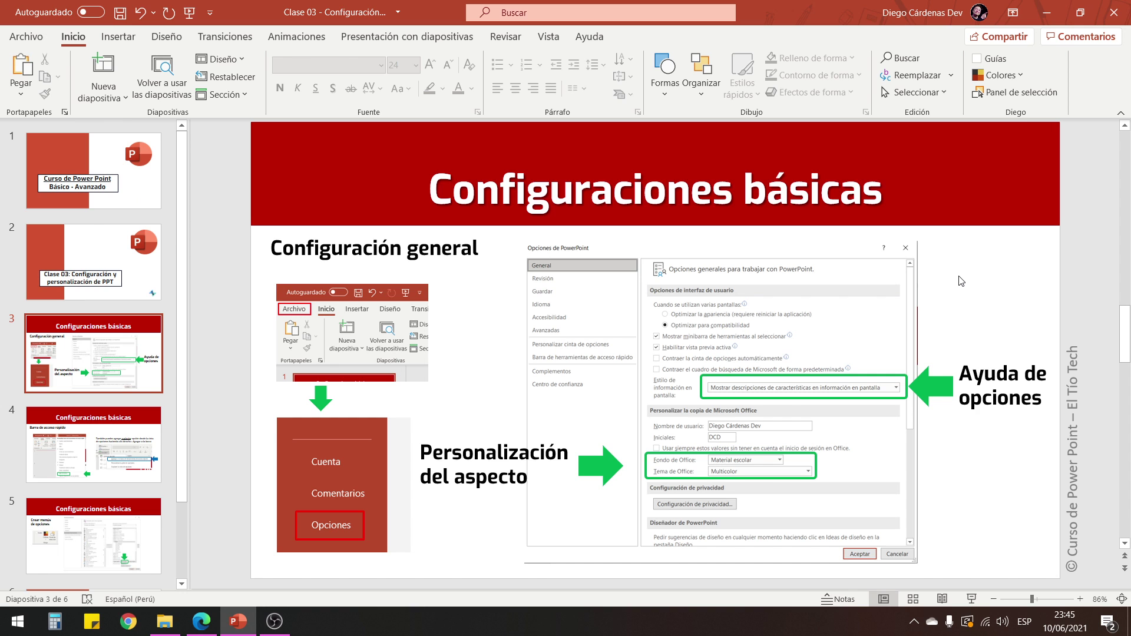
{"action": "left_click", "coordinate": [26, 37]}
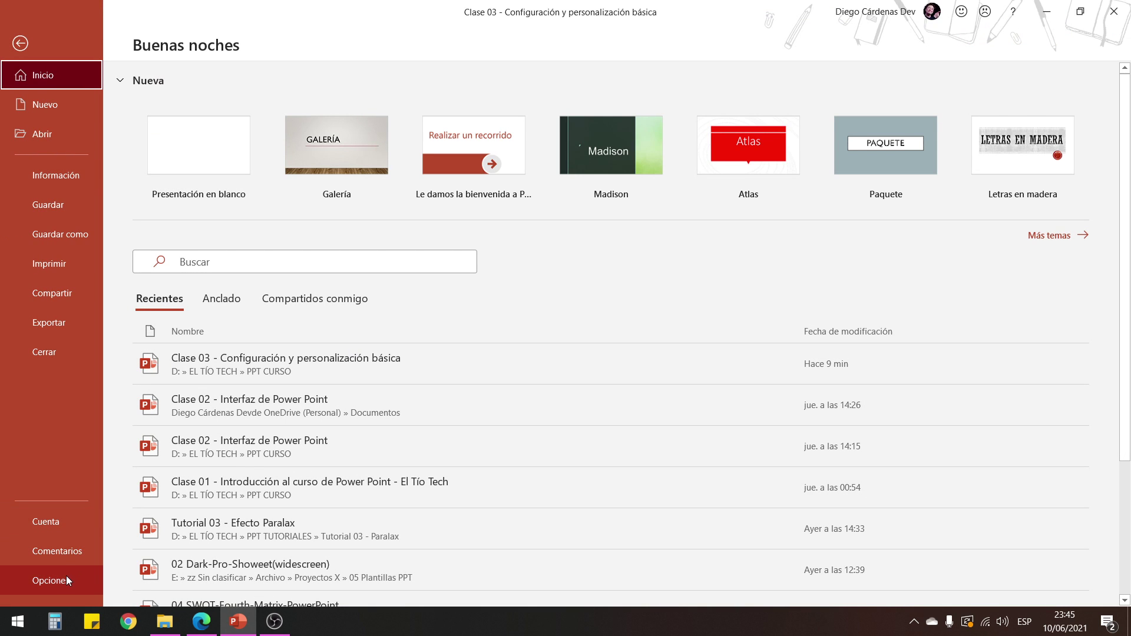
{"action": "left_click", "coordinate": [65, 578]}
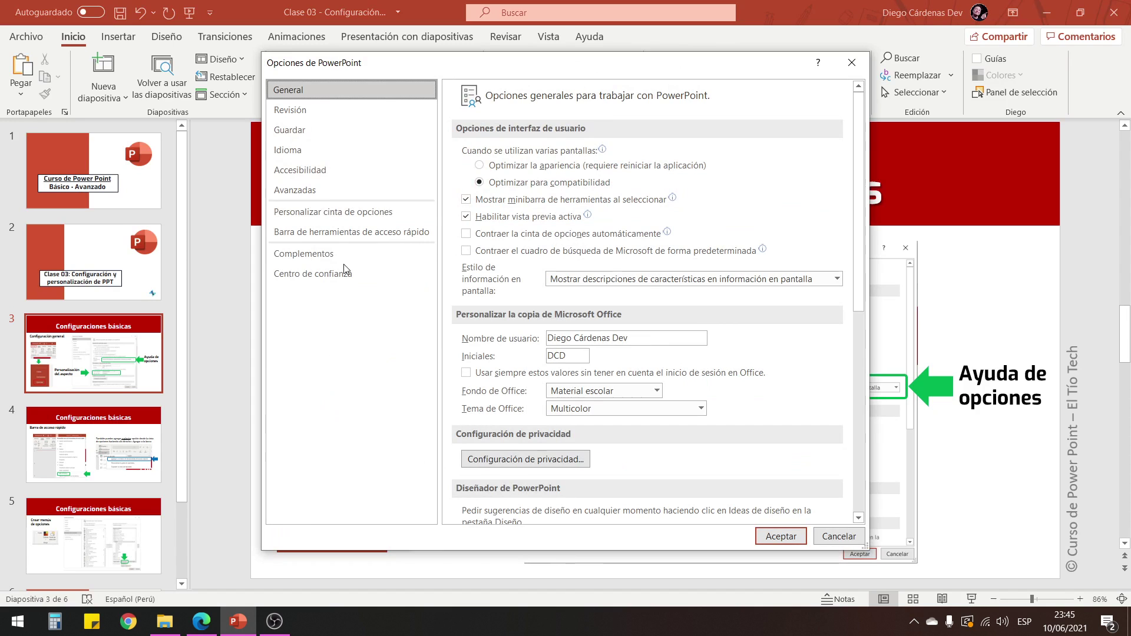
{"action": "left_click", "coordinate": [318, 123]}
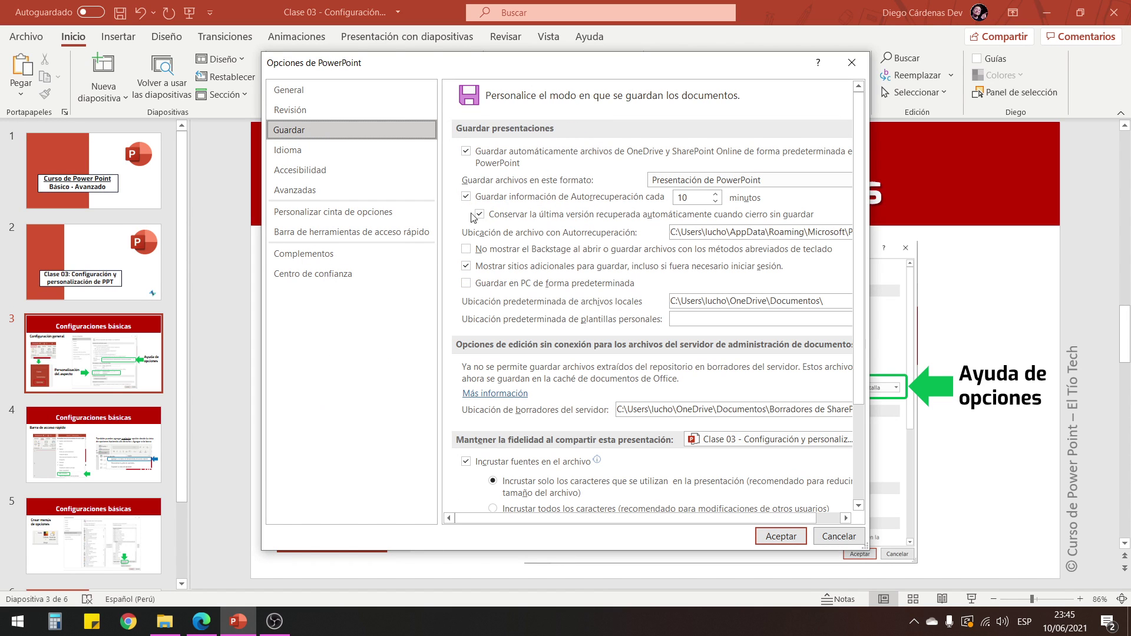
{"action": "scroll", "coordinate": [589, 312], "scroll_direction": "down", "scroll_amount": 1}
{"action": "scroll", "coordinate": [565, 315], "scroll_direction": "down", "scroll_amount": 2}
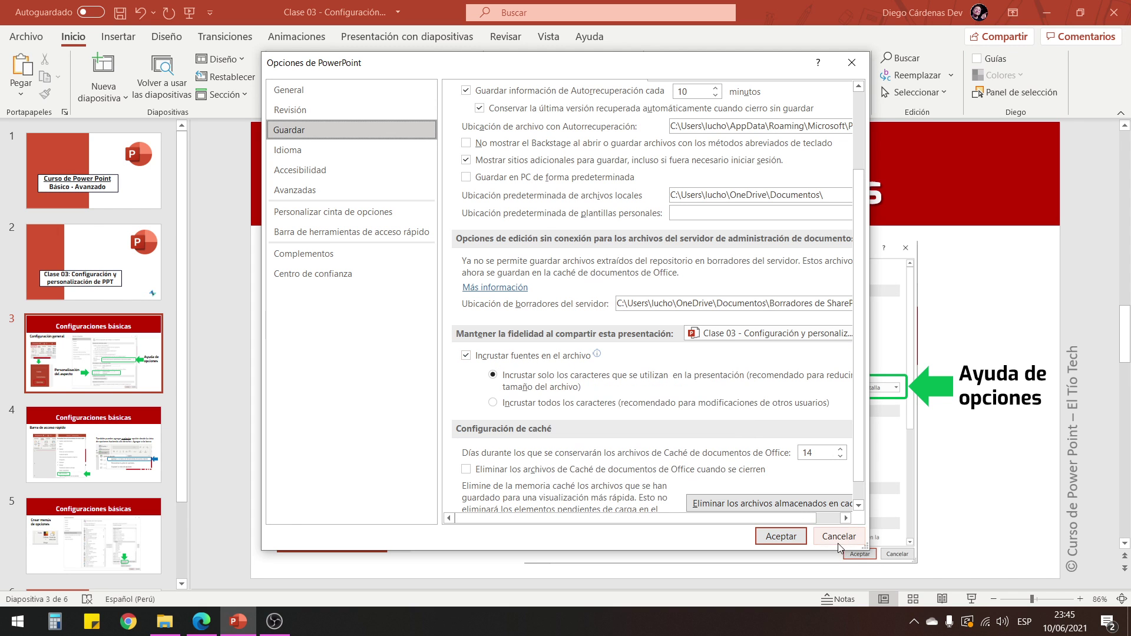
{"action": "left_click", "coordinate": [840, 539]}
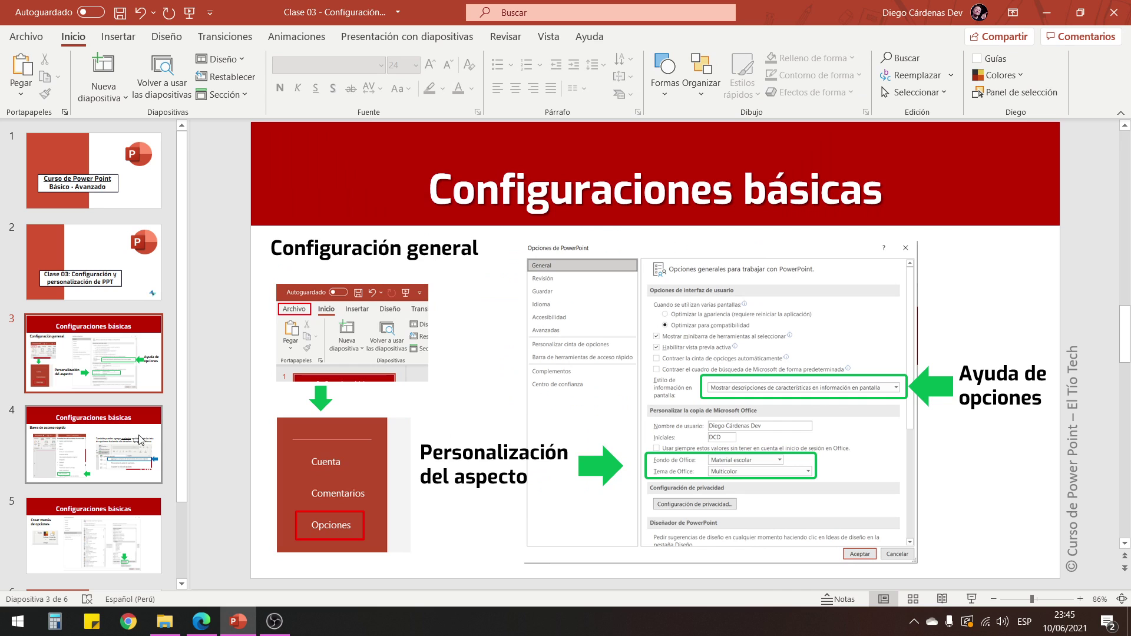
{"action": "left_click", "coordinate": [402, 237]}
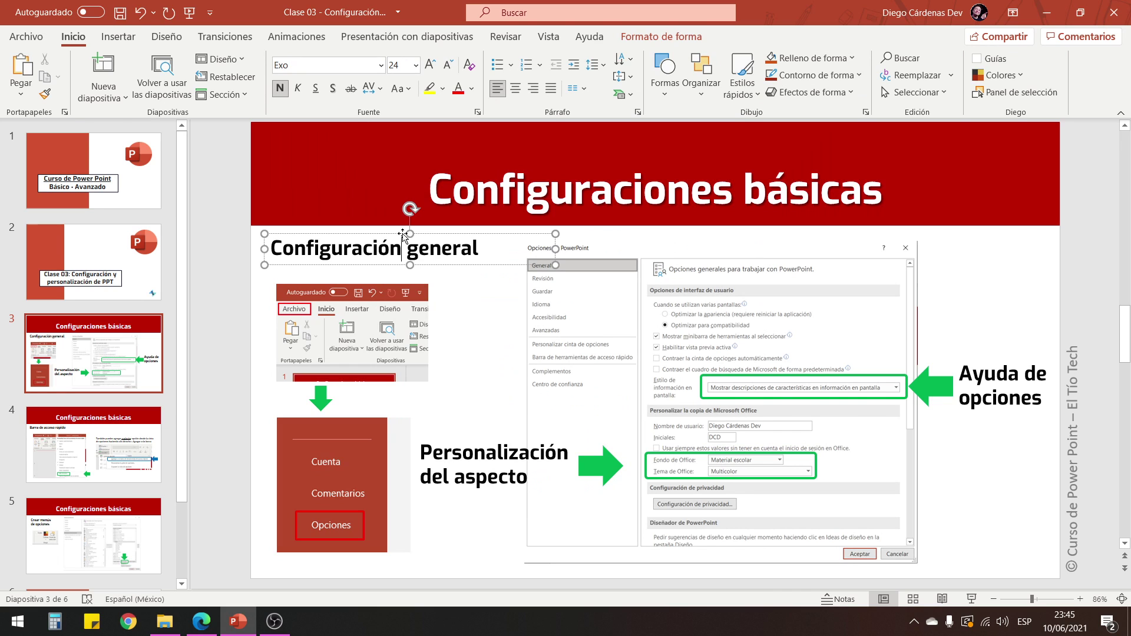
{"action": "left_click", "coordinate": [403, 235]}
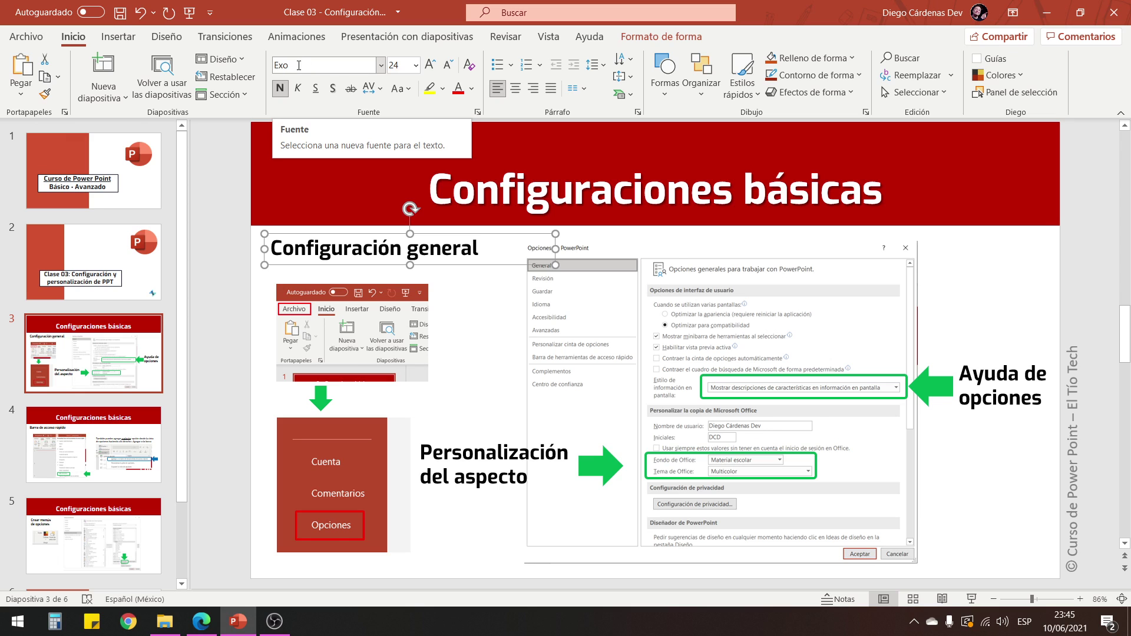
{"action": "left_click", "coordinate": [353, 65]}
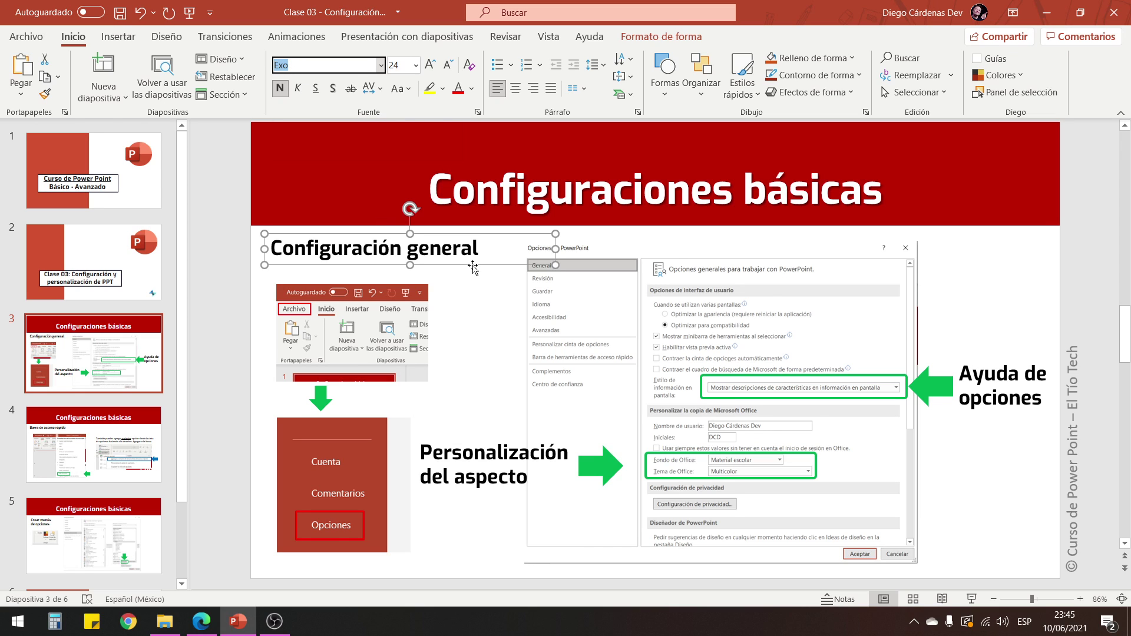
{"action": "left_click", "coordinate": [482, 298]}
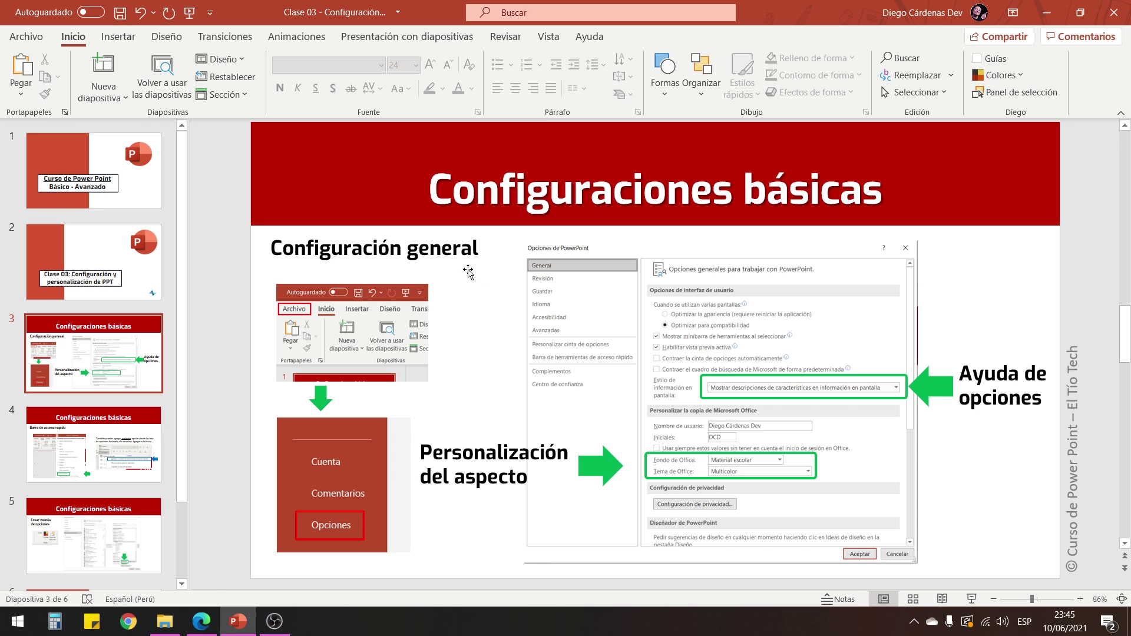
{"action": "left_click", "coordinate": [468, 271]}
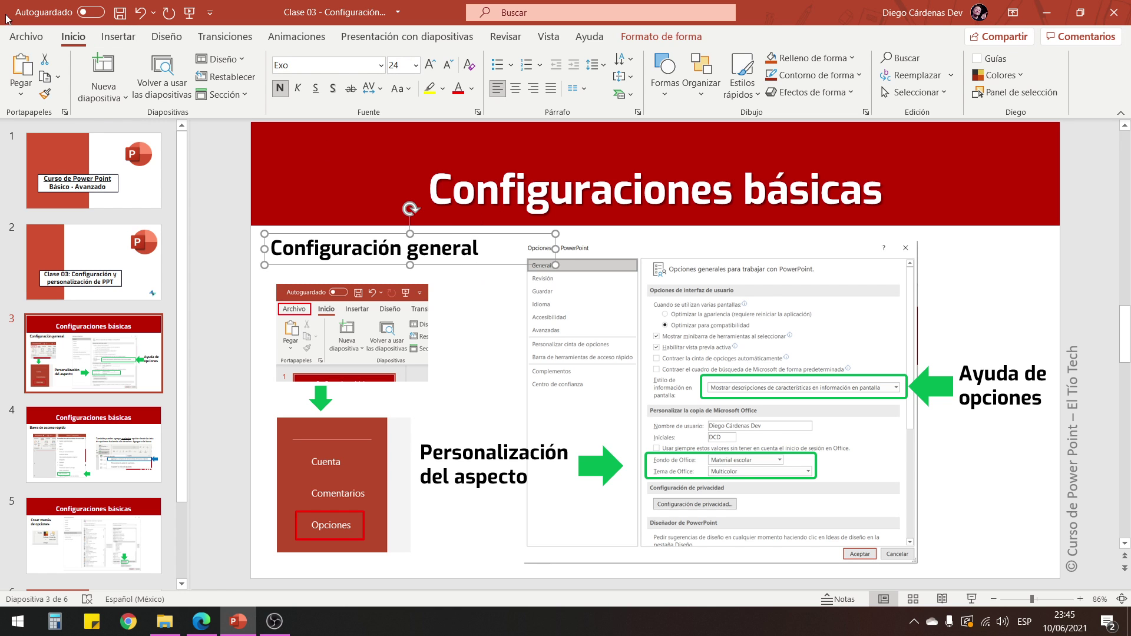
{"action": "left_click", "coordinate": [26, 37]}
{"action": "left_click", "coordinate": [50, 581]}
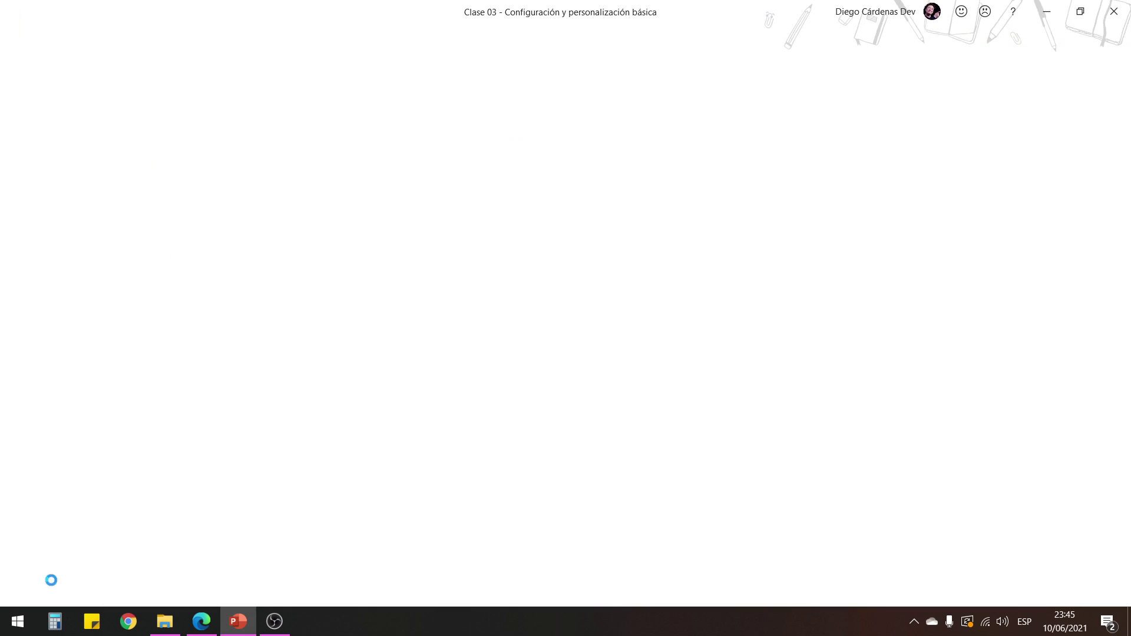
{"action": "scroll", "coordinate": [501, 321], "scroll_direction": "down", "scroll_amount": 2}
{"action": "left_click", "coordinate": [307, 136]}
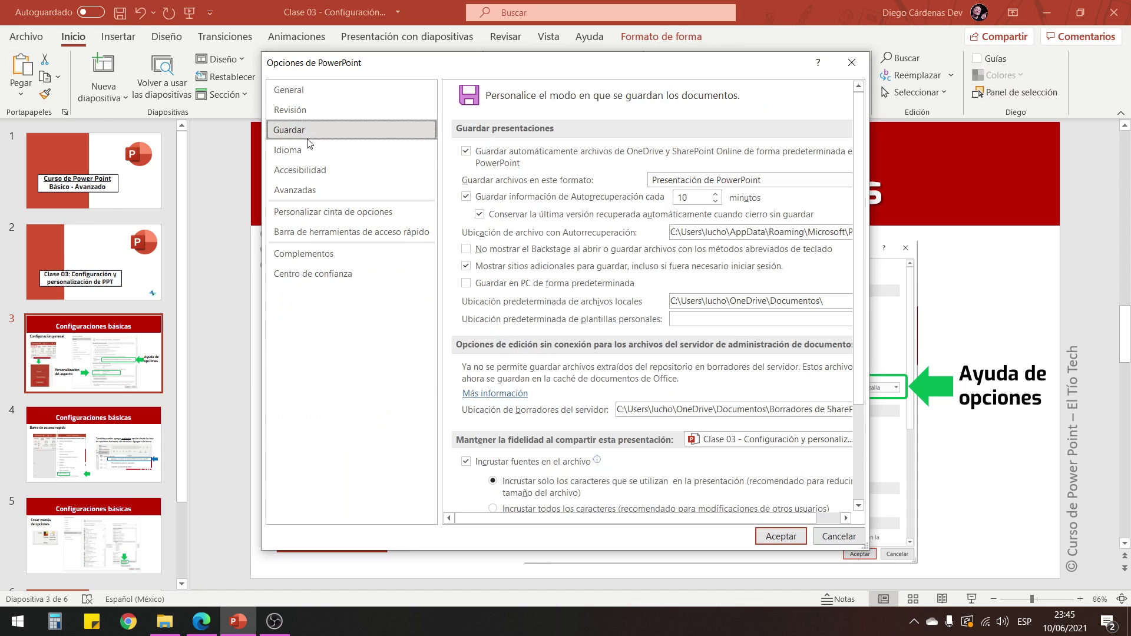
{"action": "scroll", "coordinate": [575, 348], "scroll_direction": "down", "scroll_amount": 2}
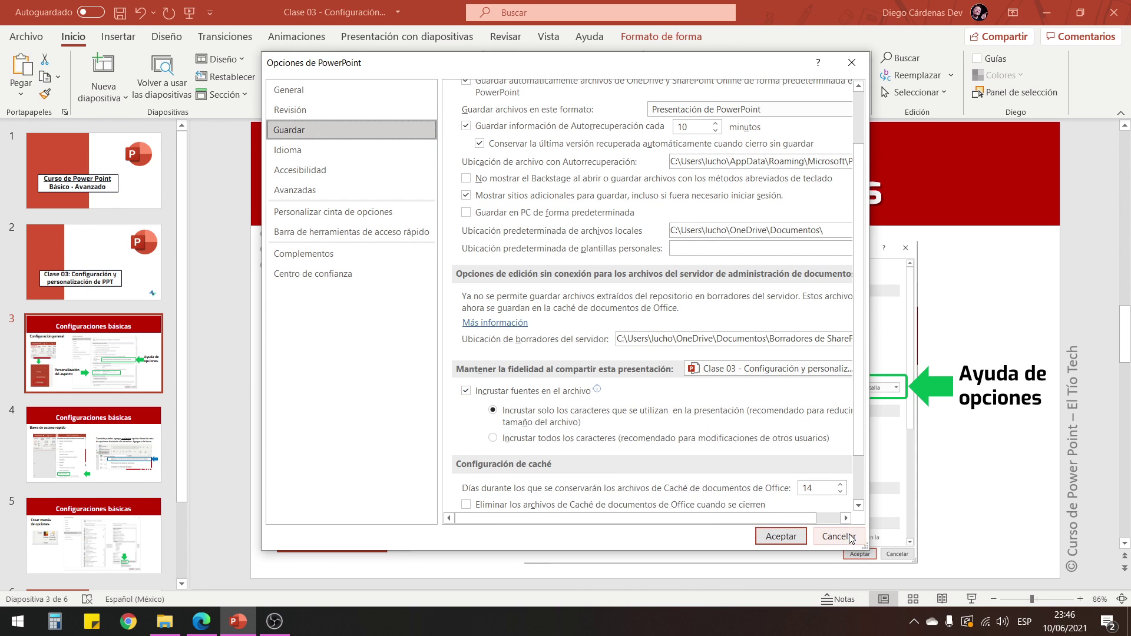
{"action": "left_click", "coordinate": [829, 531]}
{"action": "left_click", "coordinate": [519, 177]}
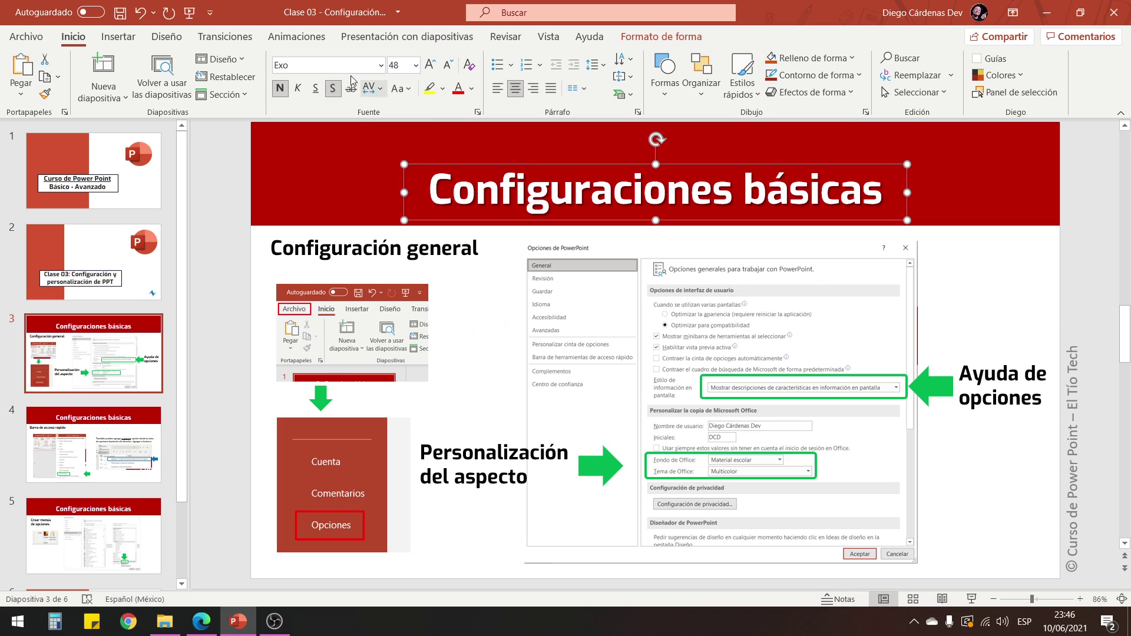
Step: Change the slide title font to Calibri, then back to Exo
{"action": "left_click", "coordinate": [308, 69]}
{"action": "type", "text": "Calibri Light"}
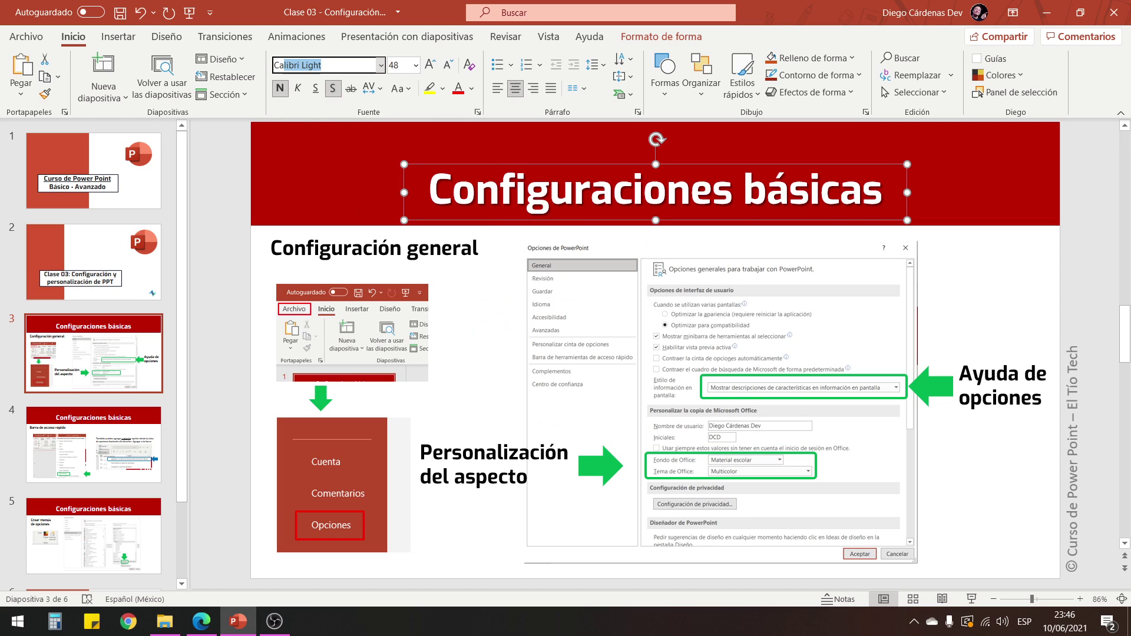
{"action": "type", "text": "lio"}
{"action": "type", "text": "b"}
{"action": "key", "text": "Return"}
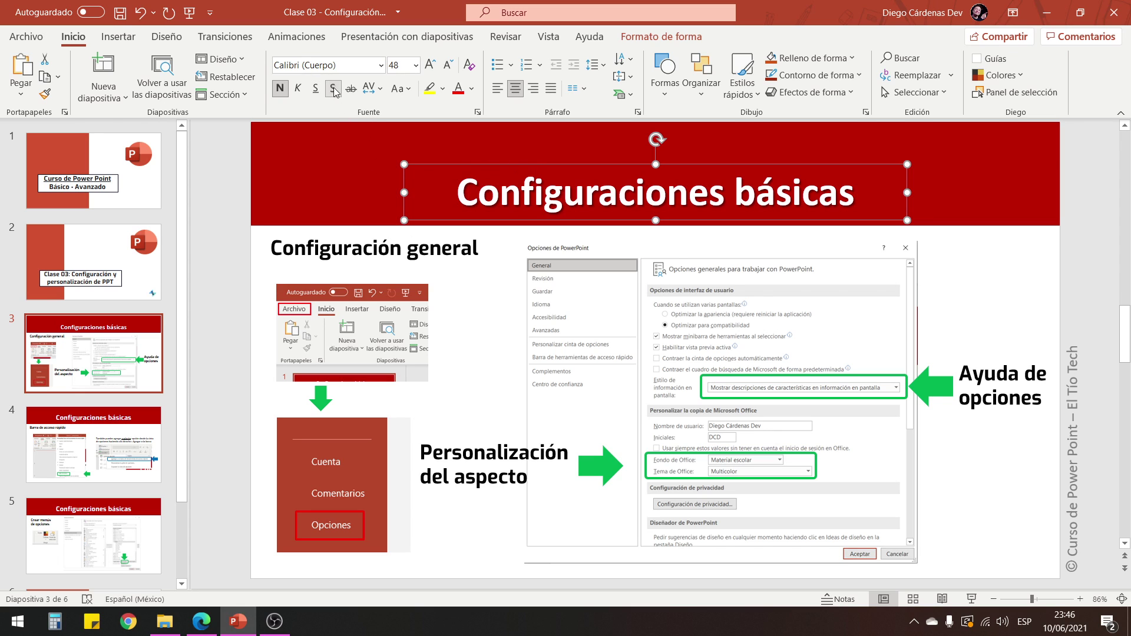
{"action": "left_click", "coordinate": [334, 65]}
{"action": "type", "text": "Exo"}
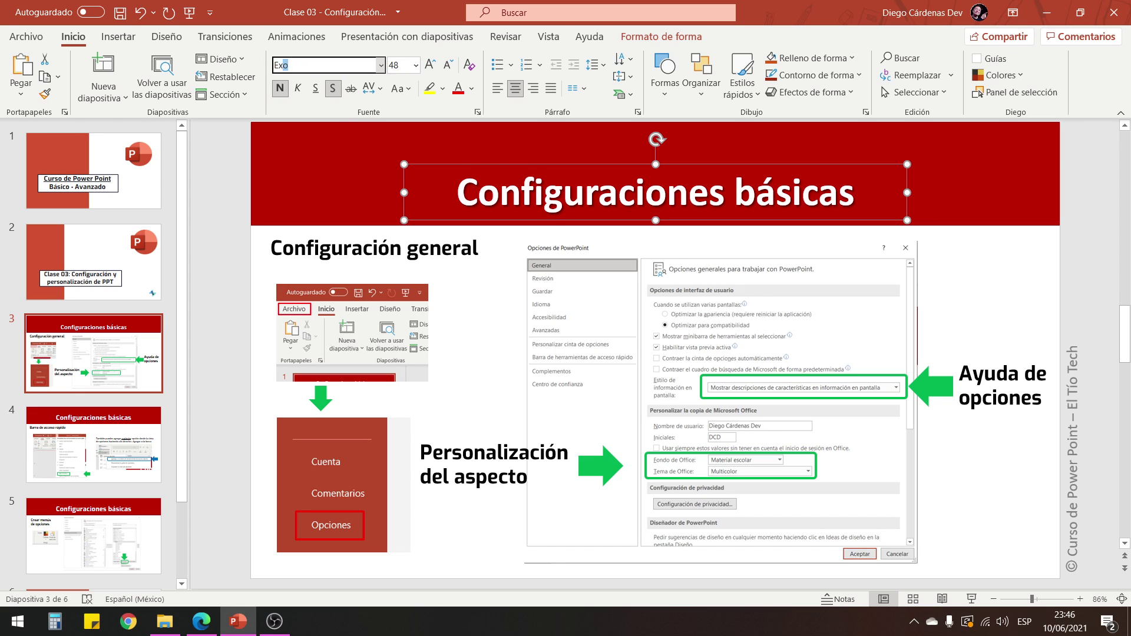
{"action": "key", "text": "Return"}
Step: In Guardar options, enable Incrustar fuentes en el archivo with Incrustar todos los caracteres
{"action": "left_click", "coordinate": [31, 36]}
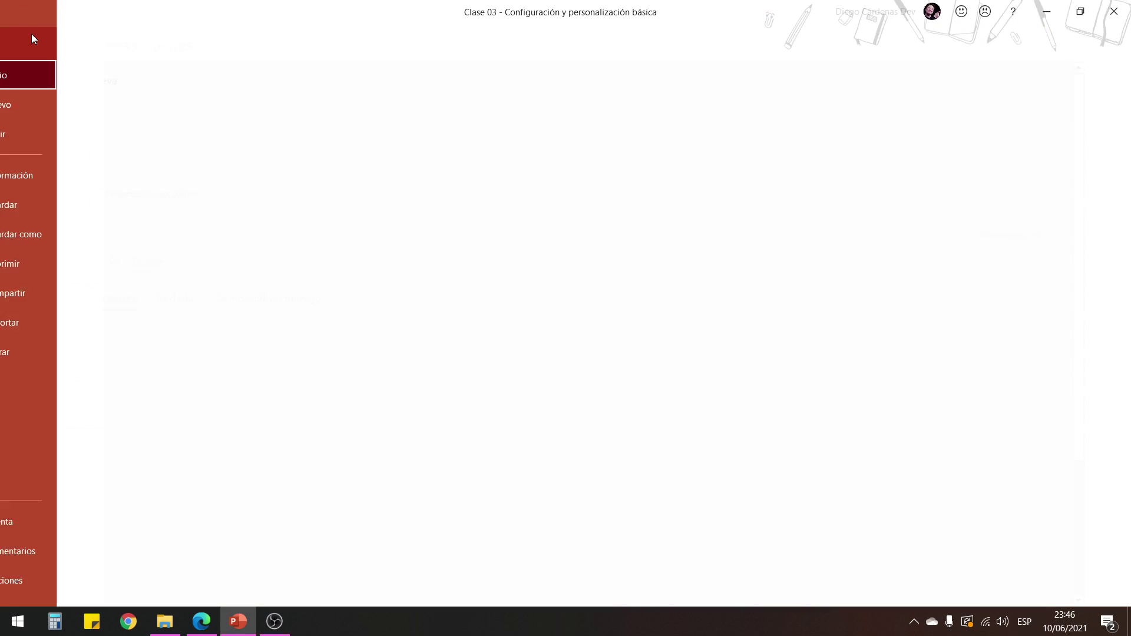
{"action": "left_click", "coordinate": [61, 581]}
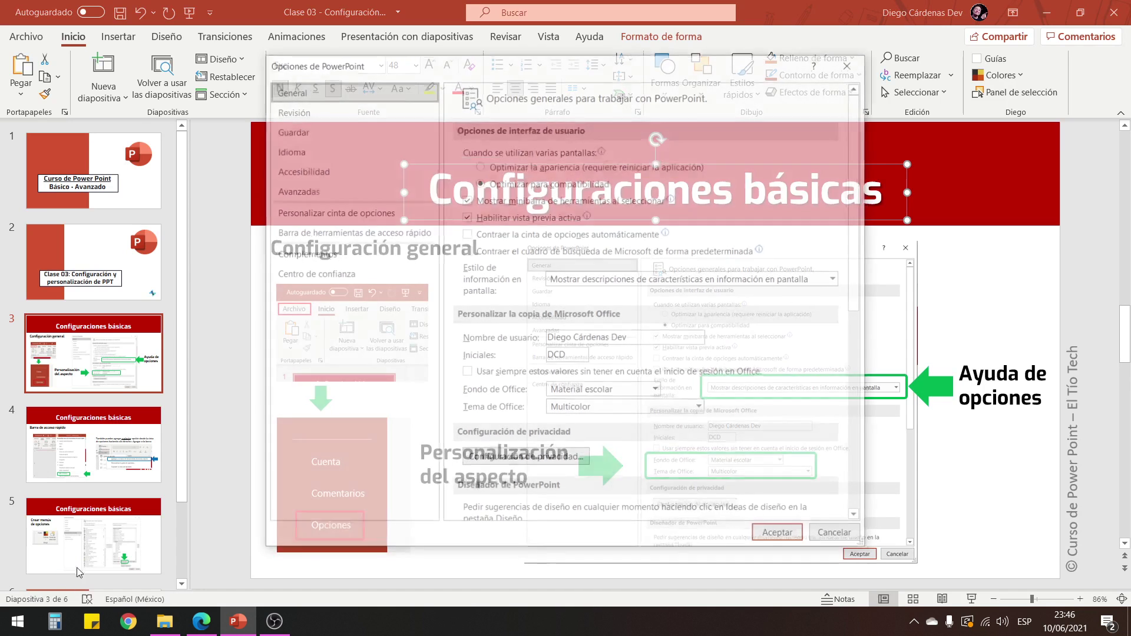
{"action": "left_click", "coordinate": [310, 137]}
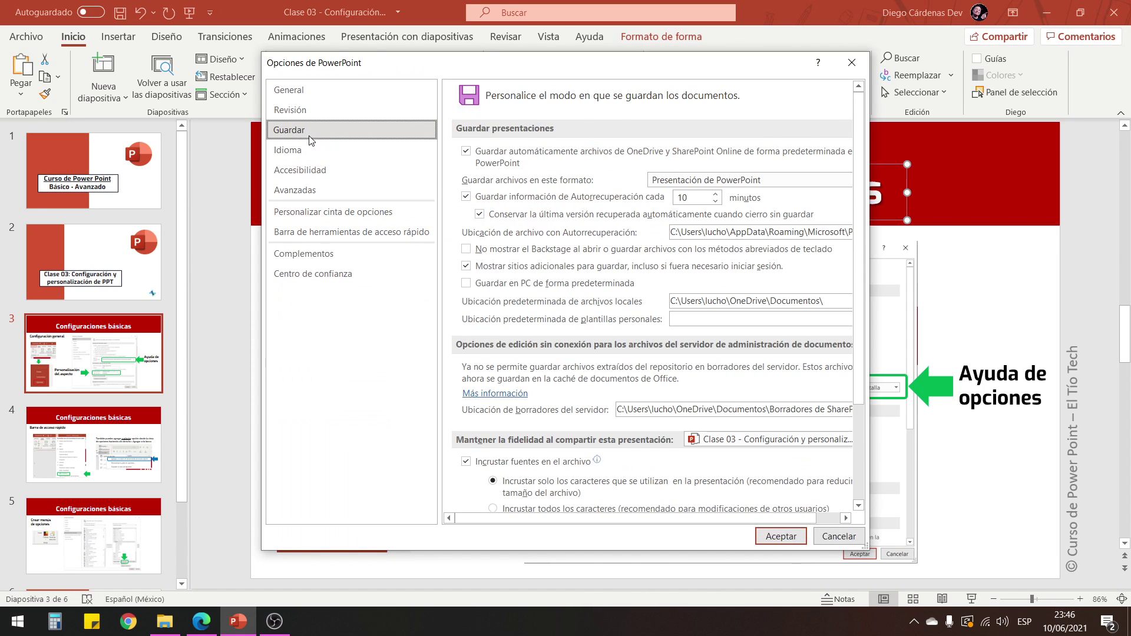
{"action": "scroll", "coordinate": [522, 224], "scroll_direction": "down", "scroll_amount": 1}
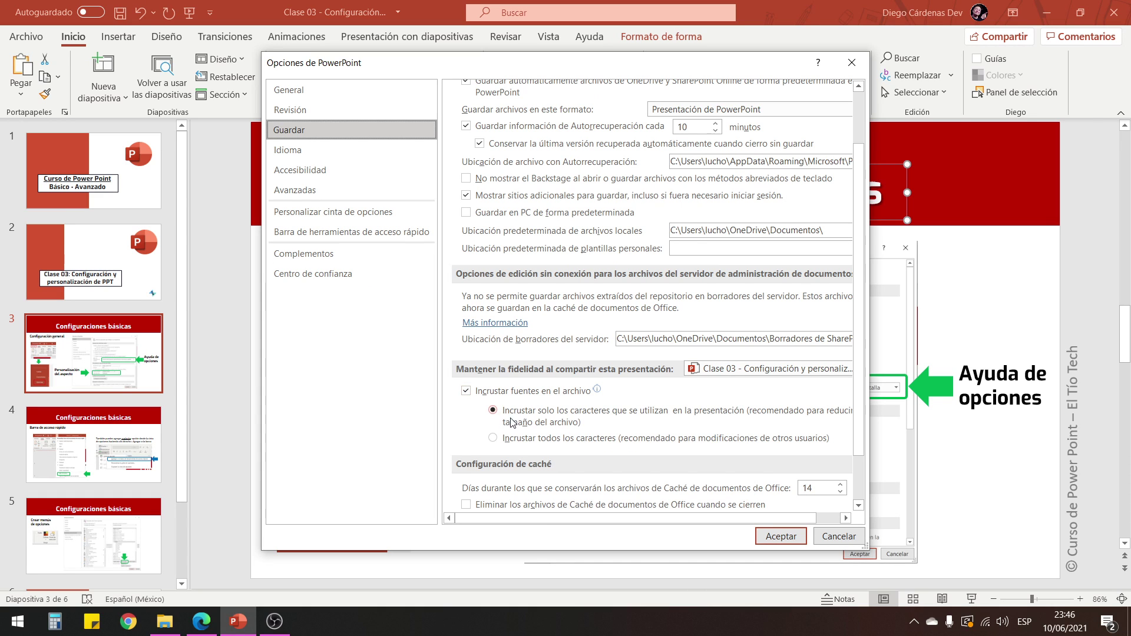
{"action": "left_click", "coordinate": [501, 442]}
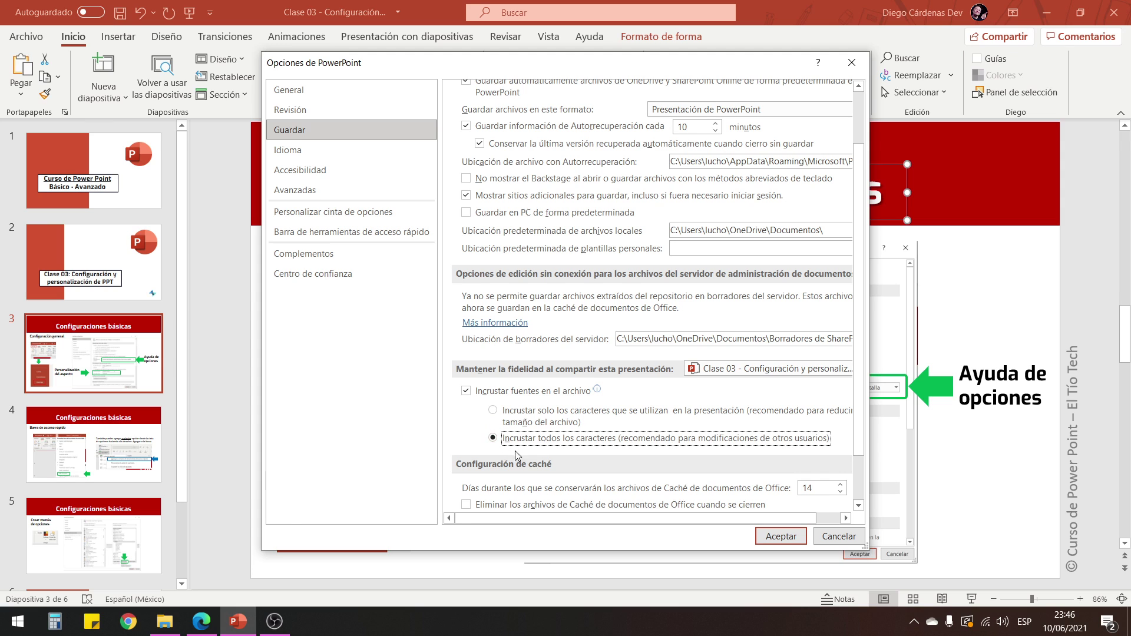
{"action": "left_click", "coordinate": [466, 392]}
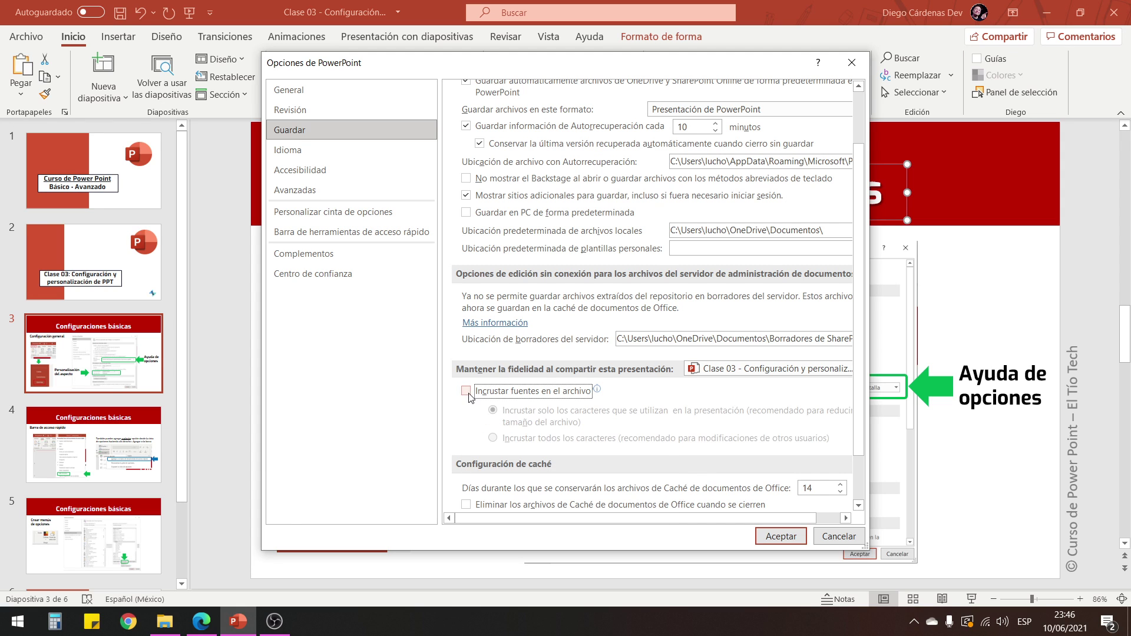
{"action": "left_click", "coordinate": [466, 392]}
{"action": "left_click", "coordinate": [495, 441]}
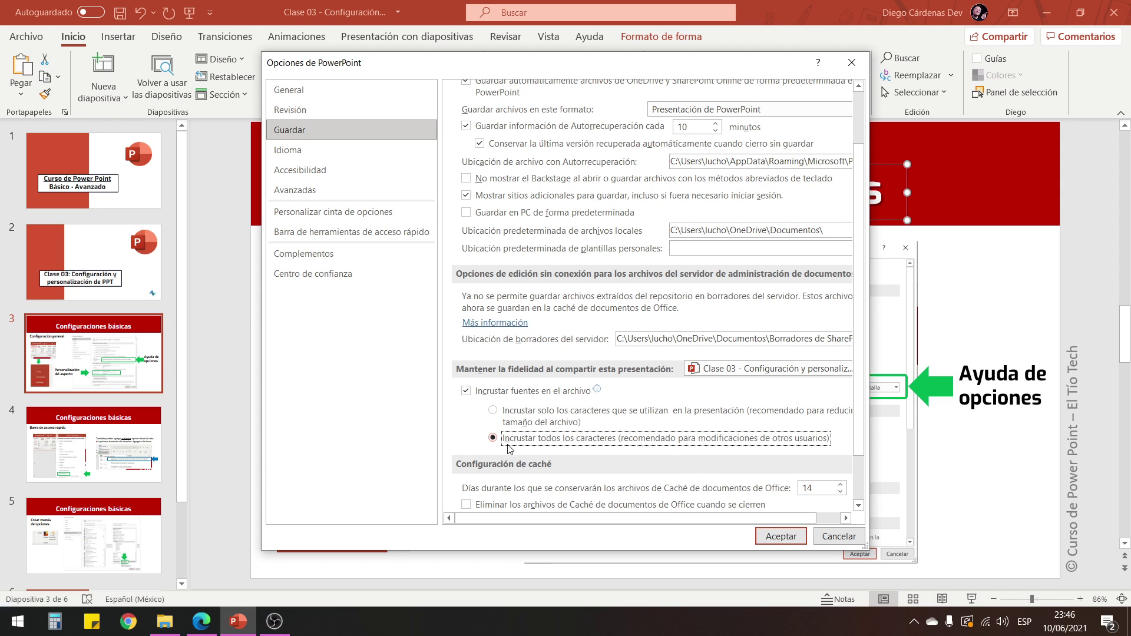
Step: Confirm the save options, show the Cuenta page, and launch Word from Start
{"action": "left_click", "coordinate": [781, 537]}
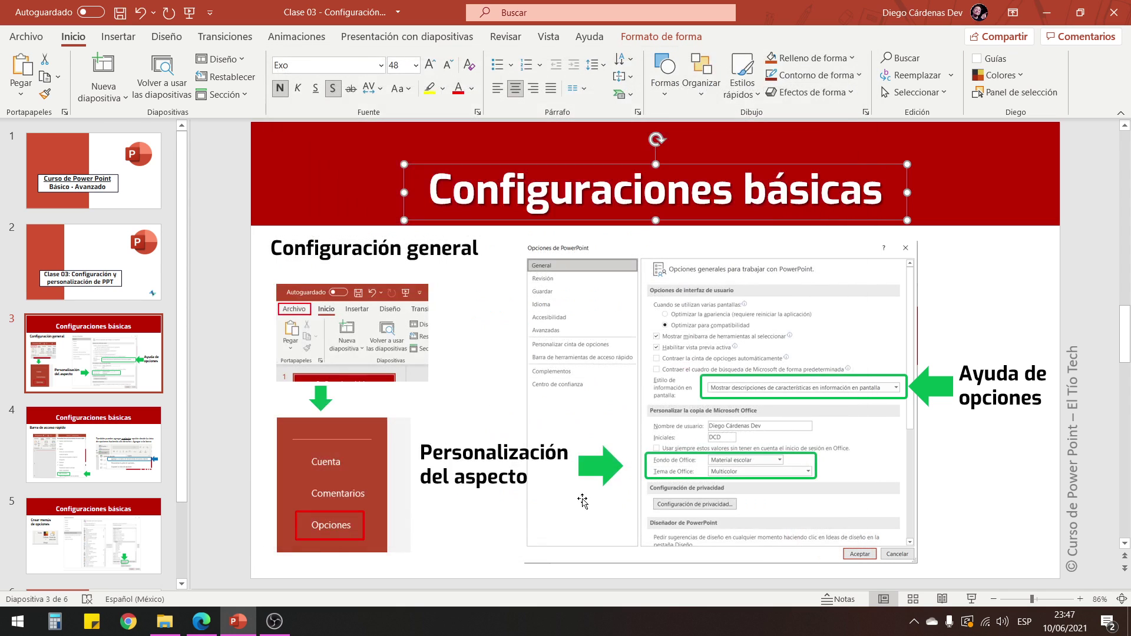
{"action": "left_click", "coordinate": [482, 369]}
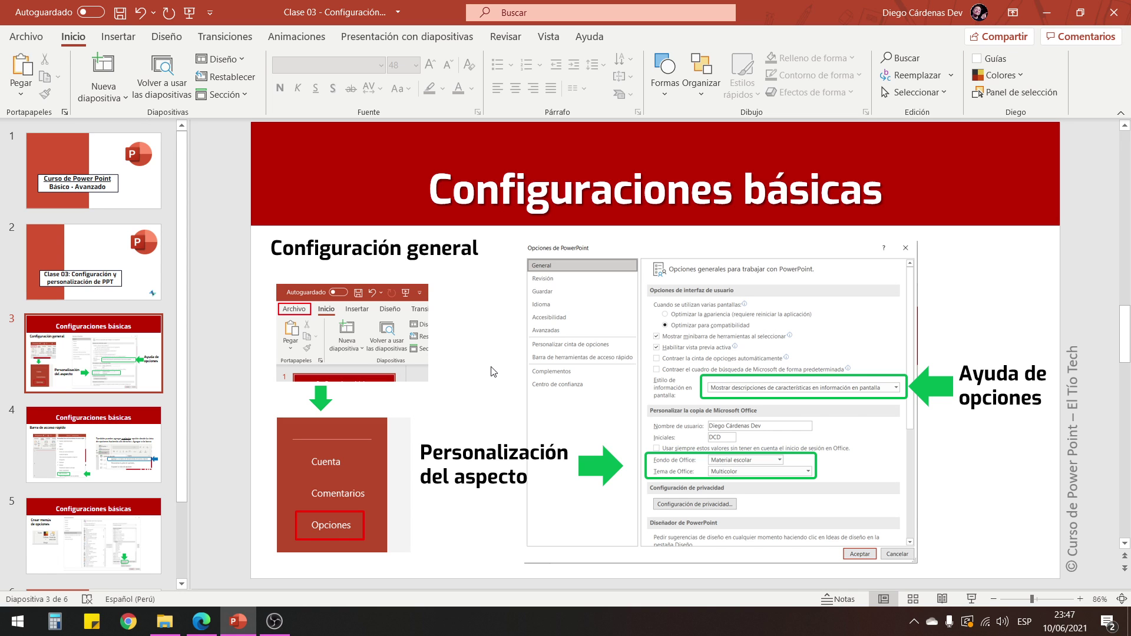
{"action": "left_click", "coordinate": [26, 42]}
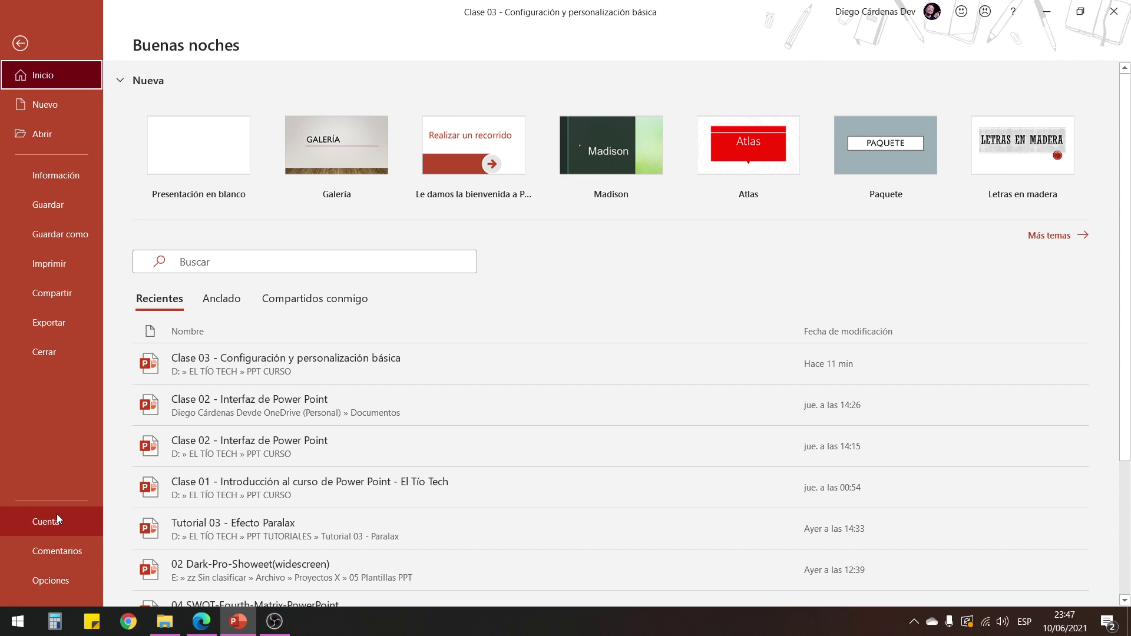
{"action": "left_click", "coordinate": [57, 525]}
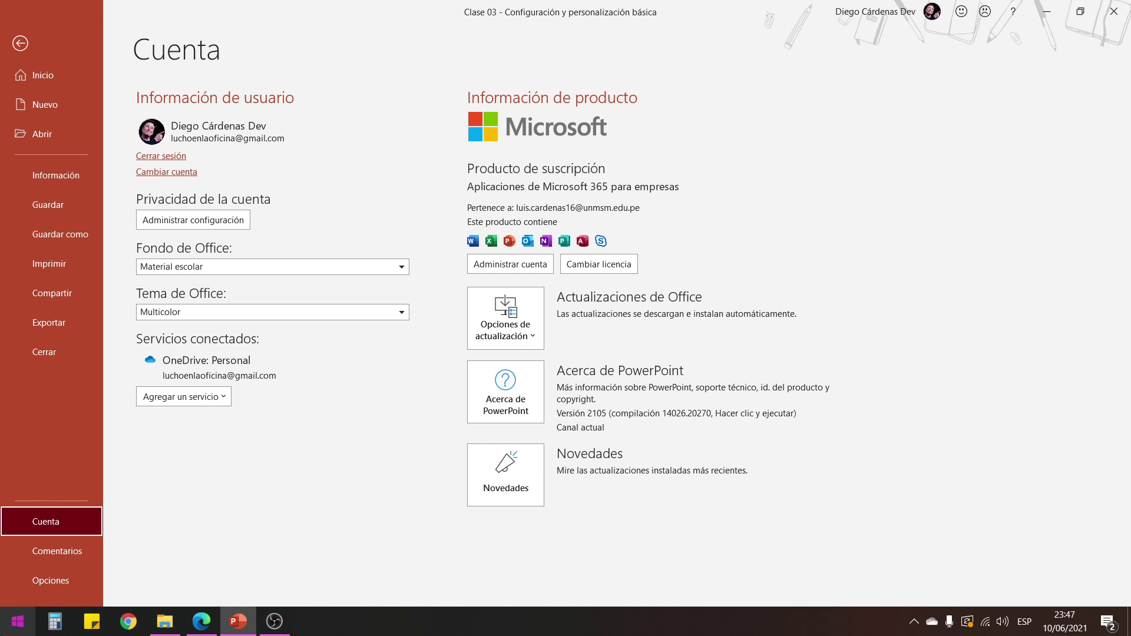
{"action": "left_click", "coordinate": [3, 616]}
{"action": "left_click", "coordinate": [277, 222]}
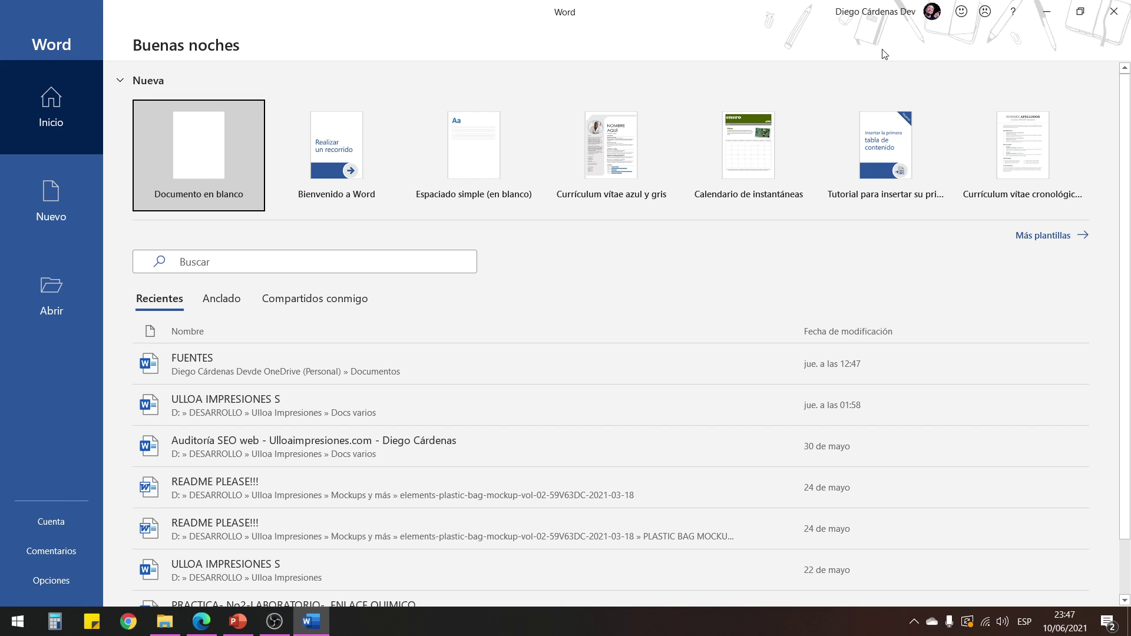
Step: Change the Office background to Muelle and verify it appears in Word
{"action": "left_click", "coordinate": [243, 623]}
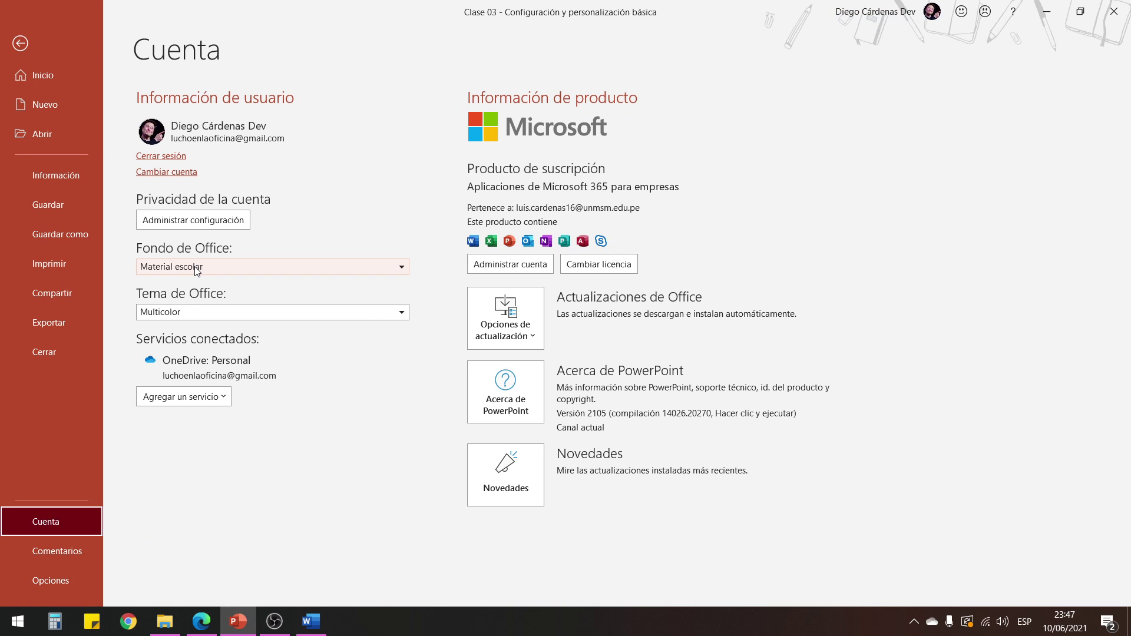
{"action": "left_click", "coordinate": [197, 269]}
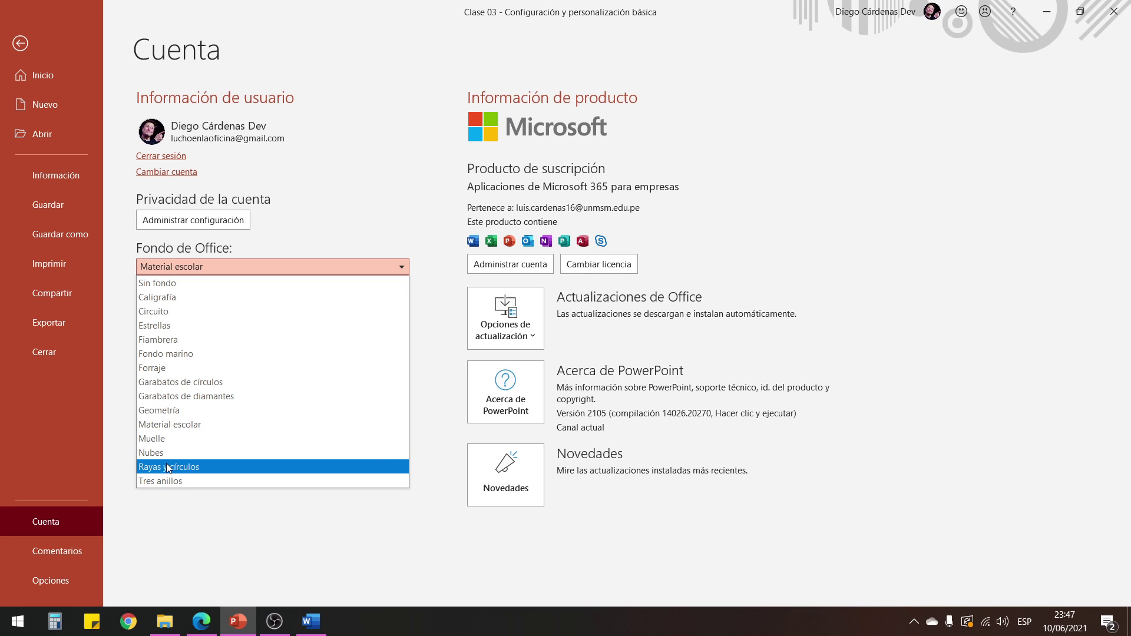
{"action": "left_click", "coordinate": [164, 439]}
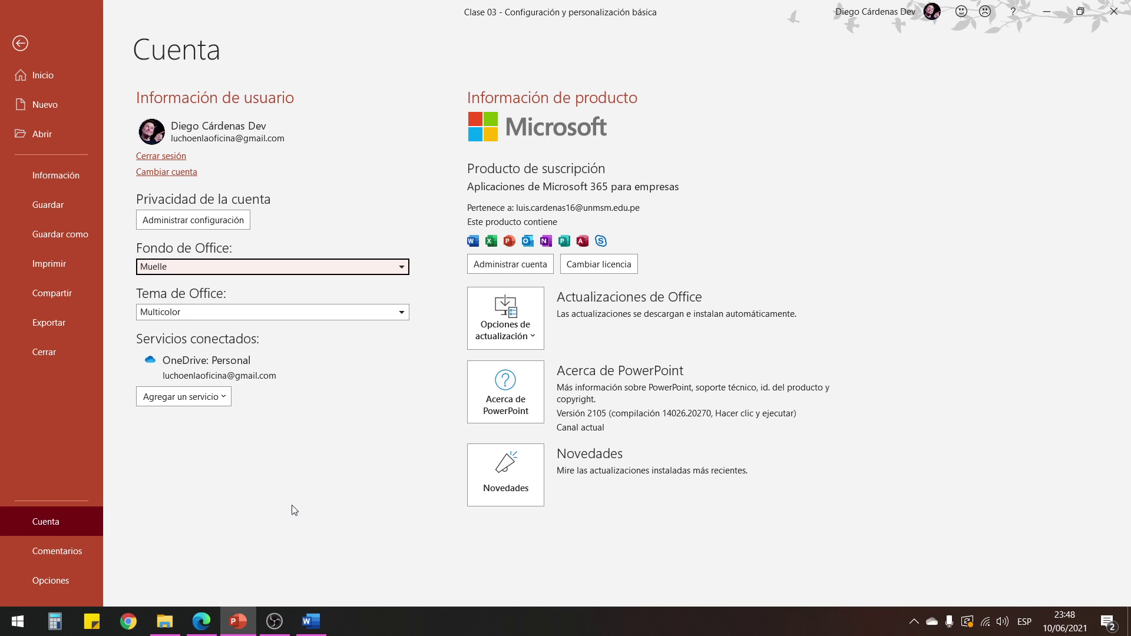
{"action": "left_click", "coordinate": [311, 621]}
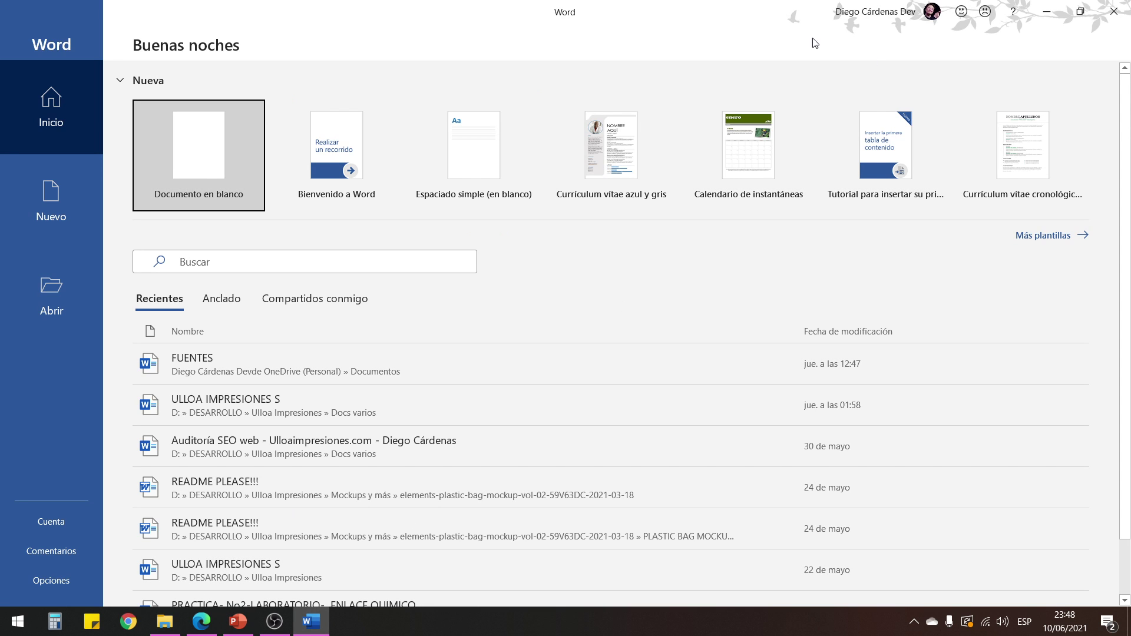
{"action": "left_click", "coordinate": [238, 621]}
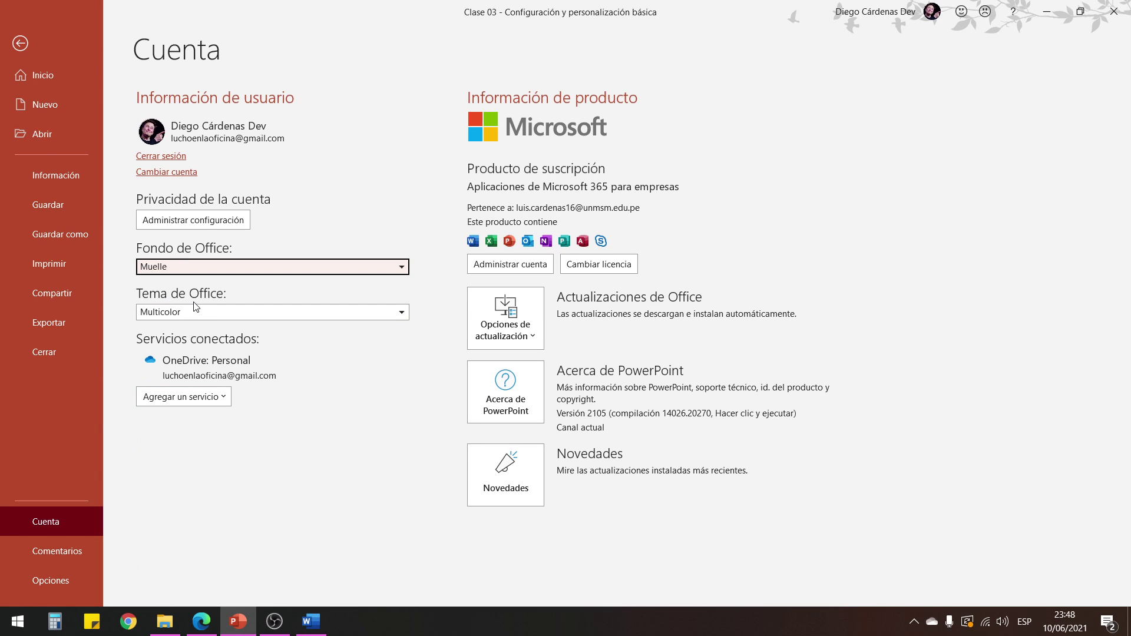
Step: Set the Office theme to Negro on PowerPoint's Cuenta page
{"action": "left_click", "coordinate": [161, 313]}
{"action": "key", "text": "Down"}
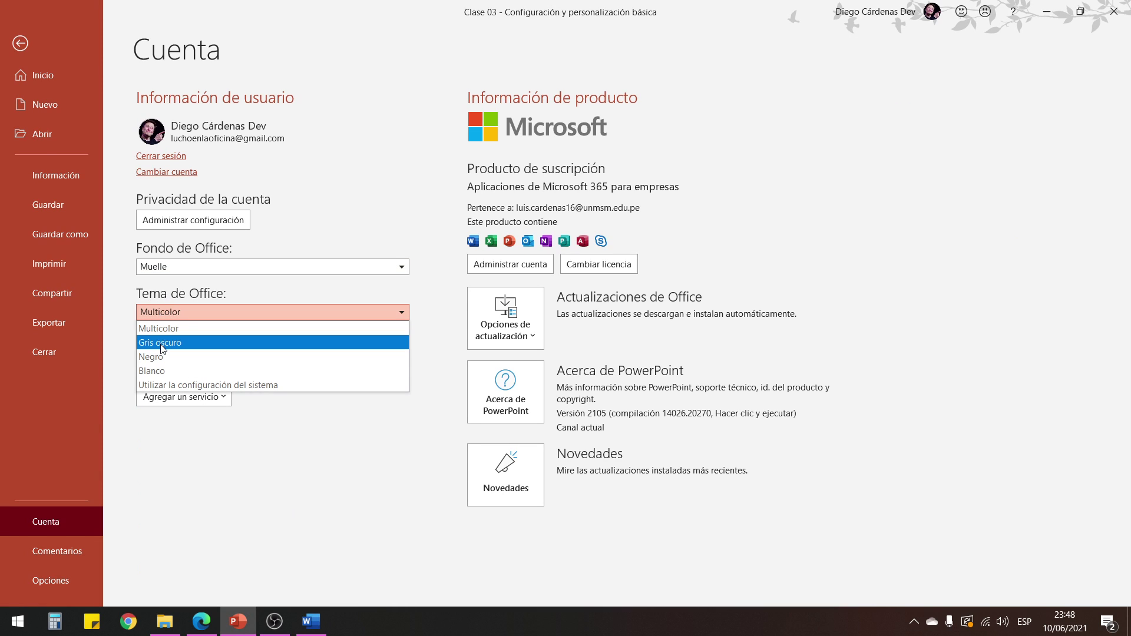
{"action": "key", "text": "Return"}
{"action": "left_click", "coordinate": [166, 316]}
{"action": "key", "text": "Down"}
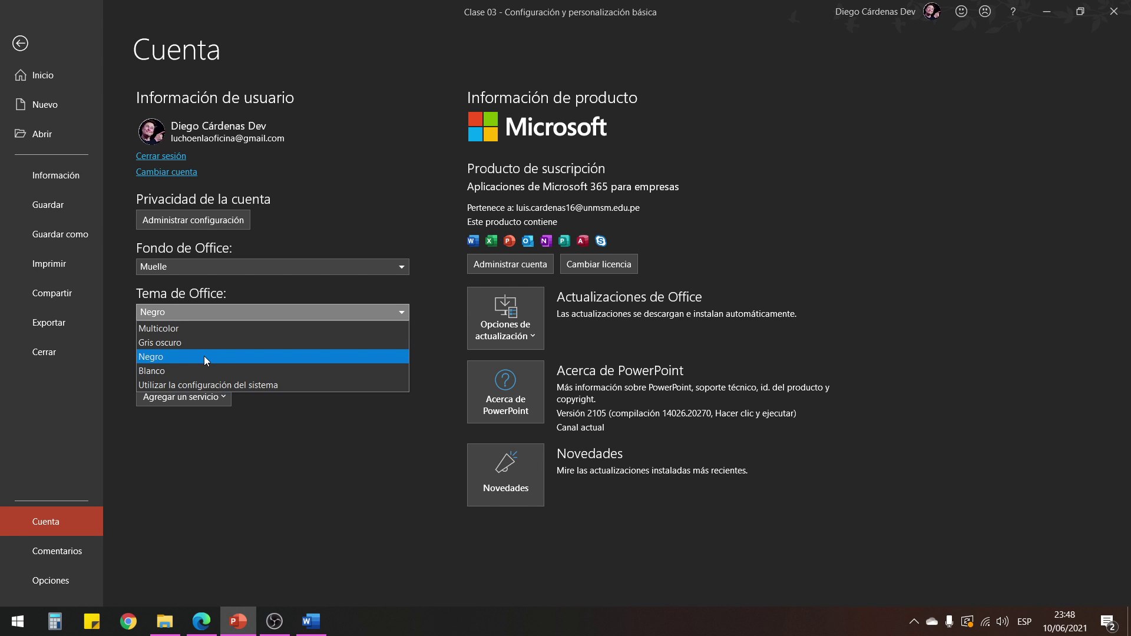
{"action": "left_click", "coordinate": [204, 356]}
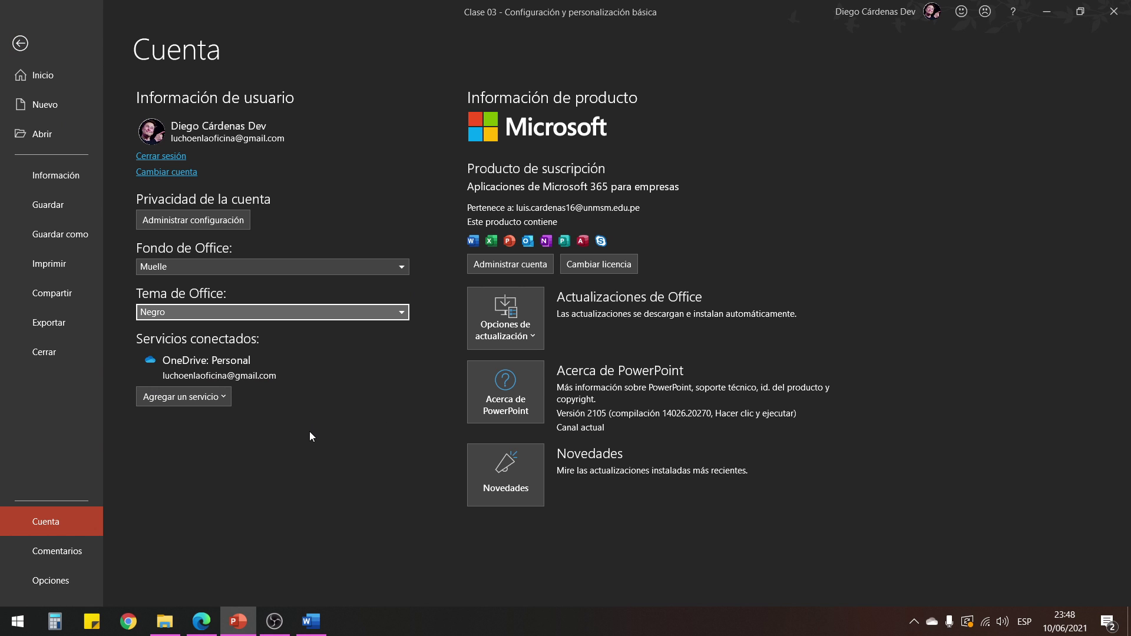
Step: Check the dark theme in Word, then create a blank Excel workbook
{"action": "left_click", "coordinate": [311, 621]}
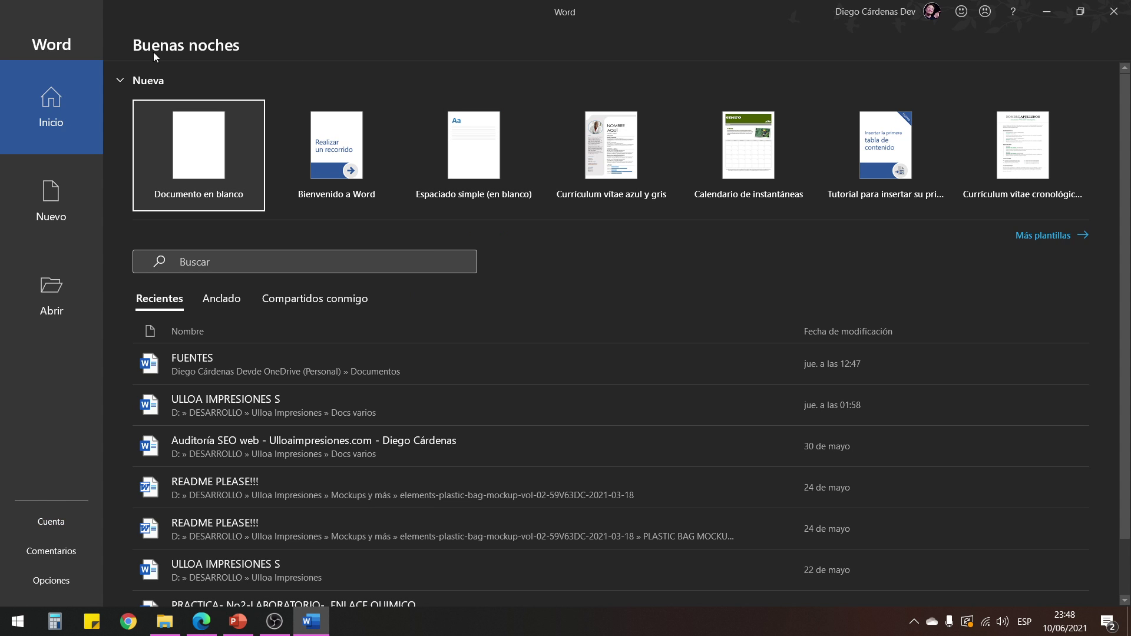
{"action": "key", "text": "super"}
{"action": "left_click", "coordinate": [426, 186]}
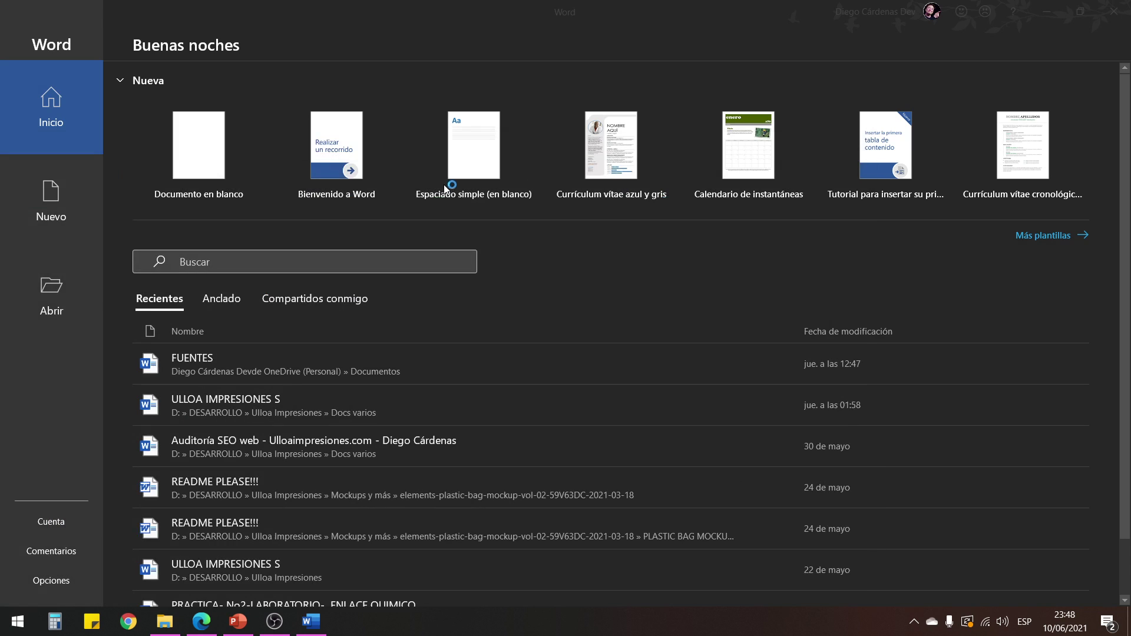
{"action": "left_click", "coordinate": [214, 164]}
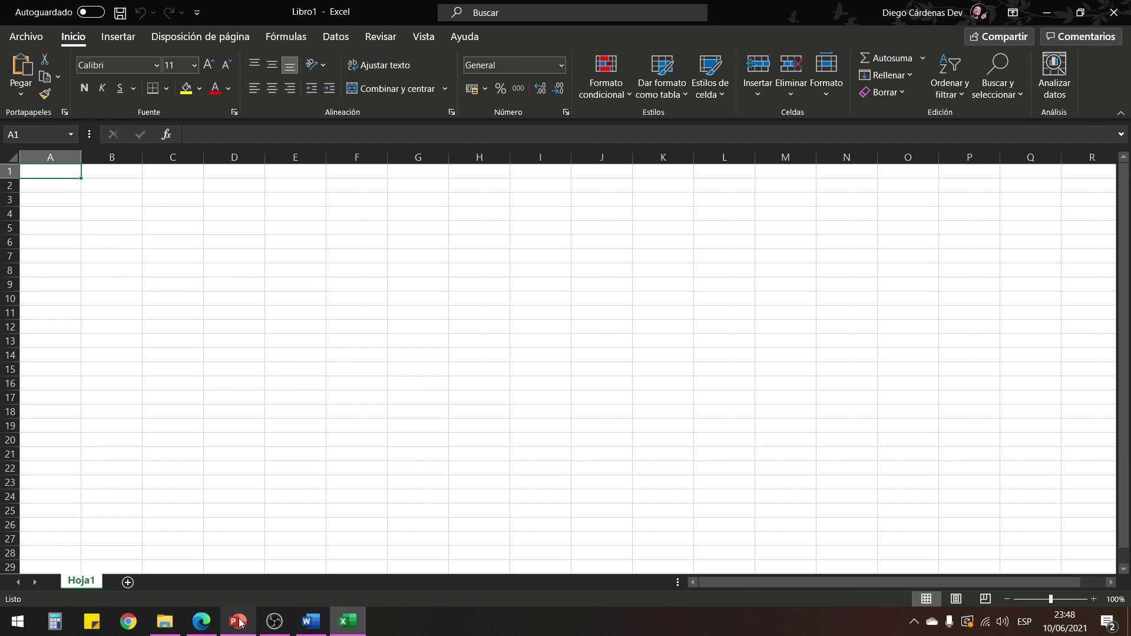
Step: Set the Office theme to Multicolor from Excel's Cuenta page, then view Word and PowerPoint
{"action": "left_click", "coordinate": [20, 40]}
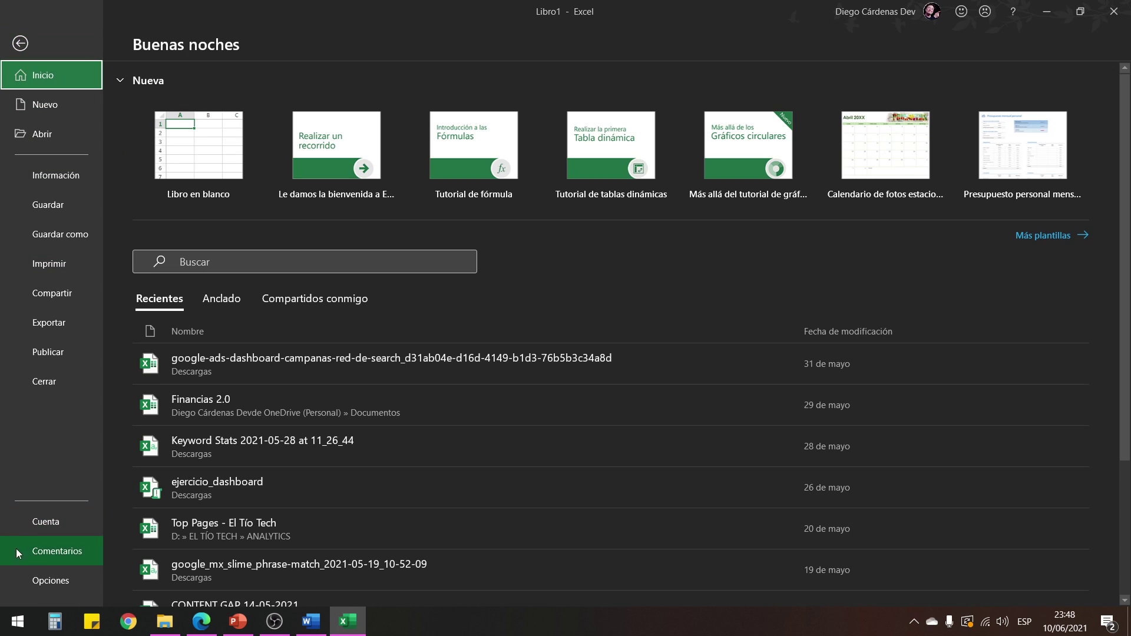
{"action": "left_click", "coordinate": [39, 523]}
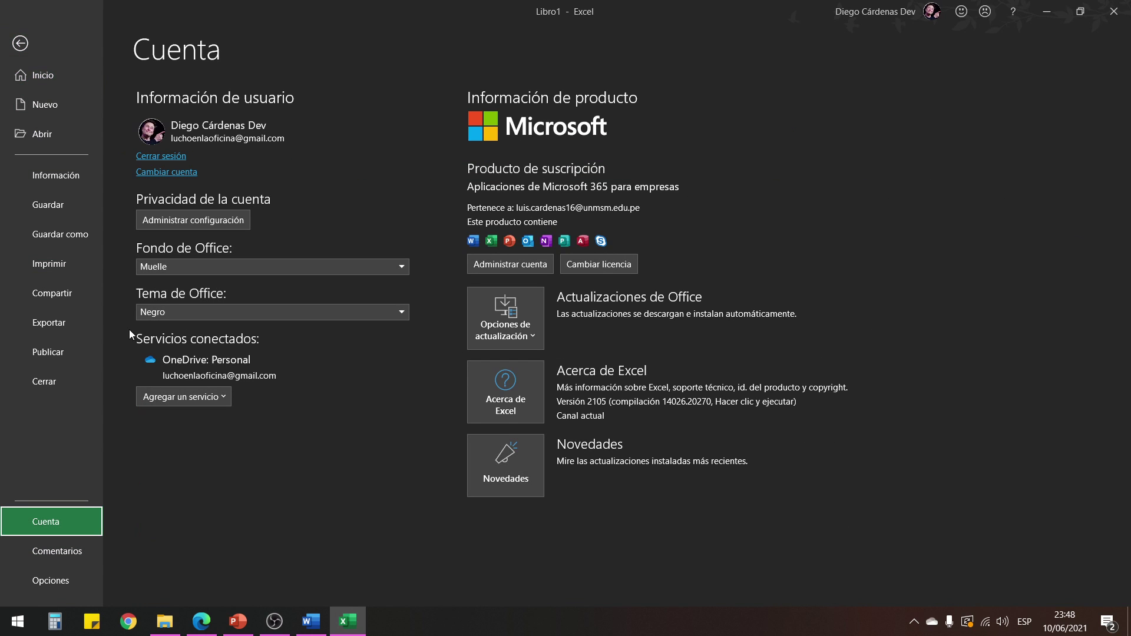
{"action": "left_click", "coordinate": [206, 313]}
{"action": "left_click", "coordinate": [186, 330]}
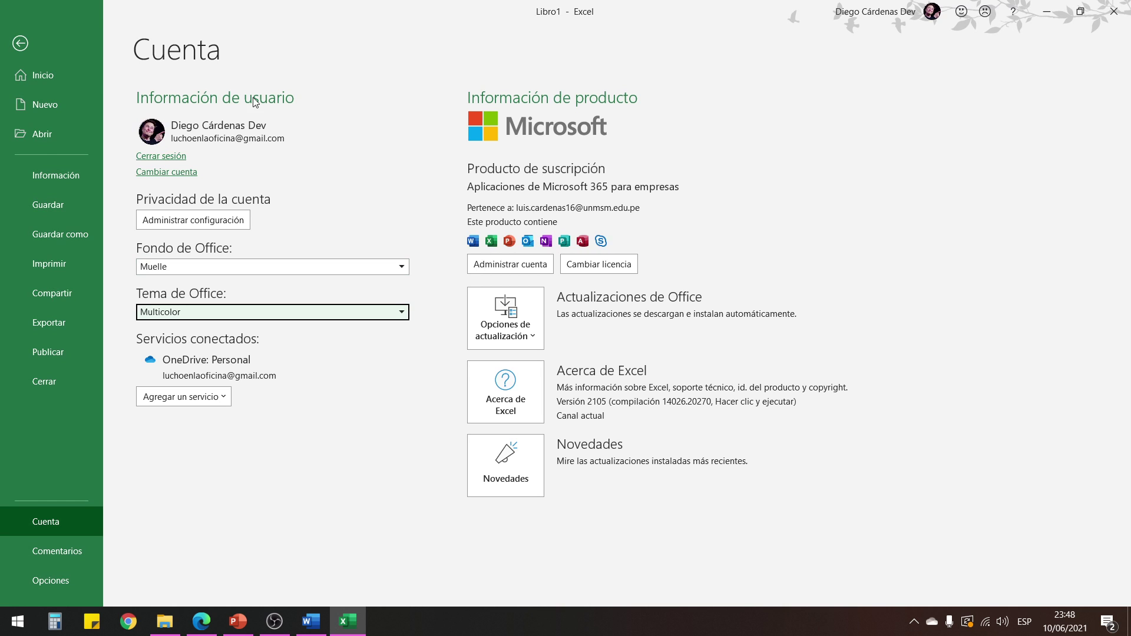
{"action": "left_click", "coordinate": [311, 621]}
{"action": "left_click", "coordinate": [243, 620]}
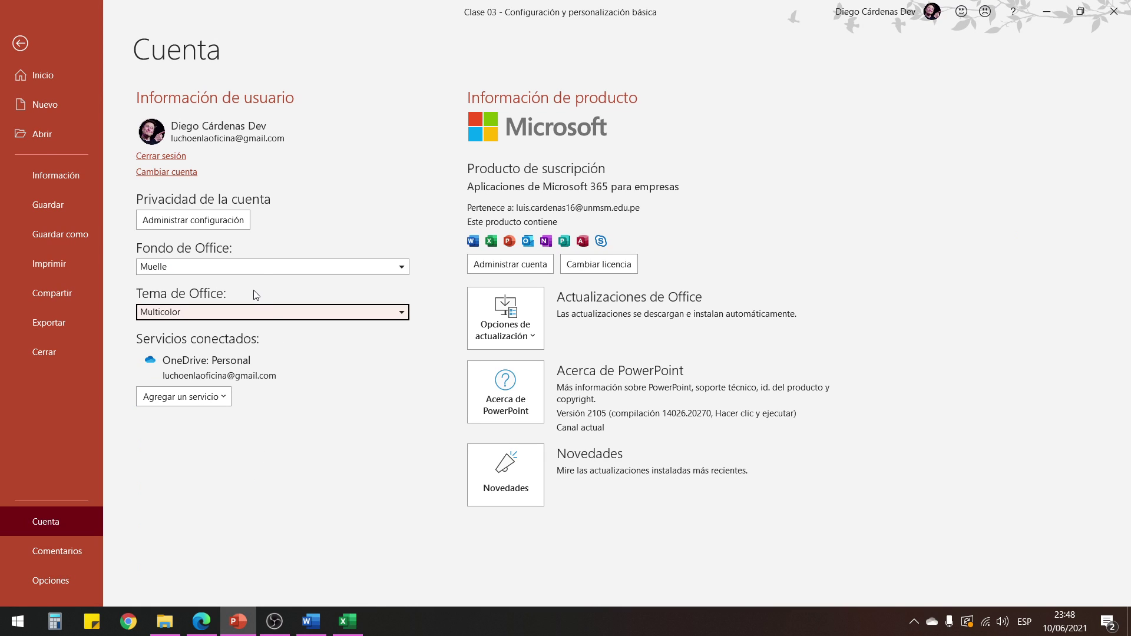
Step: Keep the Muelle Office background, then reopen PowerPoint Options from the Archivo backstage
{"action": "left_click", "coordinate": [268, 272]}
{"action": "left_click", "coordinate": [327, 251]}
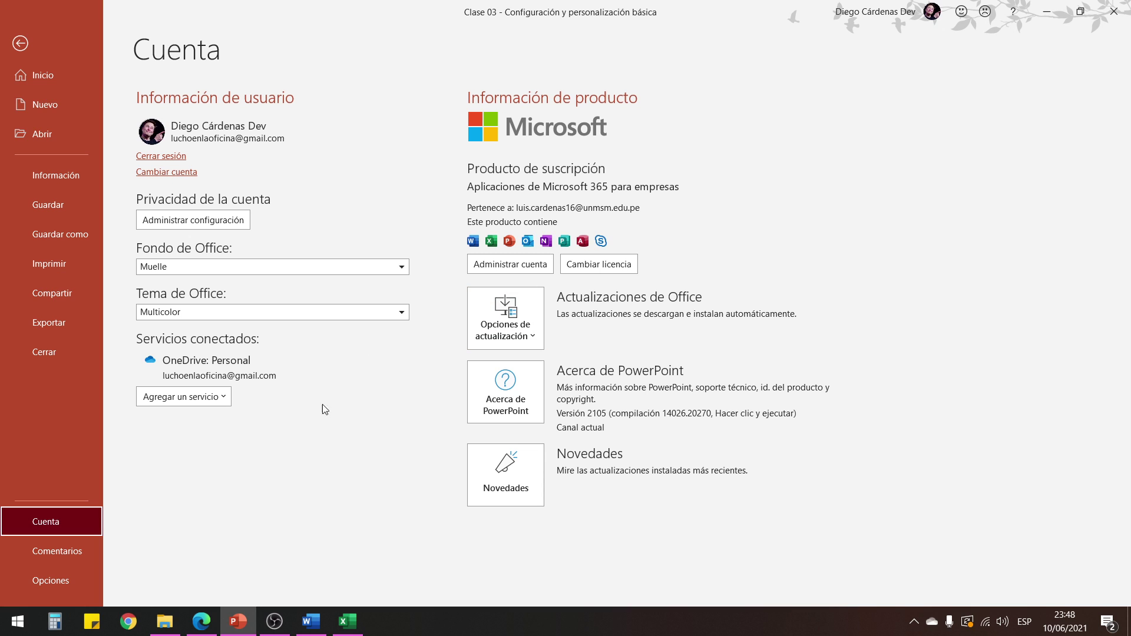
{"action": "left_click", "coordinate": [25, 48]}
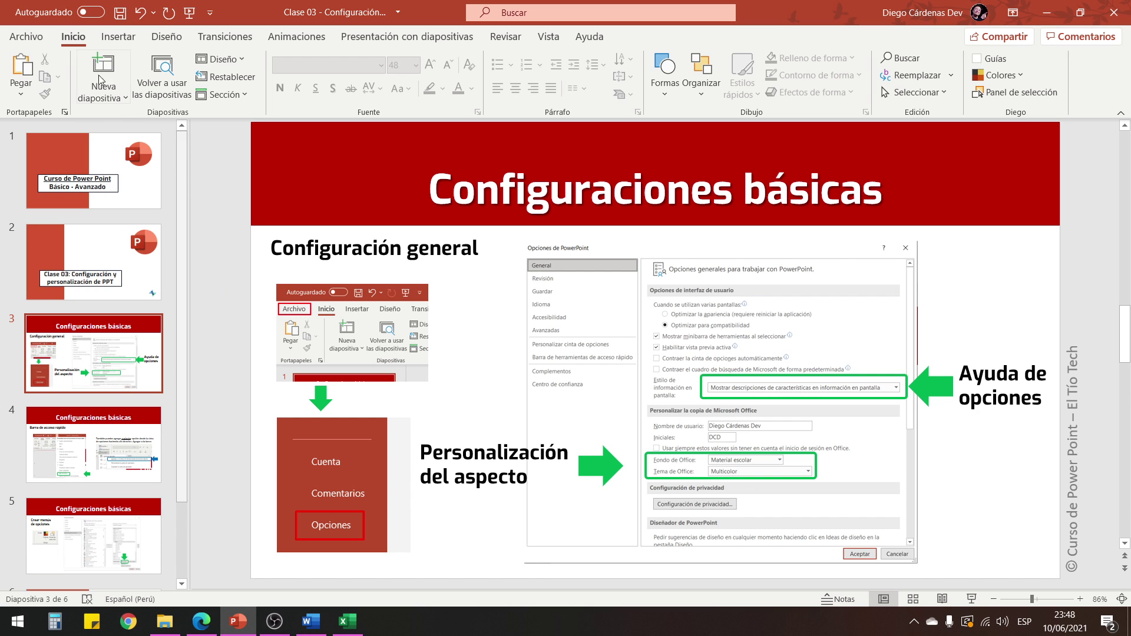
{"action": "left_click", "coordinate": [22, 37]}
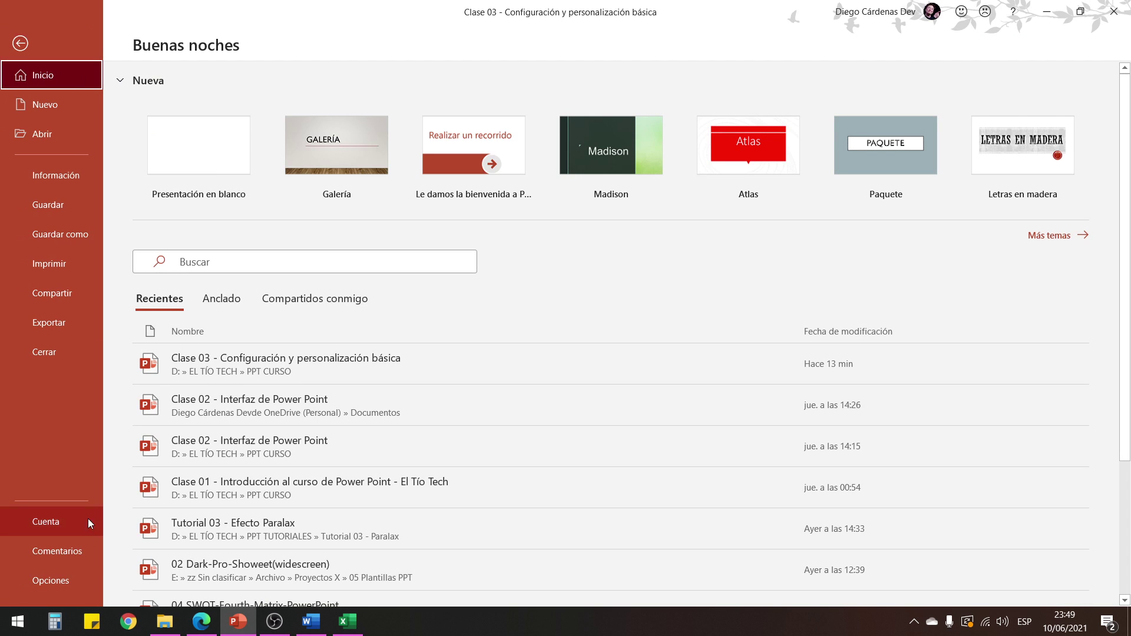
{"action": "left_click", "coordinate": [64, 588]}
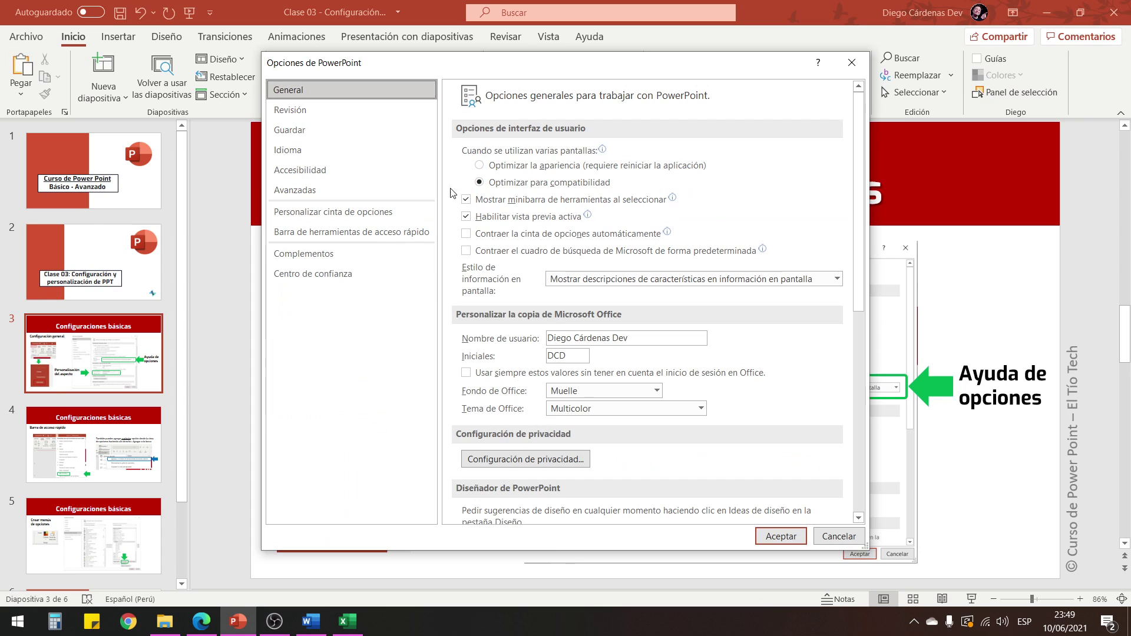
Step: Set the Office theme to Gris oscuro in Options and apply with Aceptar
{"action": "left_click", "coordinate": [658, 392]}
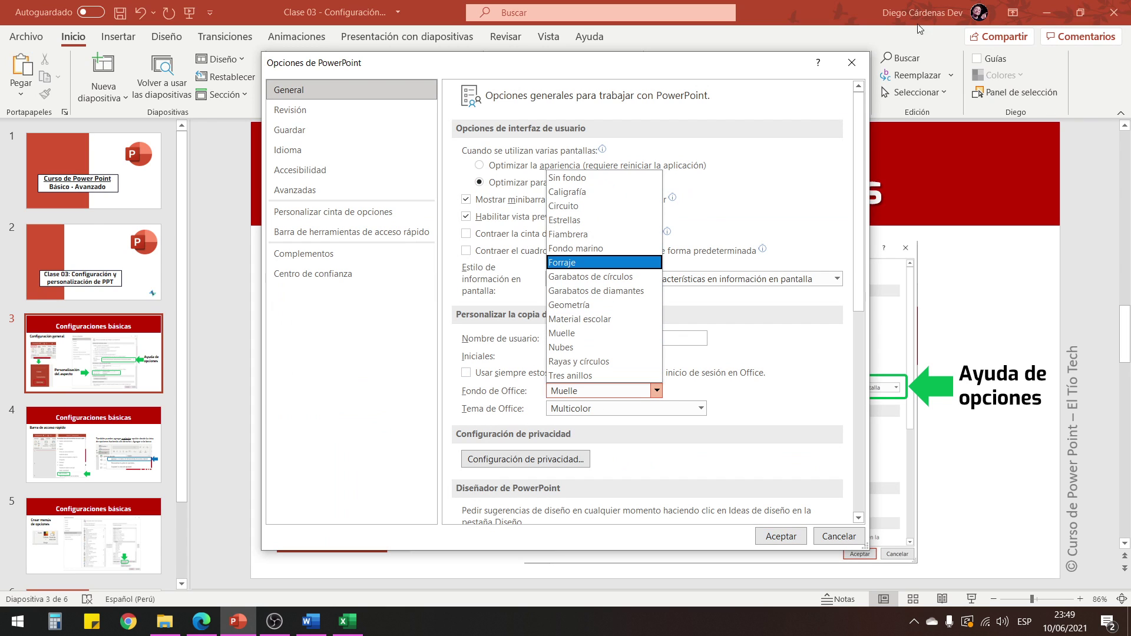
{"action": "left_click", "coordinate": [701, 408]}
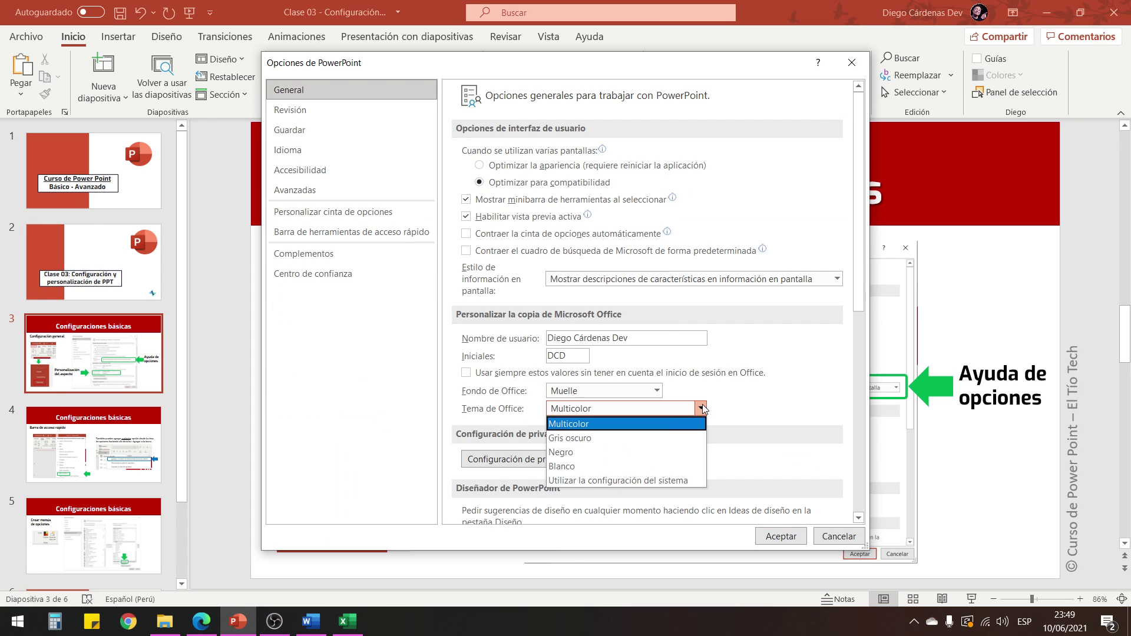
{"action": "left_click", "coordinate": [613, 439]}
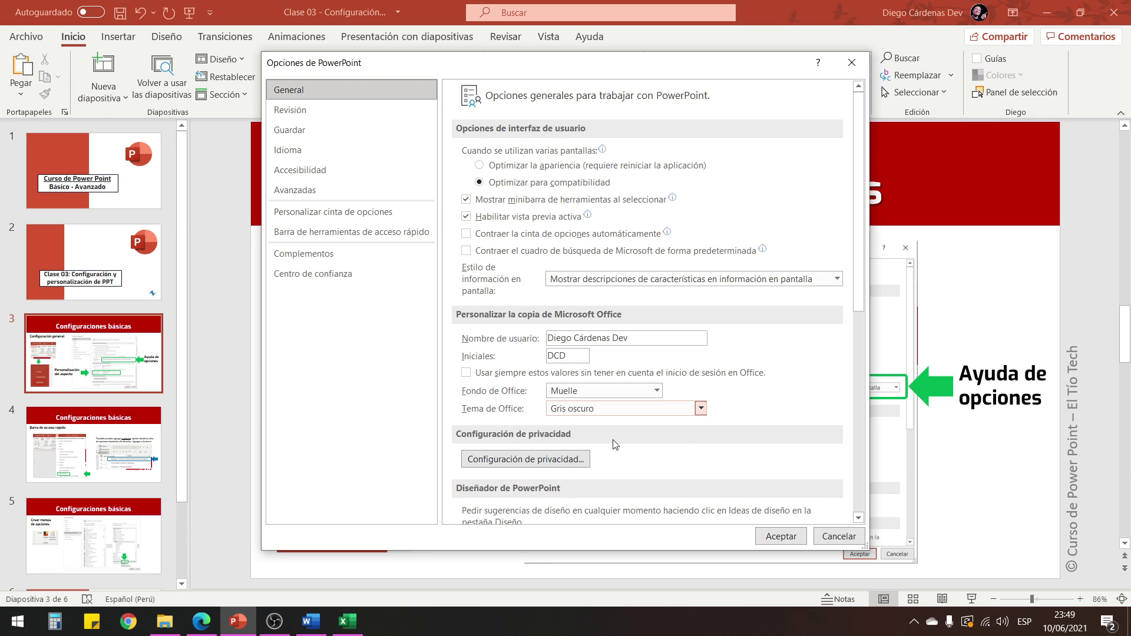
{"action": "left_click", "coordinate": [780, 537]}
Step: Restore the Office theme to Multicolor on the Archivo > Cuenta page and return to the slides
{"action": "left_click", "coordinate": [18, 37]}
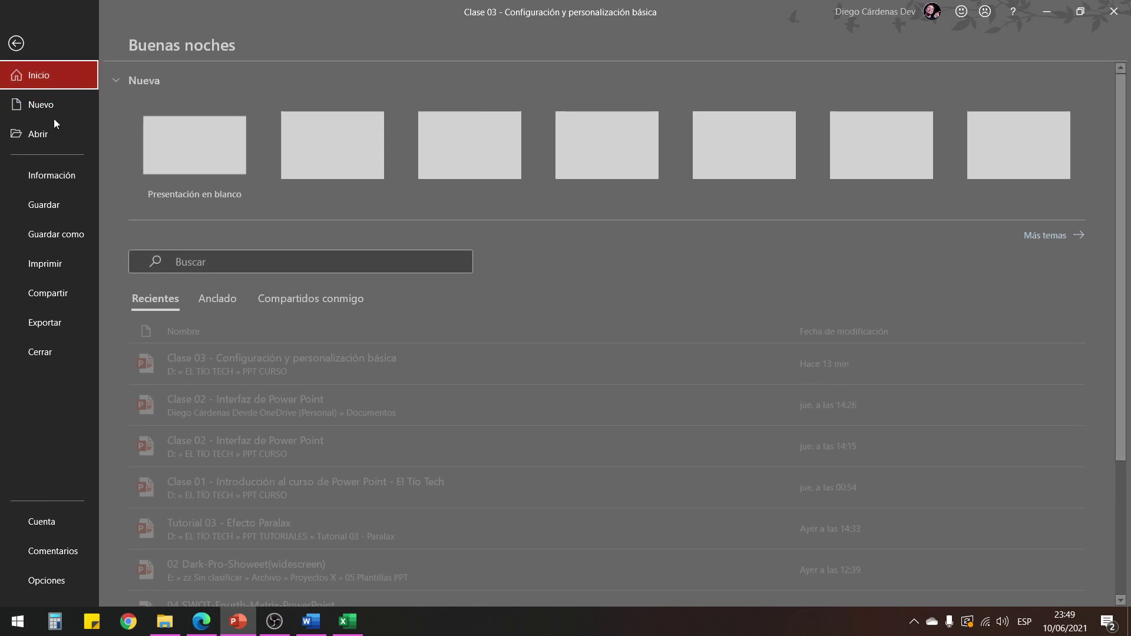
{"action": "left_click", "coordinate": [50, 523]}
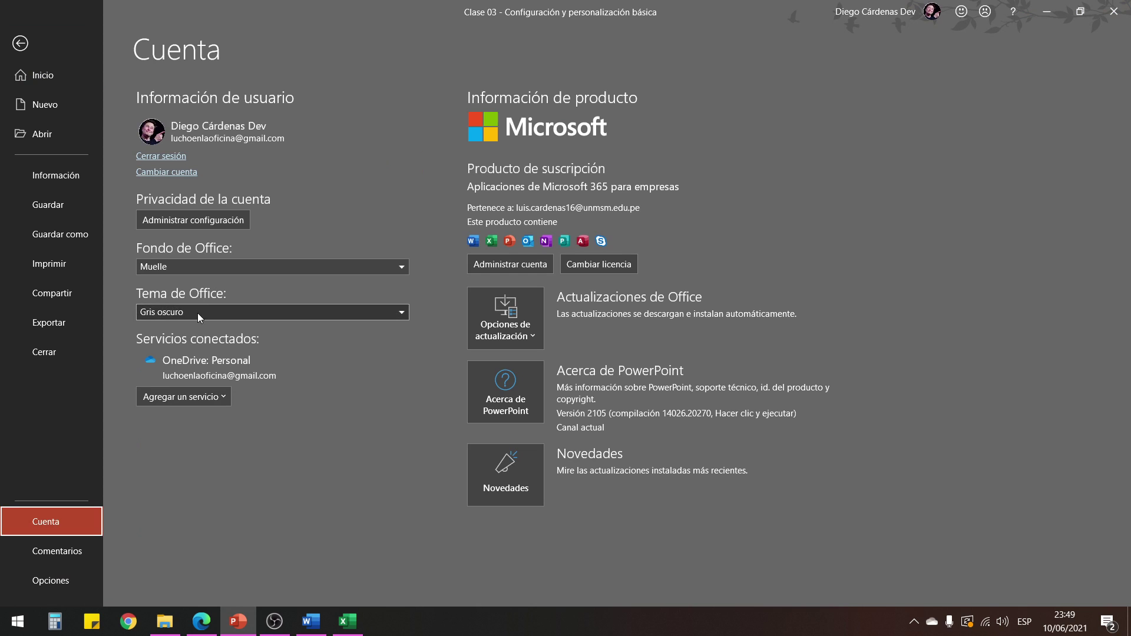
{"action": "left_click", "coordinate": [197, 312]}
{"action": "left_click", "coordinate": [189, 328]}
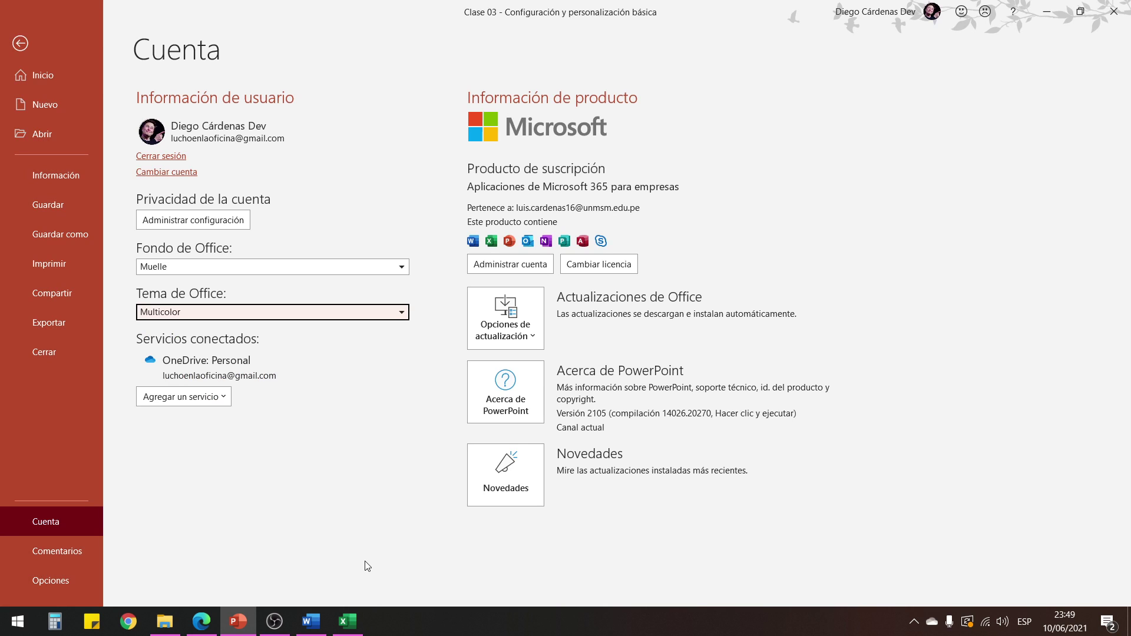
{"action": "left_click", "coordinate": [18, 44]}
Step: Scroll down to slide 4, Barra de acceso rápido
{"action": "scroll", "coordinate": [292, 197], "scroll_direction": "down", "scroll_amount": 1}
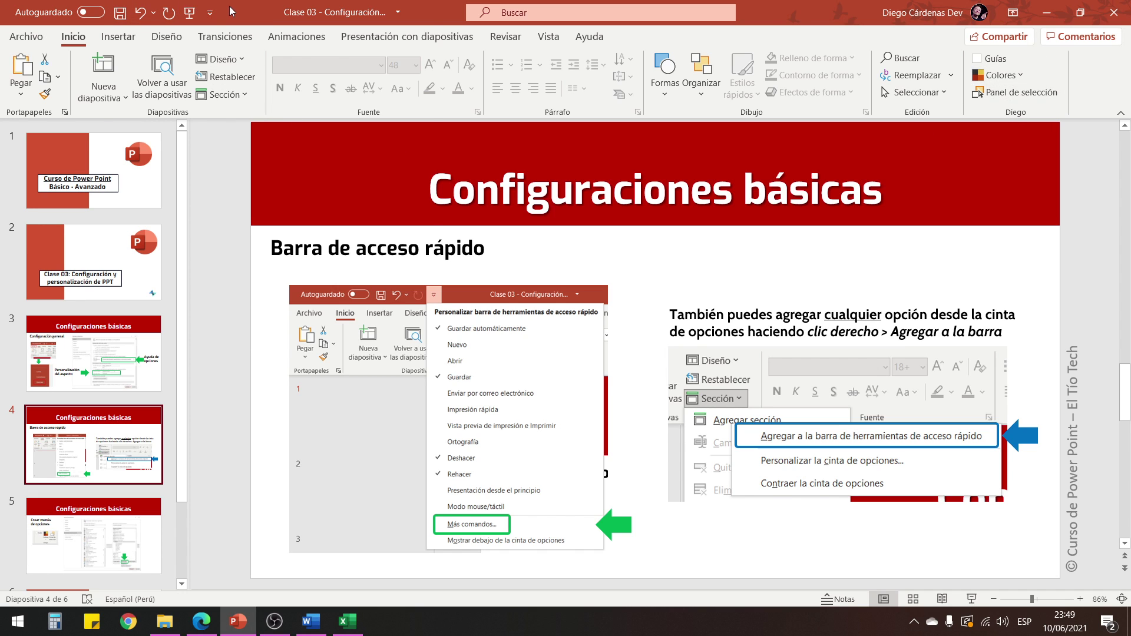
Step: Hide and then re-show the Guardar automáticamente switch on the Quick Access Toolbar
{"action": "left_click", "coordinate": [212, 12]}
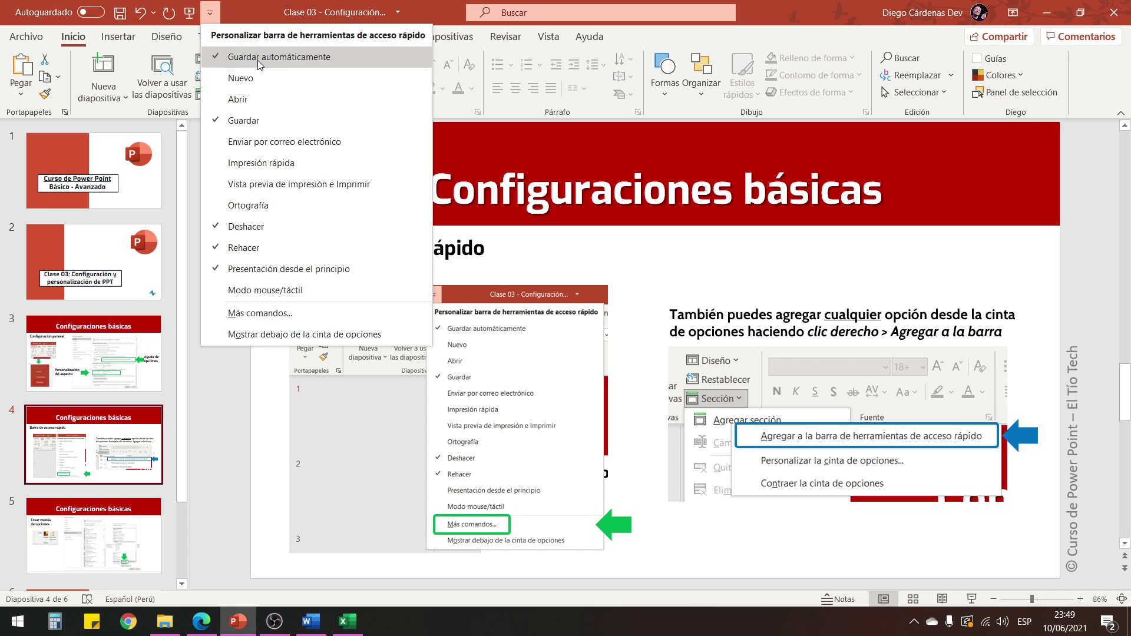
{"action": "left_click", "coordinate": [258, 58]}
{"action": "left_click", "coordinate": [111, 12]}
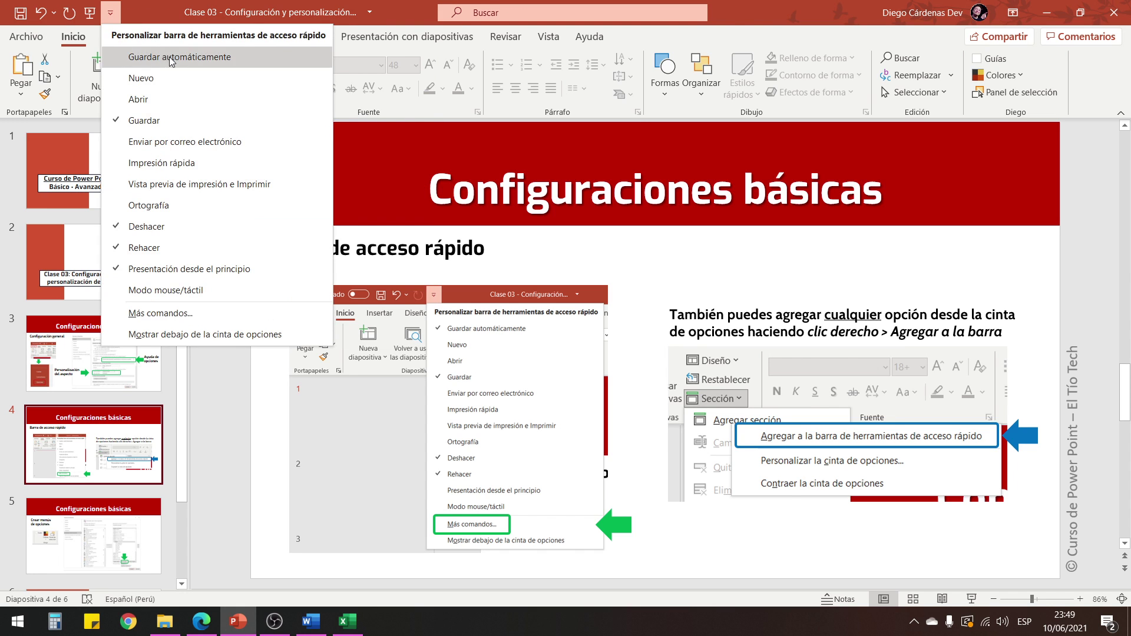
{"action": "left_click", "coordinate": [171, 59]}
{"action": "left_click", "coordinate": [210, 12]}
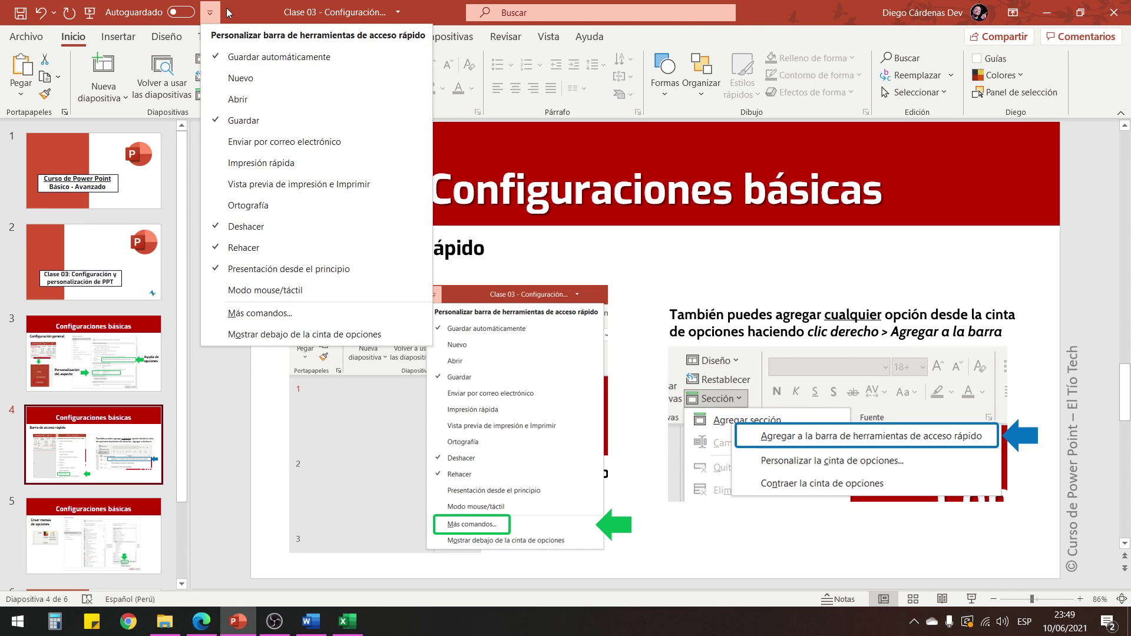
{"action": "left_click", "coordinate": [229, 12]}
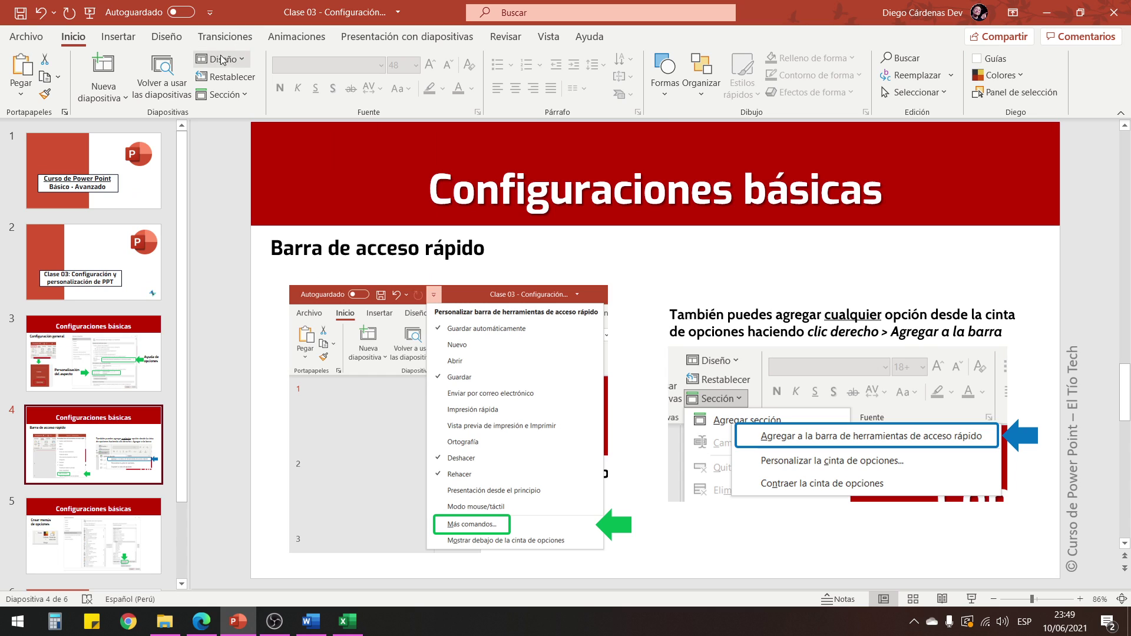
Step: Add Formas and Colores to the Quick Access Toolbar and try each gallery from there
{"action": "right_click", "coordinate": [661, 77]}
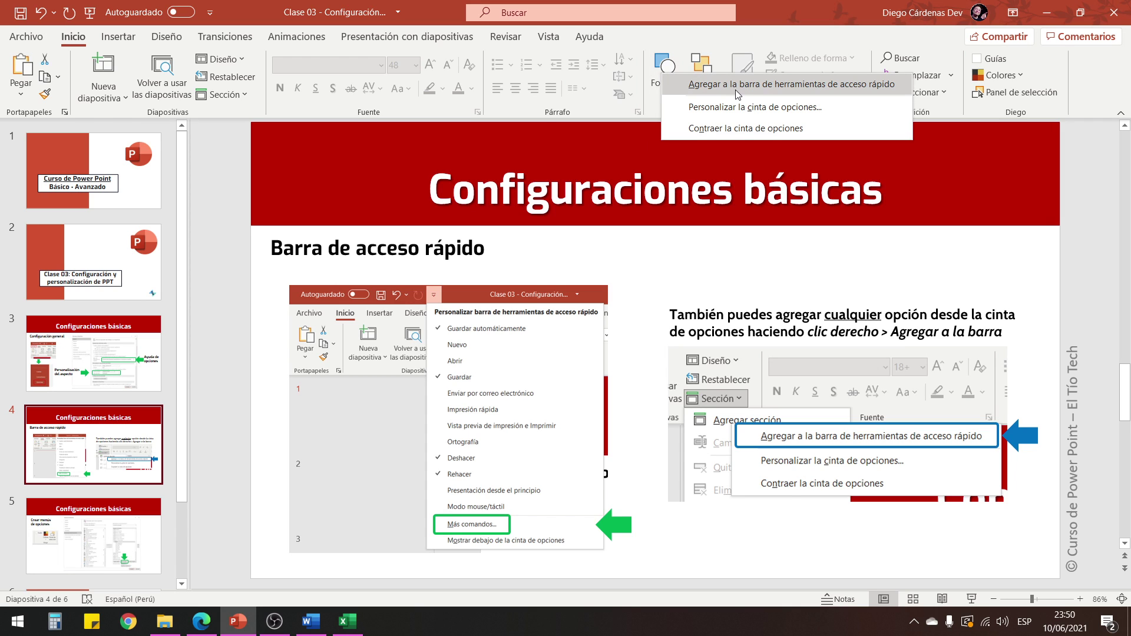
{"action": "left_click", "coordinate": [779, 85]}
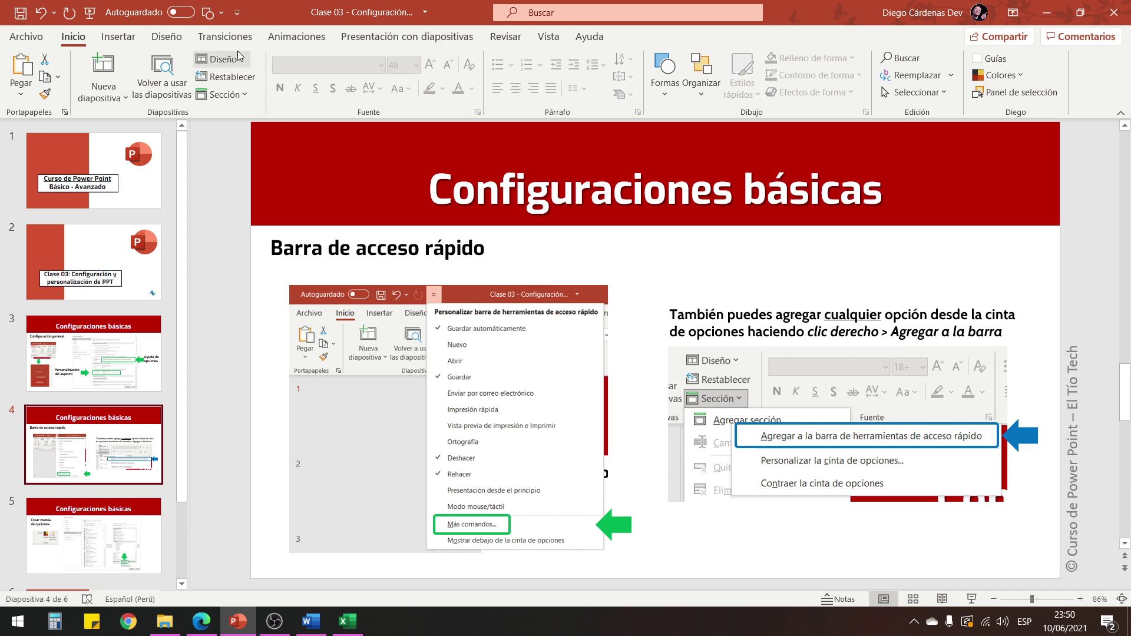
{"action": "left_click", "coordinate": [210, 14]}
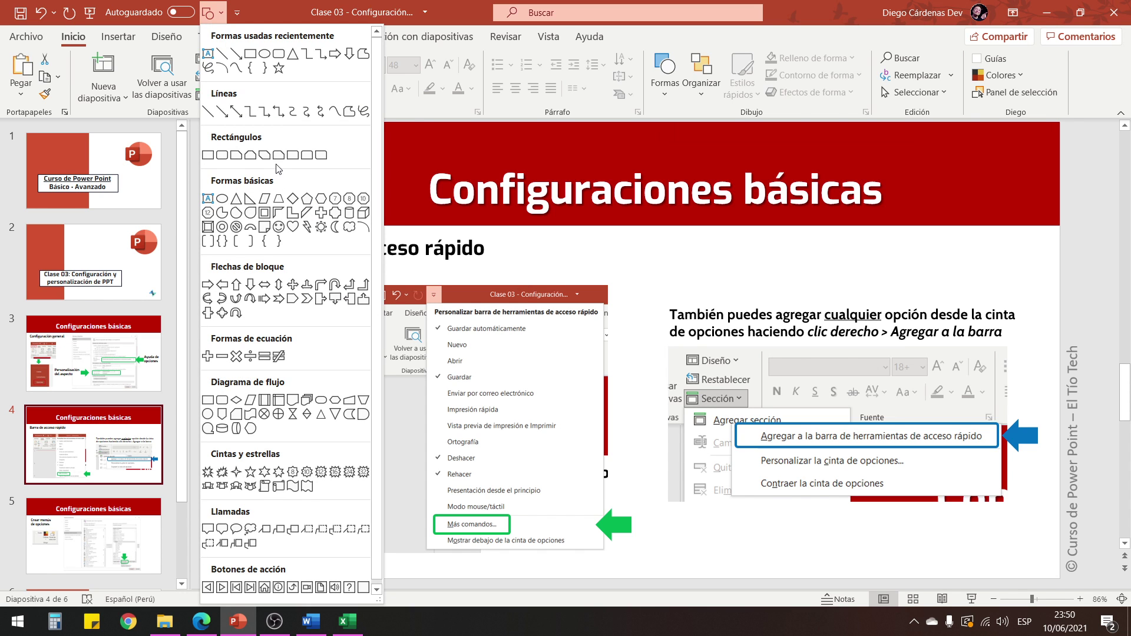
{"action": "left_click", "coordinate": [482, 139]}
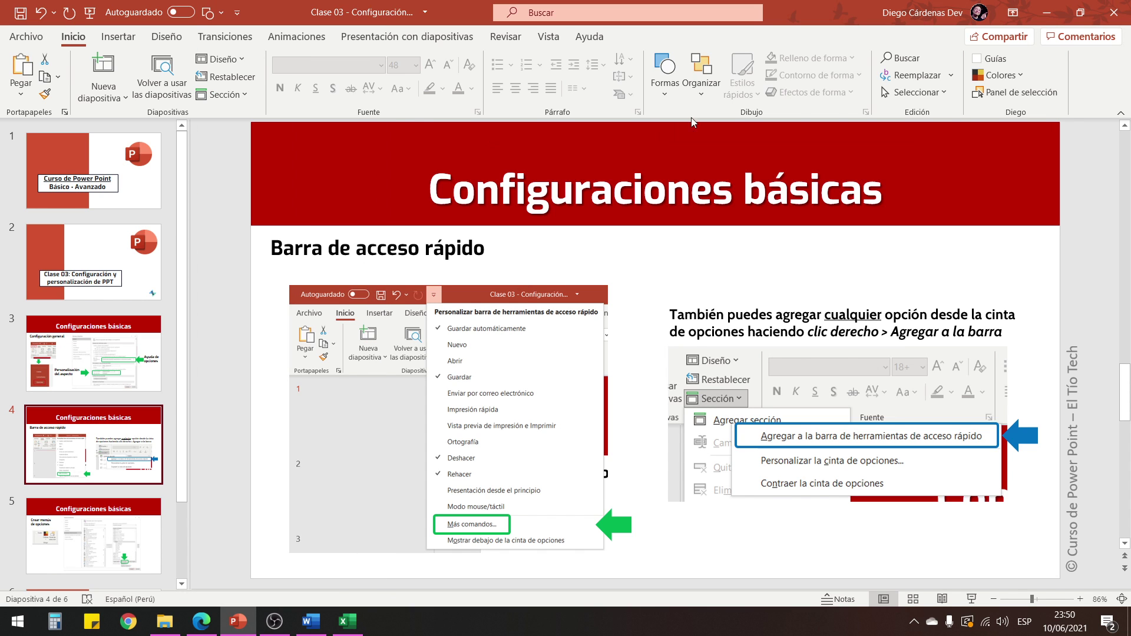
{"action": "right_click", "coordinate": [987, 79]}
{"action": "left_click", "coordinate": [921, 86]}
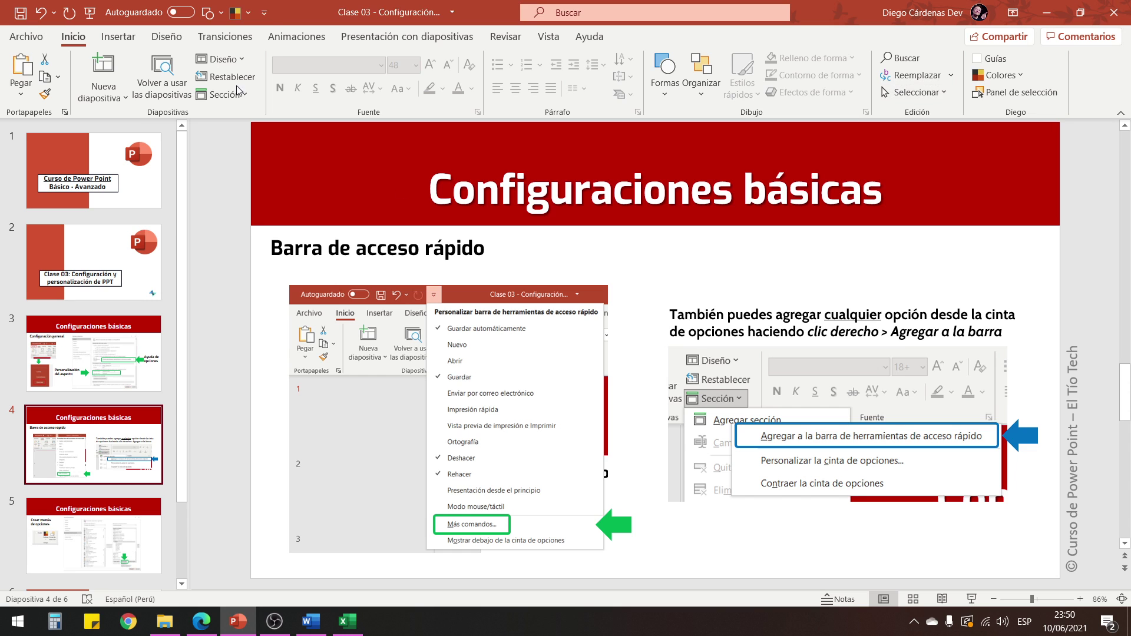
{"action": "left_click", "coordinate": [246, 18]}
{"action": "left_click", "coordinate": [285, 14]}
{"action": "left_click", "coordinate": [264, 12]}
{"action": "left_click", "coordinate": [263, 12]}
Step: Remove the Colores and Formas shortcuts from the Quick Access Toolbar
{"action": "right_click", "coordinate": [241, 16]}
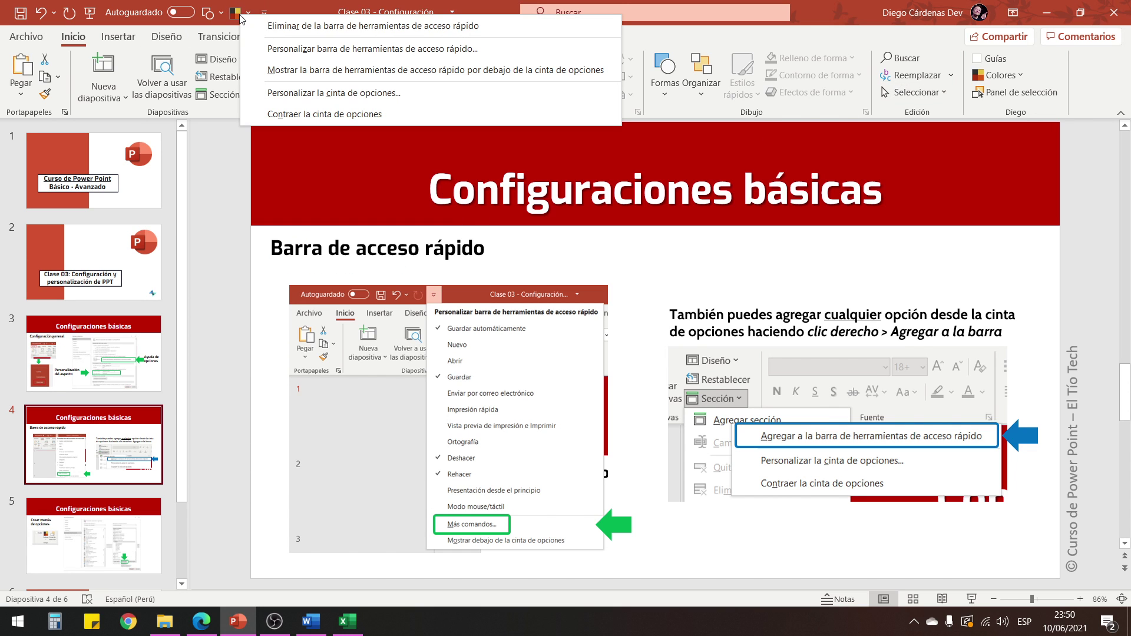
{"action": "left_click", "coordinate": [288, 26]}
{"action": "right_click", "coordinate": [213, 13]}
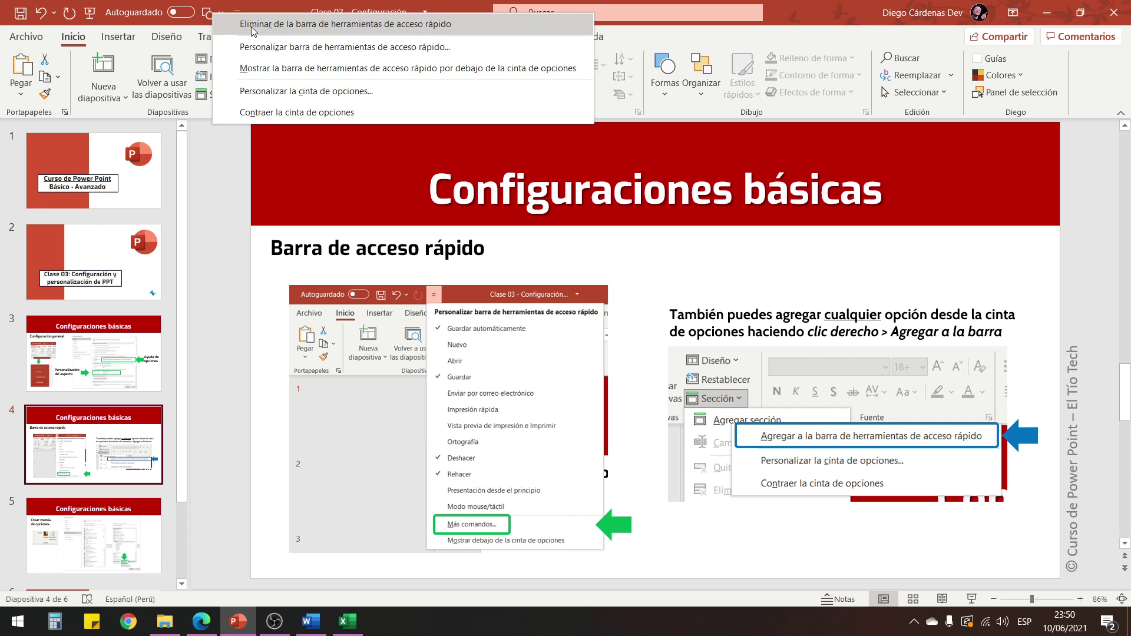
{"action": "left_click", "coordinate": [253, 26]}
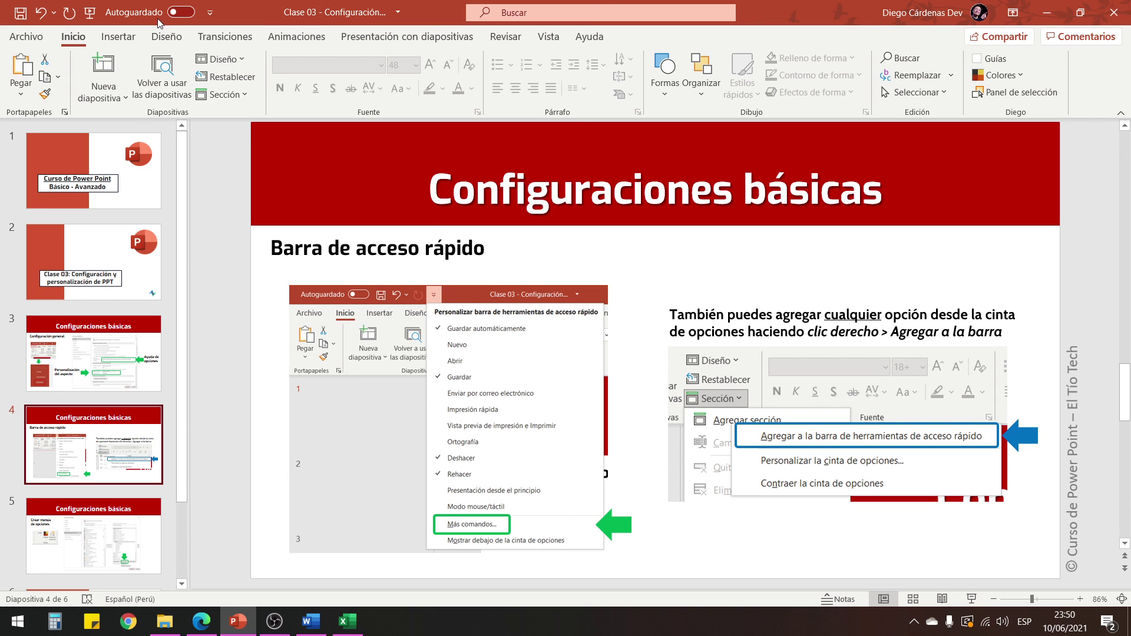
Step: Reset only the Quick Access Toolbar via Más comandos > Restablecer, then select slide 5
{"action": "left_click", "coordinate": [210, 12]}
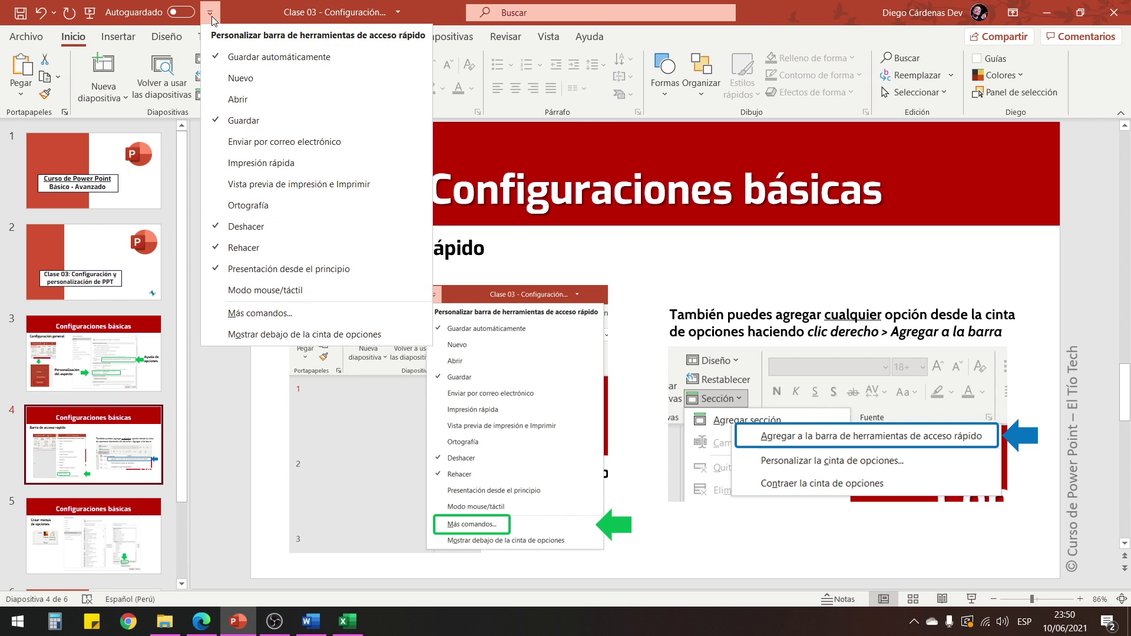
{"action": "left_click", "coordinate": [285, 323]}
{"action": "left_click", "coordinate": [841, 472]}
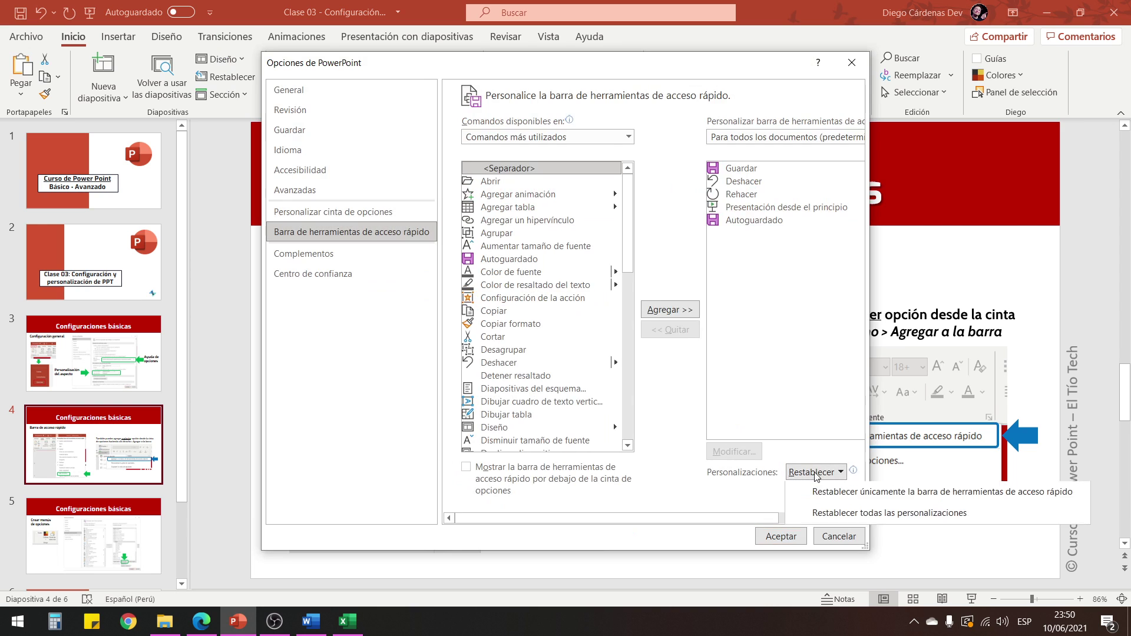
{"action": "left_click", "coordinate": [841, 496]}
{"action": "left_click", "coordinate": [533, 352]}
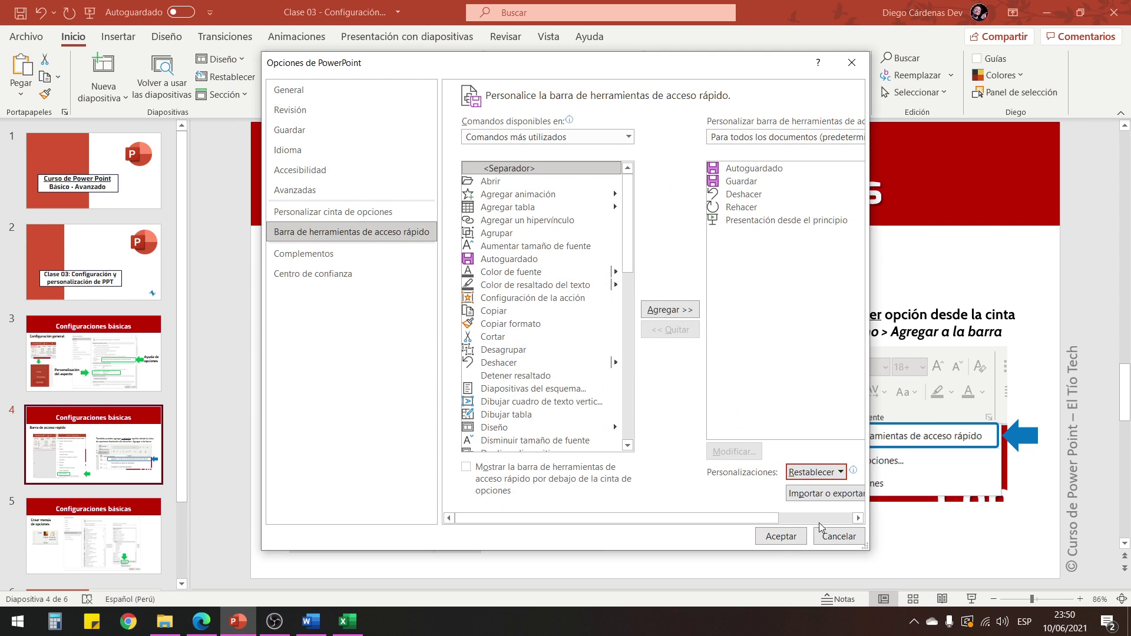
{"action": "left_click", "coordinate": [789, 540]}
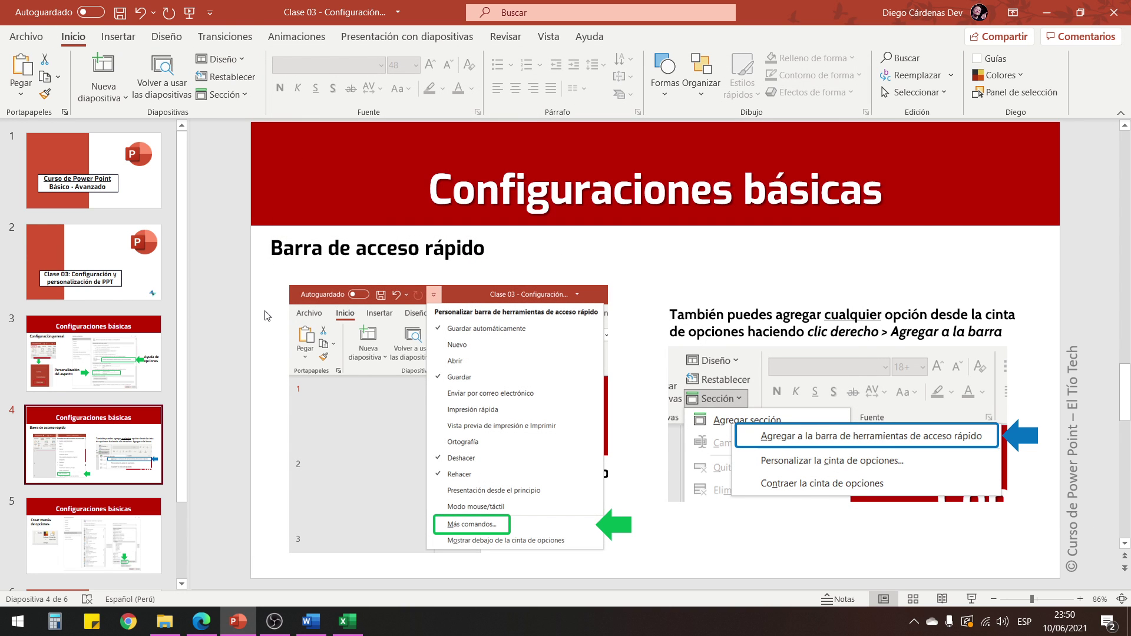
{"action": "scroll", "coordinate": [91, 412], "scroll_direction": "down", "scroll_amount": 3}
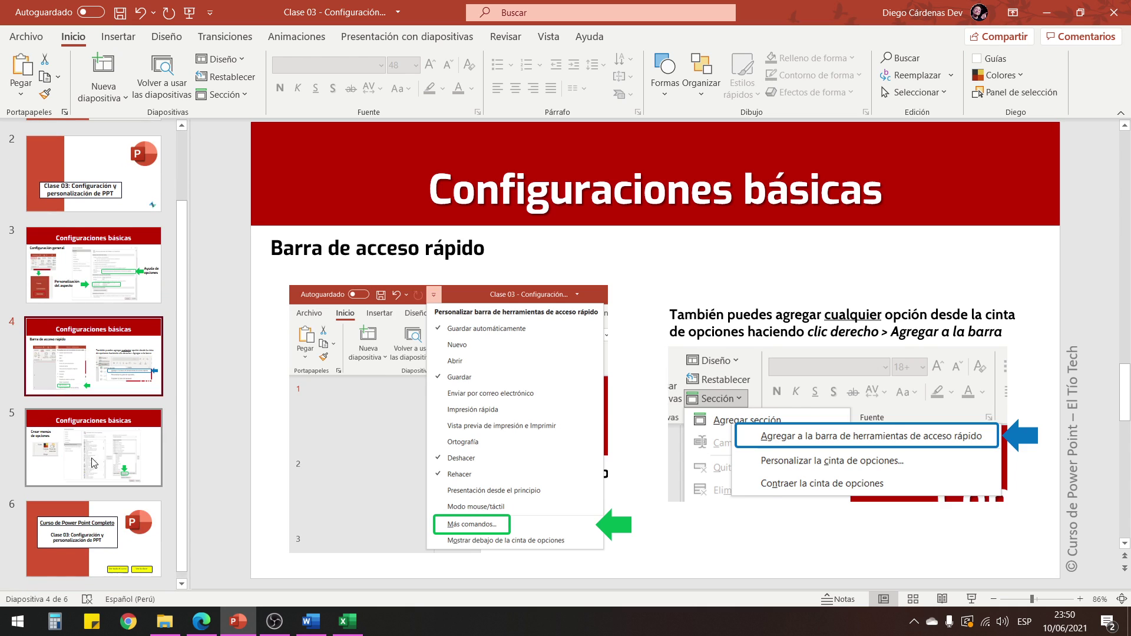
{"action": "left_click", "coordinate": [91, 463]}
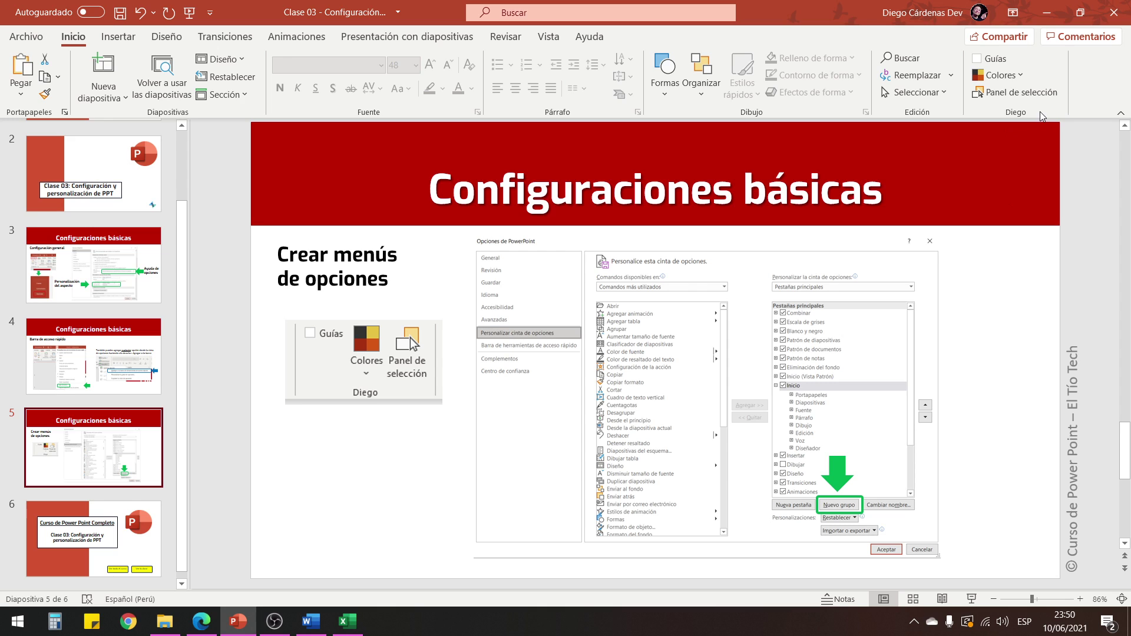
Step: In the Diego group, check Guías, preview the Colores gallery, and open Panel de selección
{"action": "left_click", "coordinate": [977, 60]}
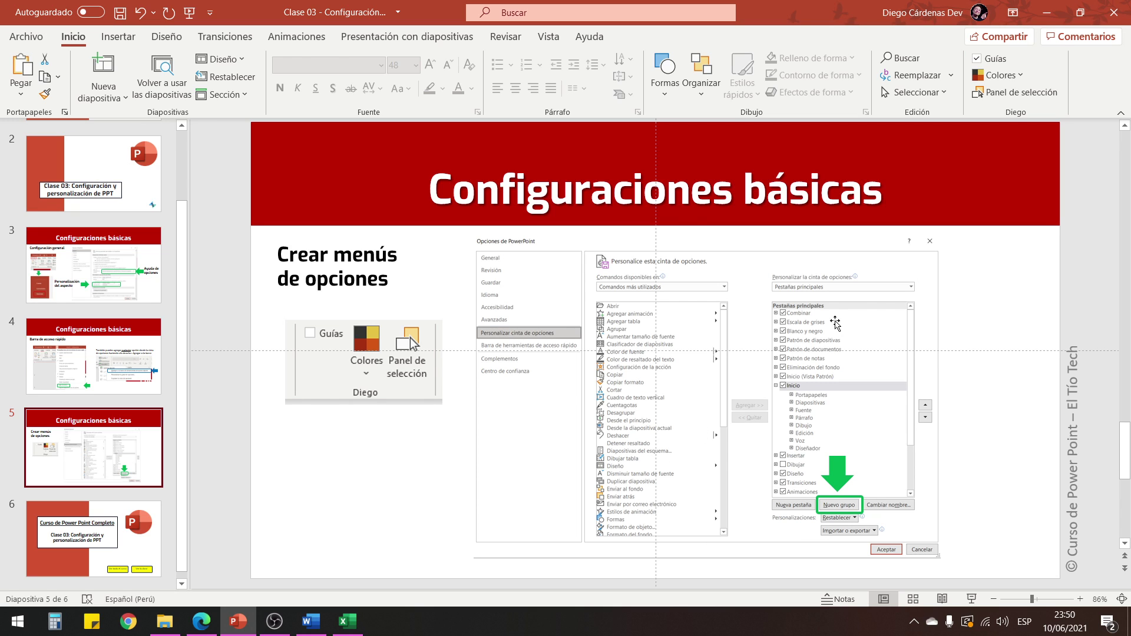
{"action": "left_click", "coordinate": [1019, 76]}
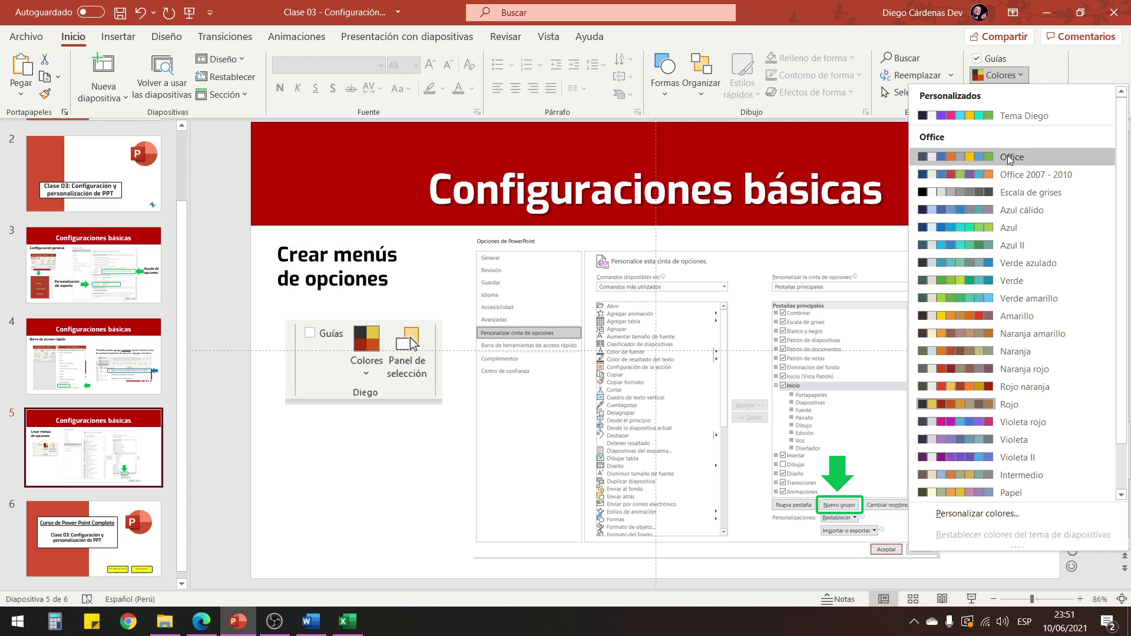
{"action": "left_click", "coordinate": [1029, 77]}
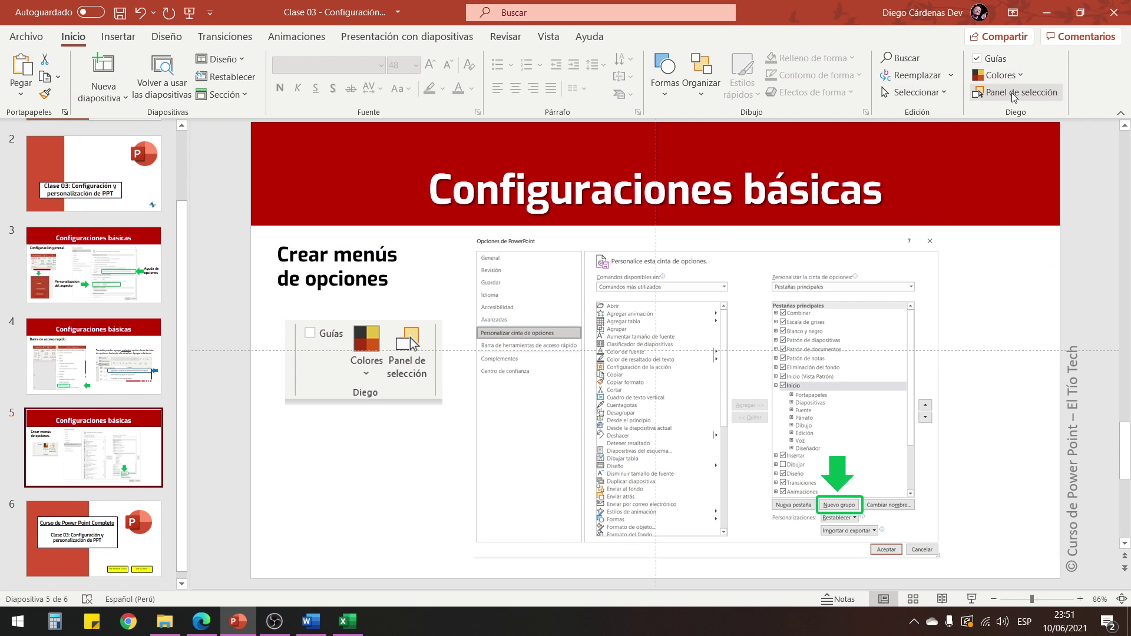
{"action": "left_click", "coordinate": [1013, 94]}
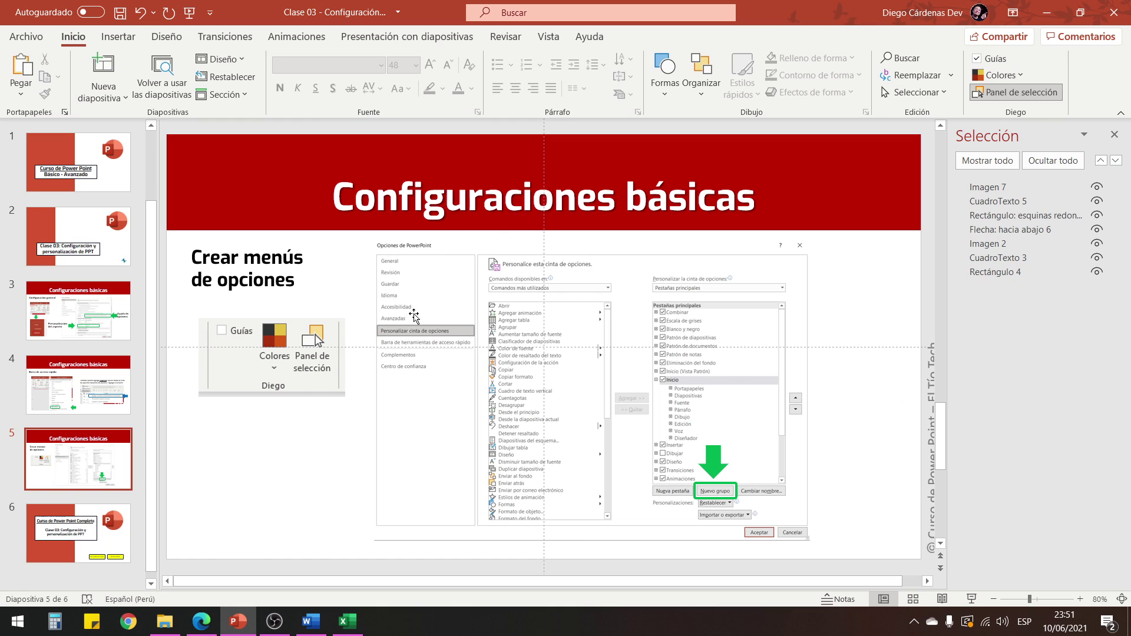
Step: On slide 5, select the green down arrow and drag it up and back in the Selección pane
{"action": "left_click", "coordinate": [82, 390]}
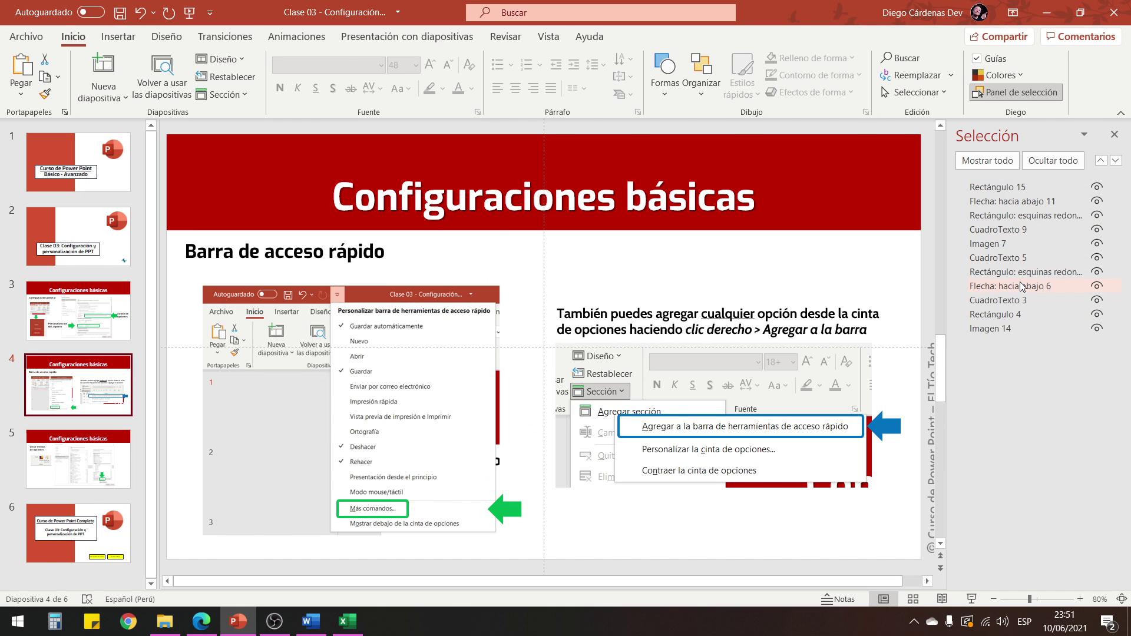
{"action": "left_click", "coordinate": [83, 462]}
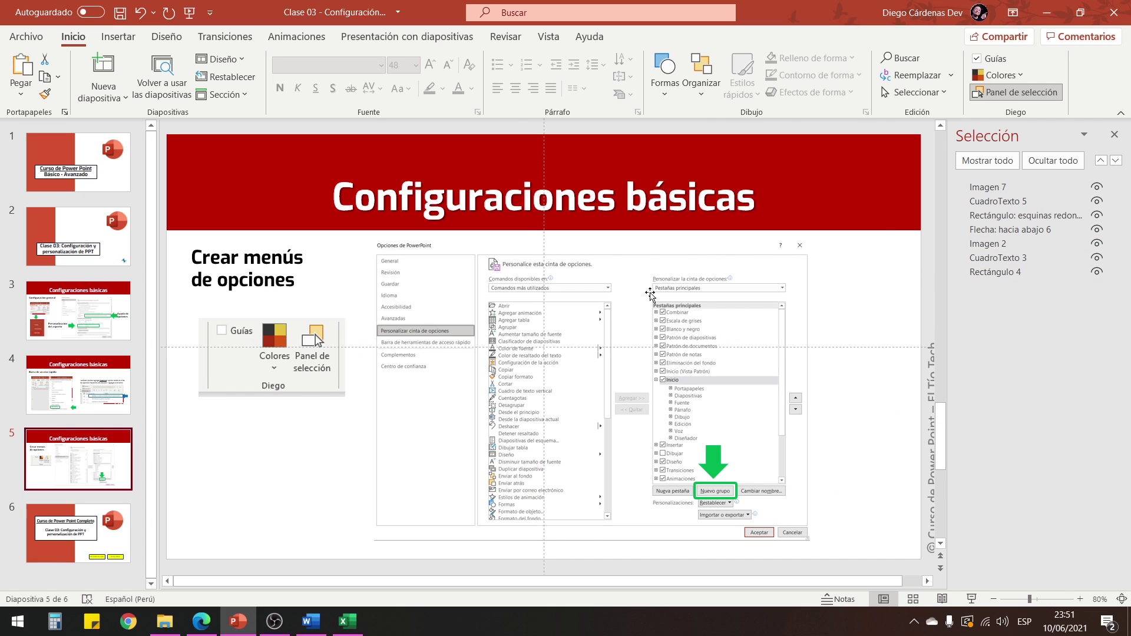
{"action": "left_click", "coordinate": [719, 464]}
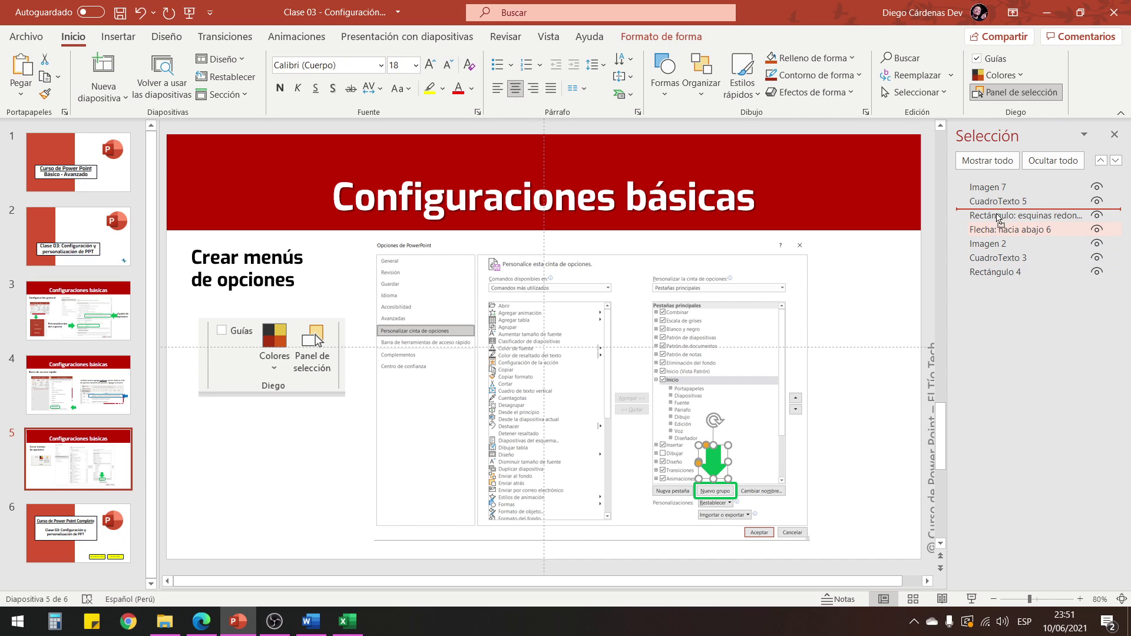
{"action": "mouse_move", "coordinate": [997, 235]}
{"action": "left_mouse_down"}
{"action": "mouse_move", "coordinate": [997, 216]}
{"action": "mouse_move", "coordinate": [1005, 276]}
{"action": "left_mouse_up"}
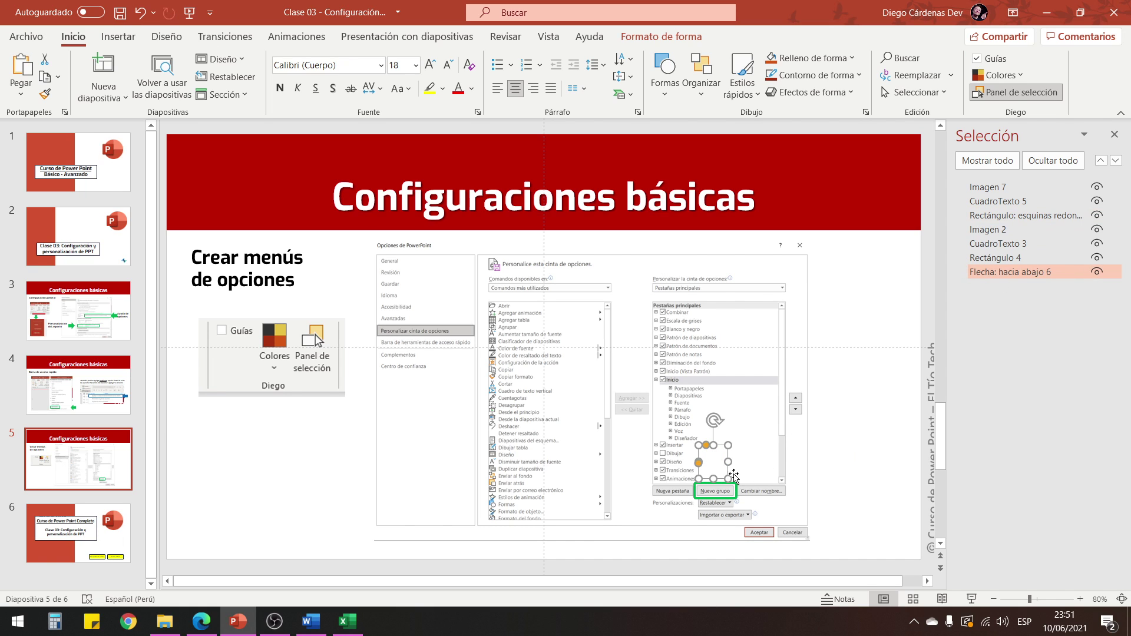
{"action": "left_click_drag", "start_coordinate": [1010, 272], "coordinate": [1001, 229]}
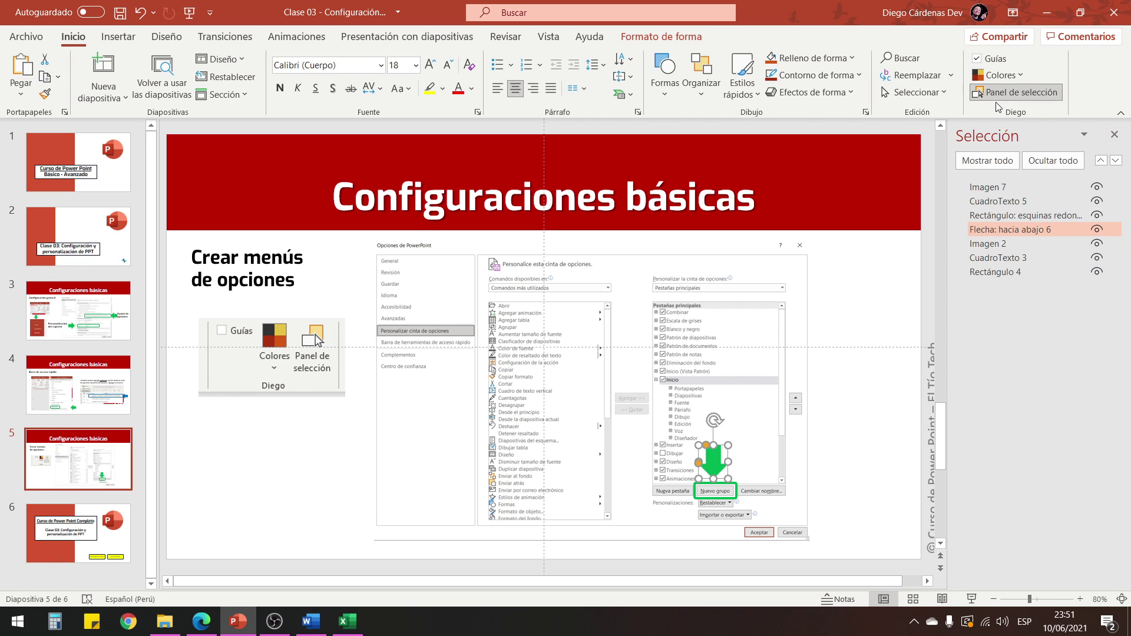
Step: Close the Selección pane and dismiss the arrangement options without changes
{"action": "left_click", "coordinate": [1114, 135]}
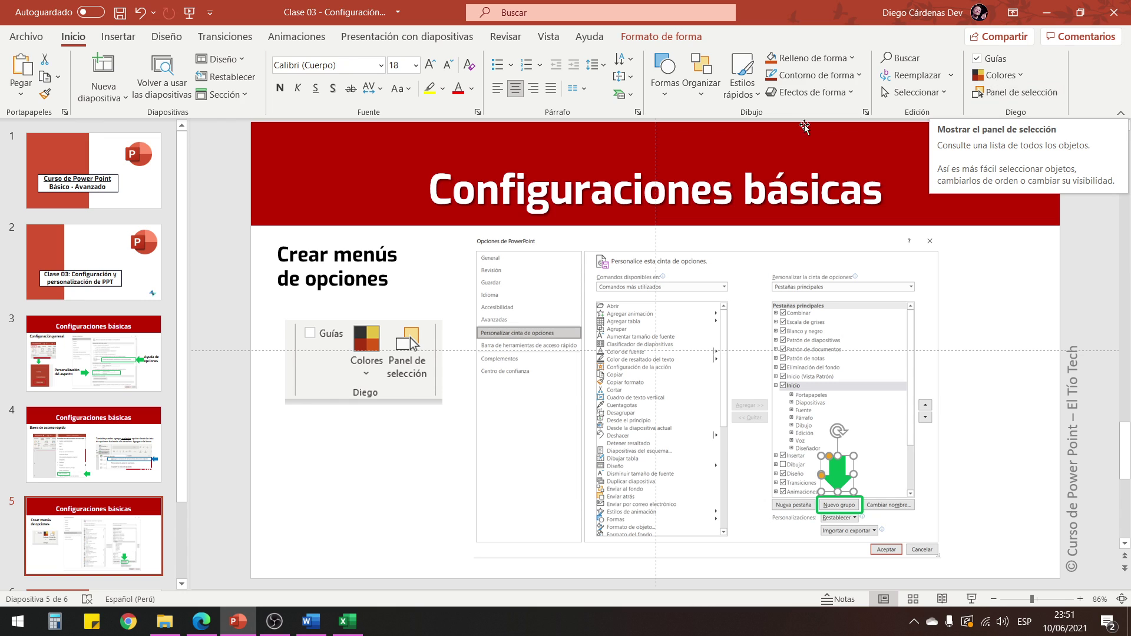
{"action": "left_click", "coordinate": [710, 98]}
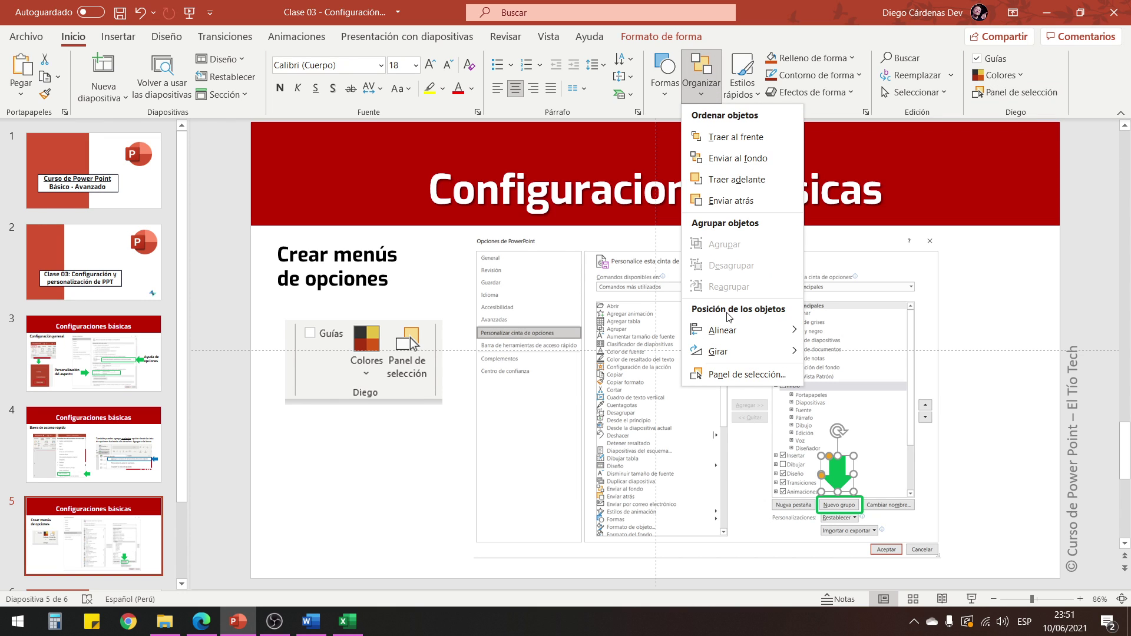
{"action": "left_click", "coordinate": [997, 111]}
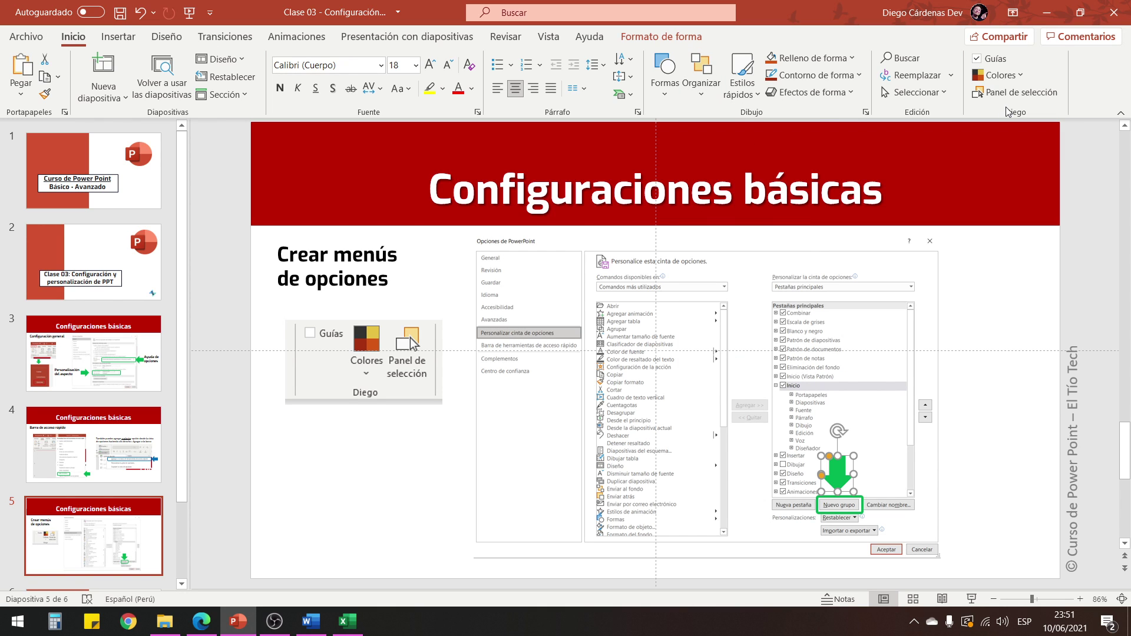
Step: Uncheck Guías, briefly show the Regla and gridlines on Vista, then hide them and return to Inicio
{"action": "left_click", "coordinate": [978, 59]}
{"action": "left_click", "coordinate": [548, 36]}
{"action": "left_click", "coordinate": [373, 59]}
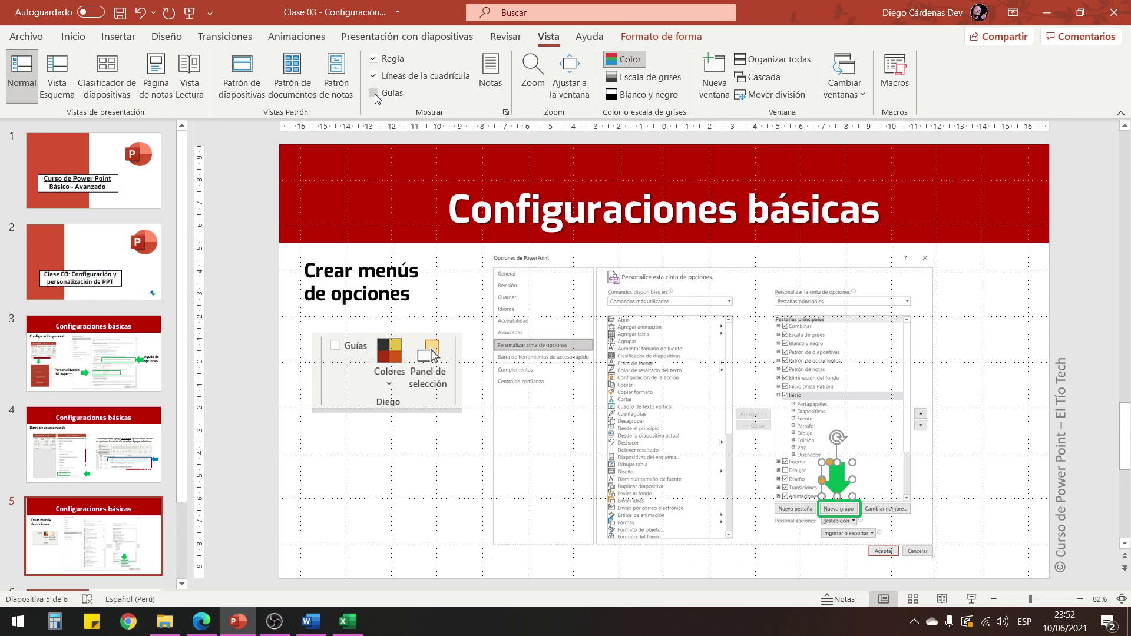
{"action": "left_click", "coordinate": [374, 94]}
{"action": "left_click", "coordinate": [373, 58]}
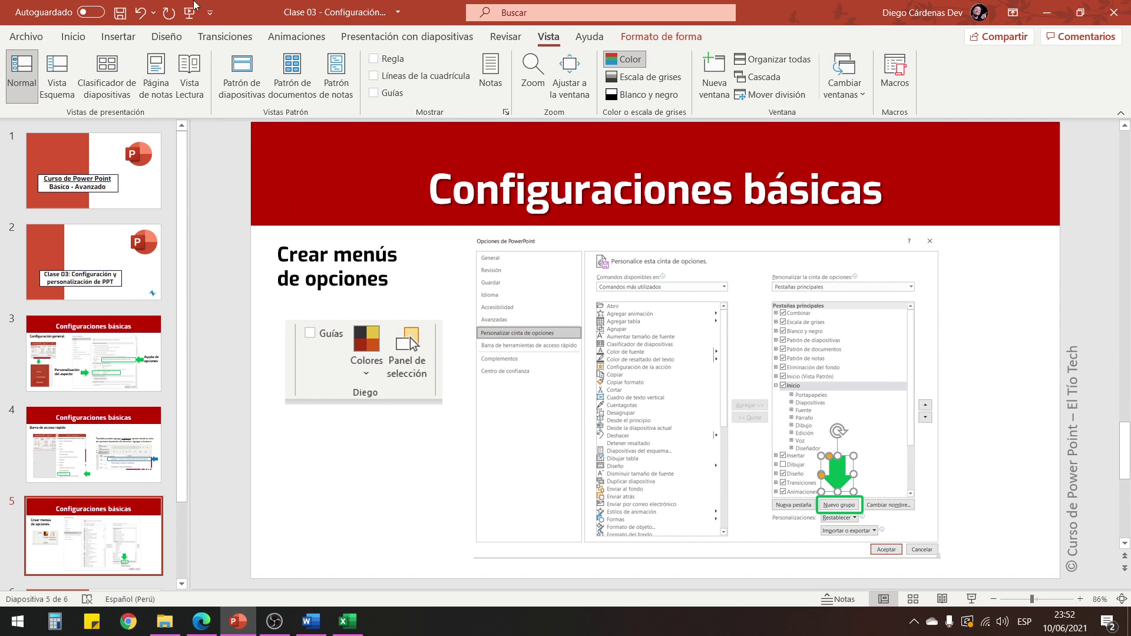
{"action": "left_click", "coordinate": [73, 38]}
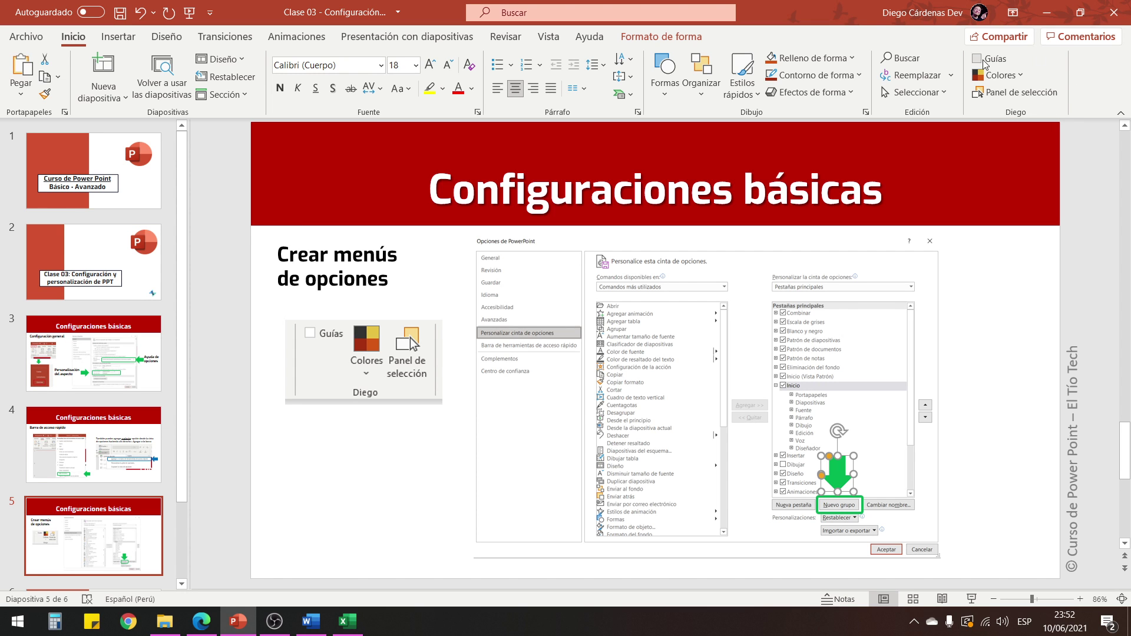
Step: Use Restablecer únicamente la pestaña de cinta seleccionada on Inicio to drop the Diego group
{"action": "right_click", "coordinate": [1081, 87]}
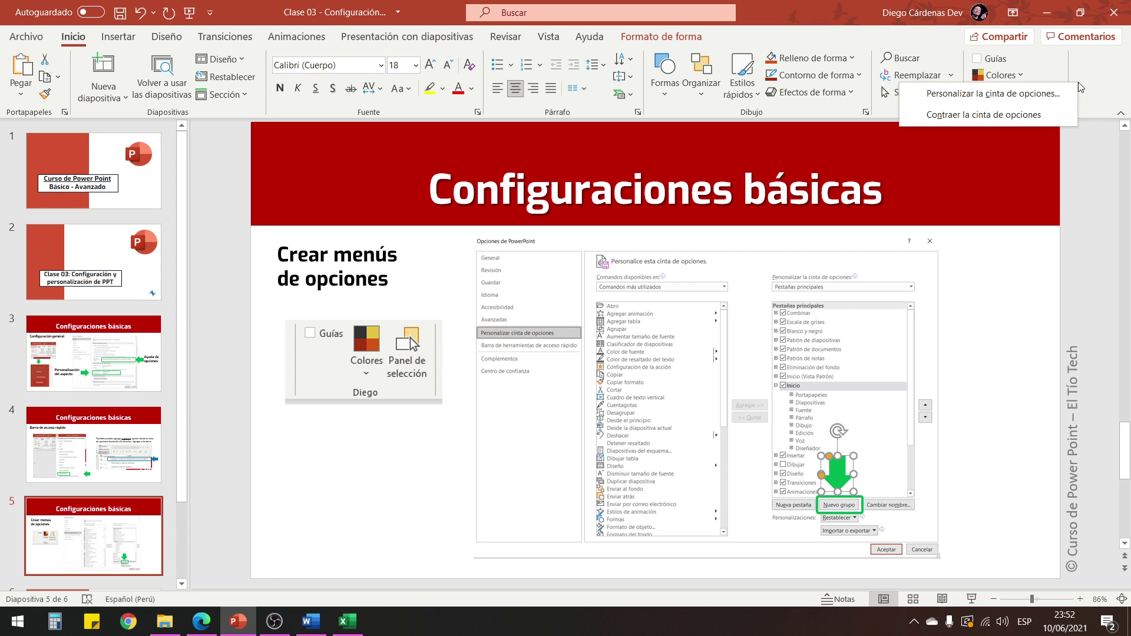
{"action": "left_click", "coordinate": [1046, 96]}
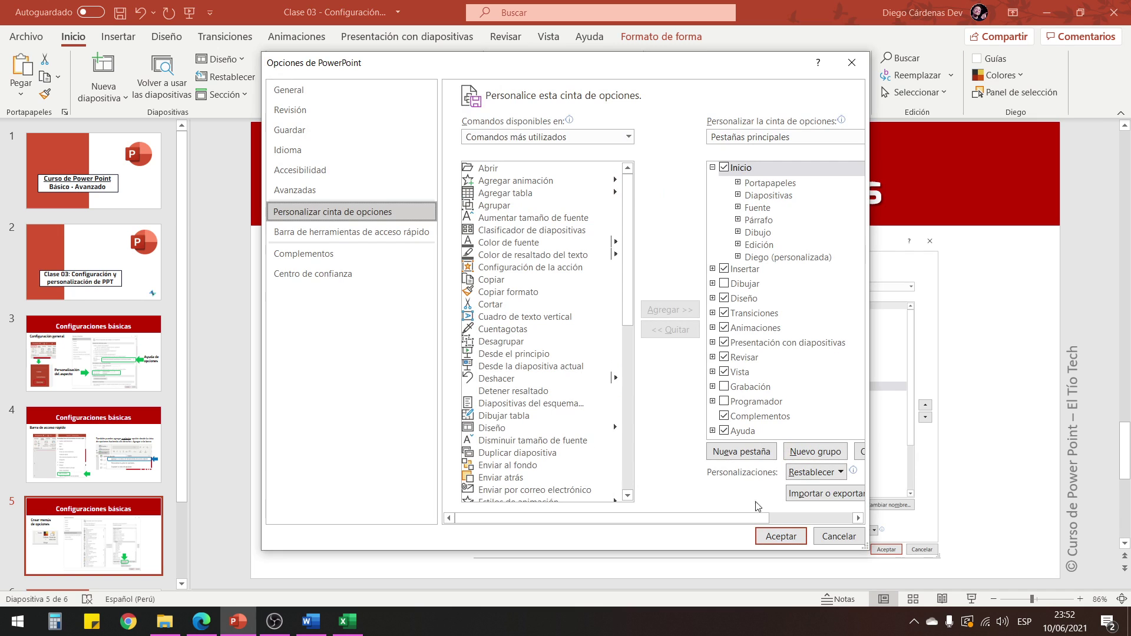
{"action": "left_click_drag", "start_coordinate": [728, 518], "coordinate": [794, 518]}
{"action": "left_click", "coordinate": [726, 472]}
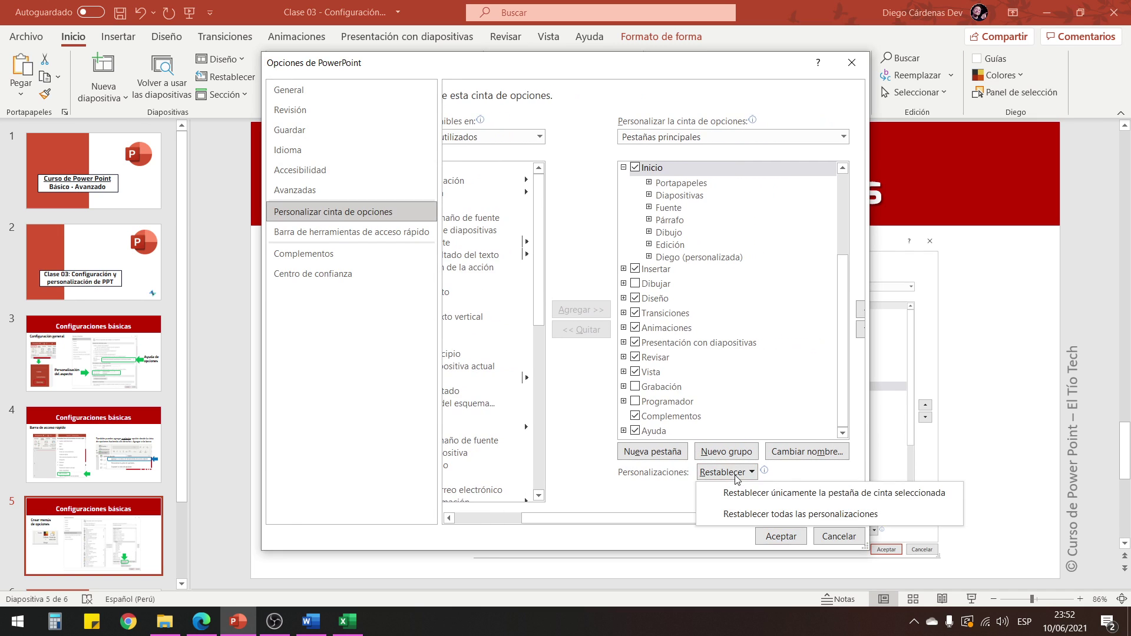
{"action": "left_click", "coordinate": [802, 500]}
{"action": "left_click", "coordinate": [778, 536]}
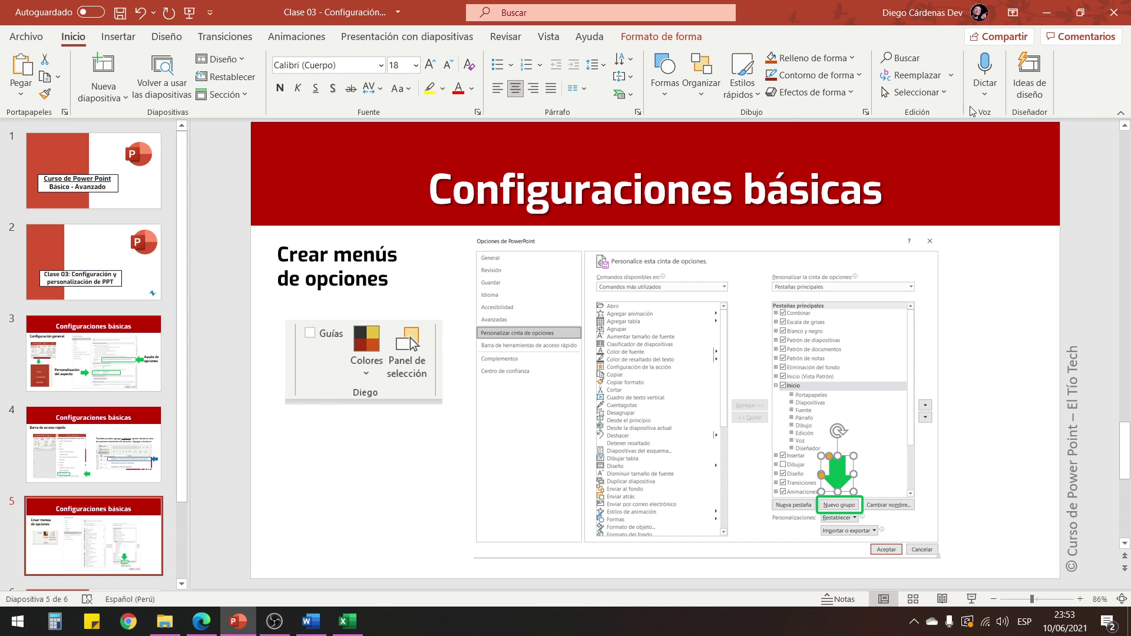
Step: Open Personalizar la cinta de opciones from the ribbon's right-click menu and widen the window
{"action": "left_click", "coordinate": [167, 36]}
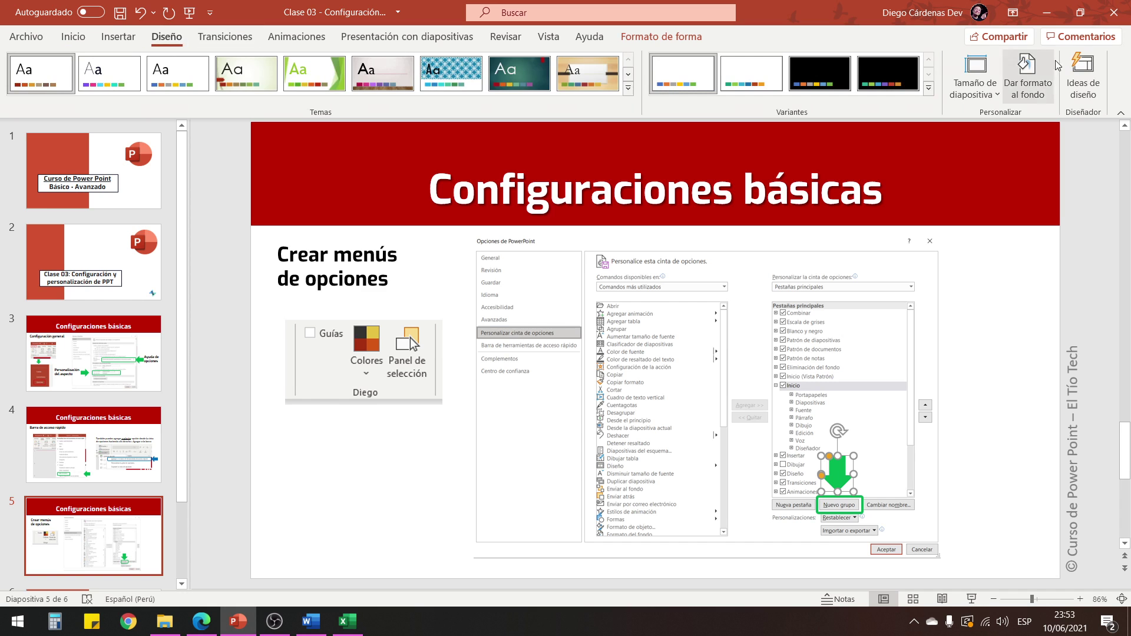
{"action": "left_click", "coordinate": [73, 37]}
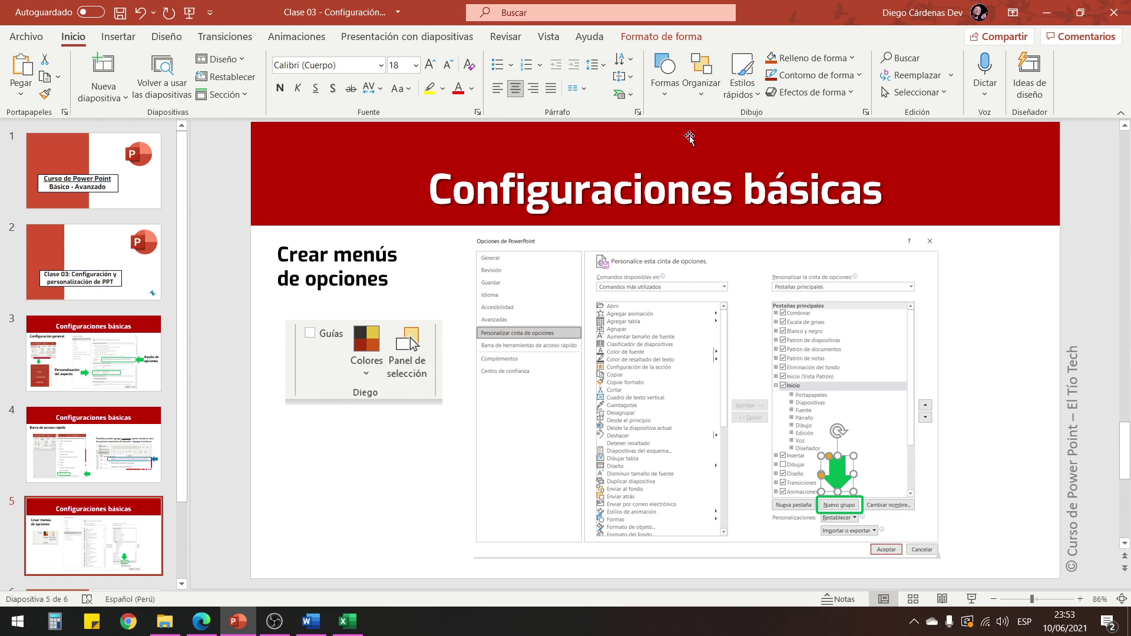
{"action": "right_click", "coordinate": [434, 111]}
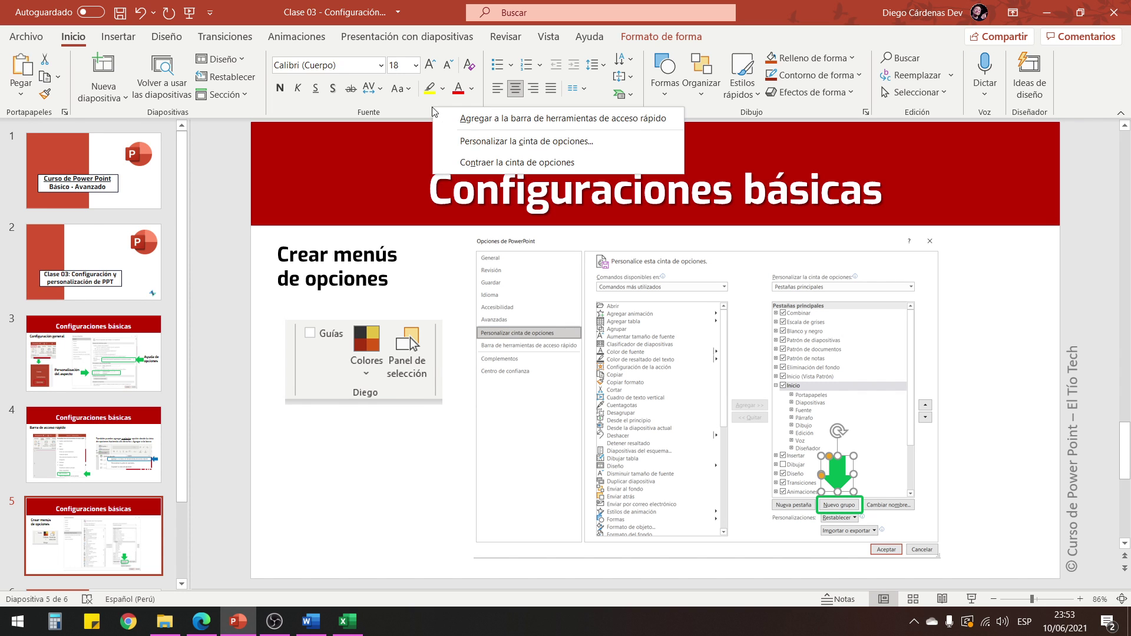
{"action": "left_click", "coordinate": [487, 142]}
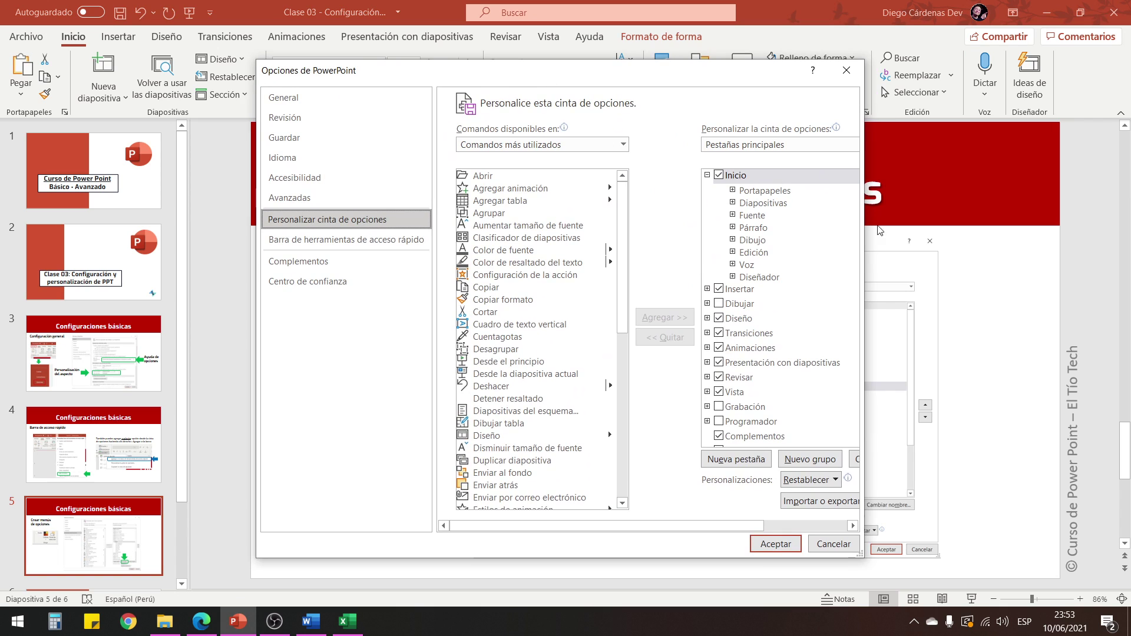
{"action": "left_click_drag", "start_coordinate": [866, 255], "coordinate": [945, 255]}
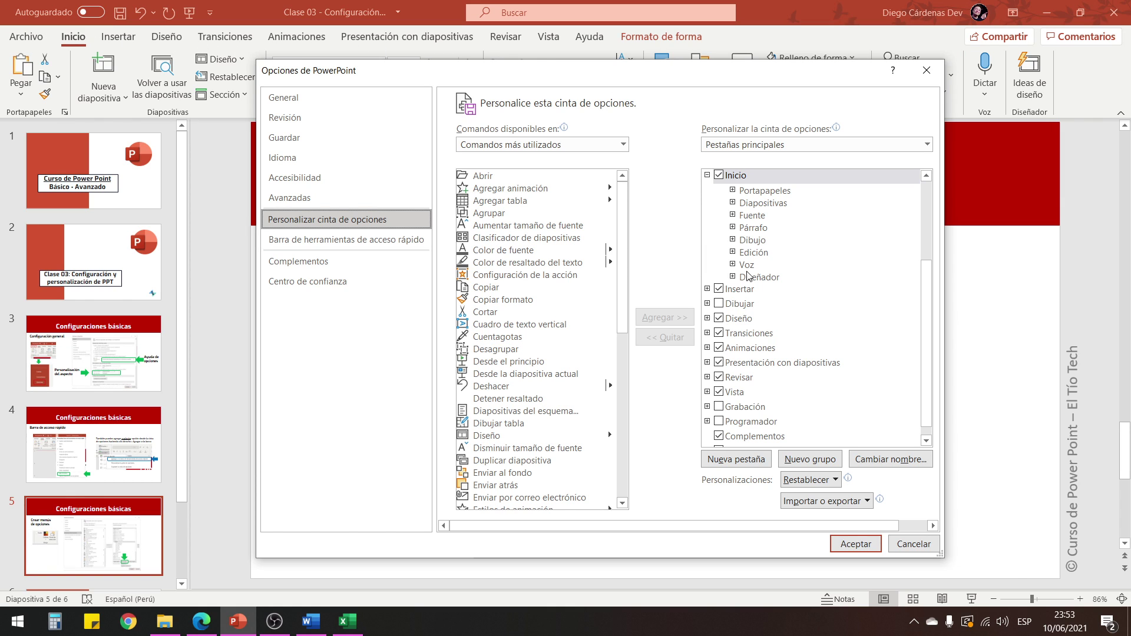
Step: Remove the Voz and Diseñador groups from Inicio and apply with Aceptar
{"action": "left_click", "coordinate": [760, 265]}
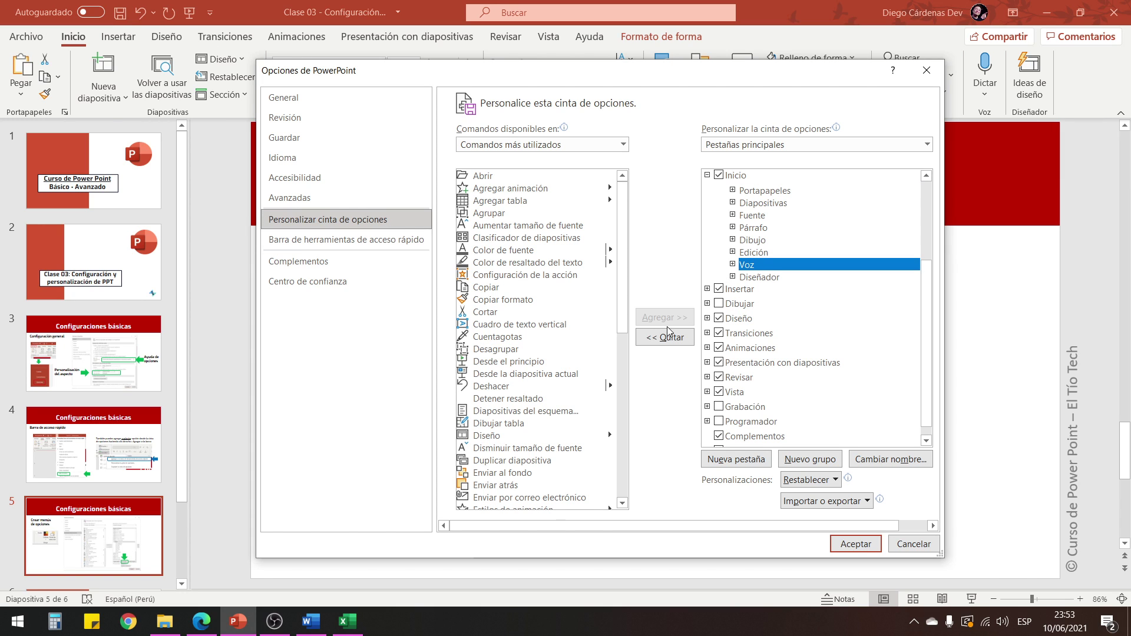
{"action": "left_click", "coordinate": [660, 341]}
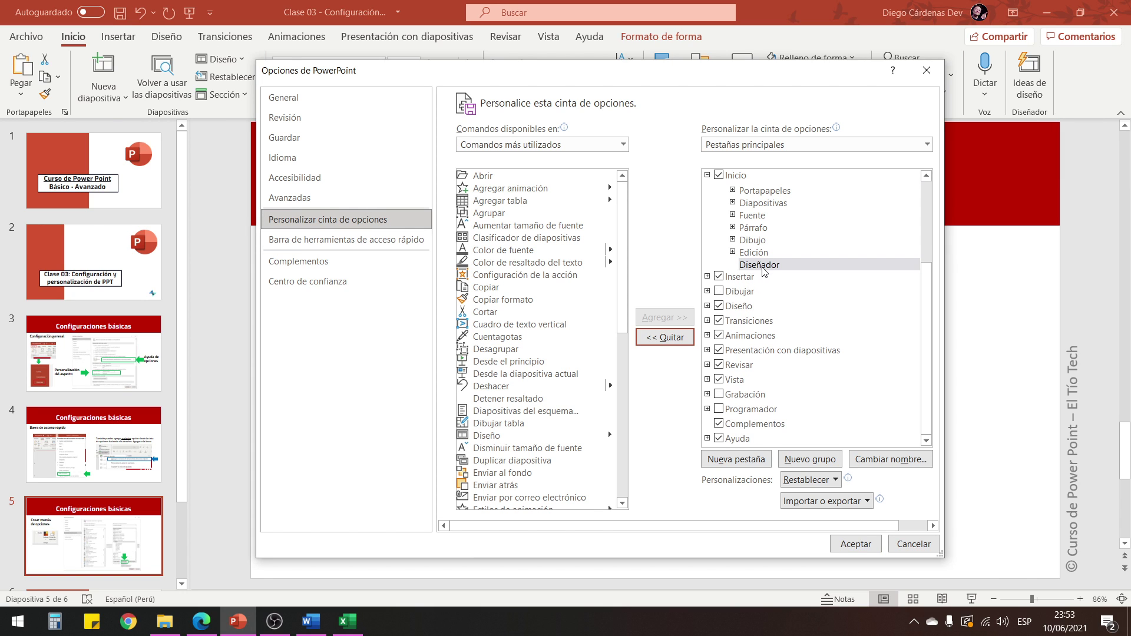
{"action": "left_click", "coordinate": [669, 341]}
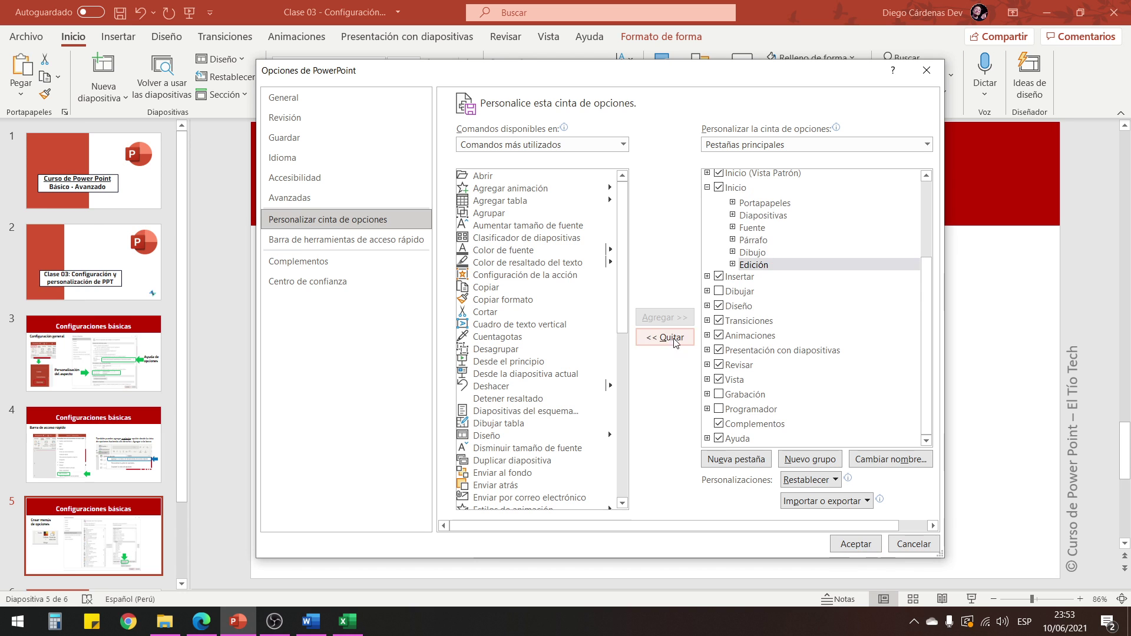
{"action": "left_click", "coordinate": [856, 554]}
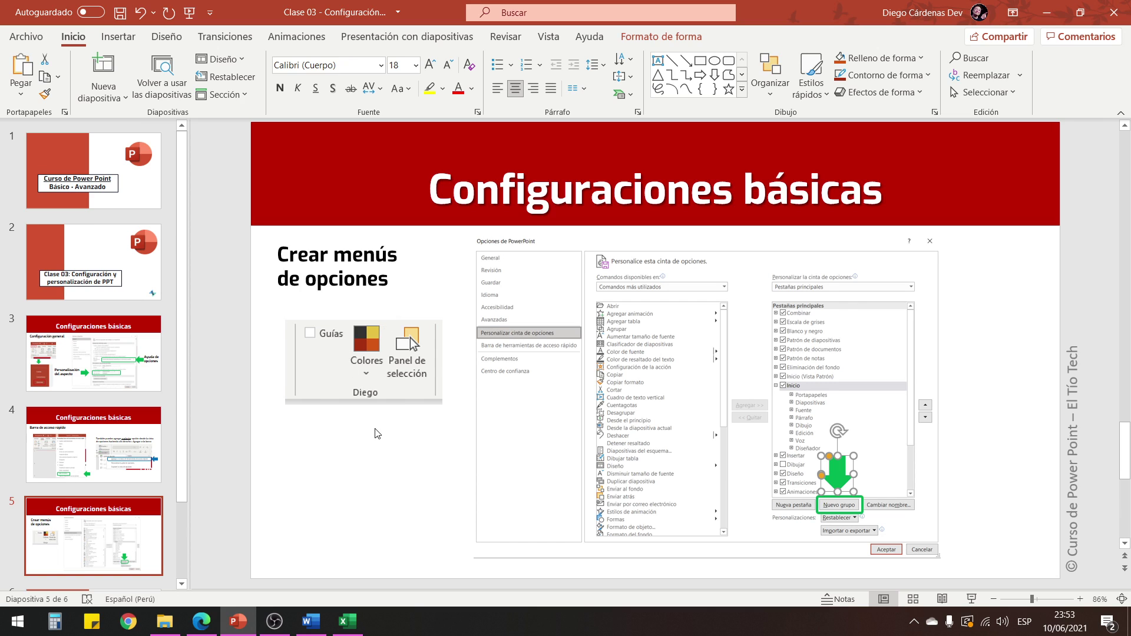
Step: Open Personalizar la cinta de opciones from the ribbon menu, select Inicio, and widen the dialog
{"action": "right_click", "coordinate": [1060, 81]}
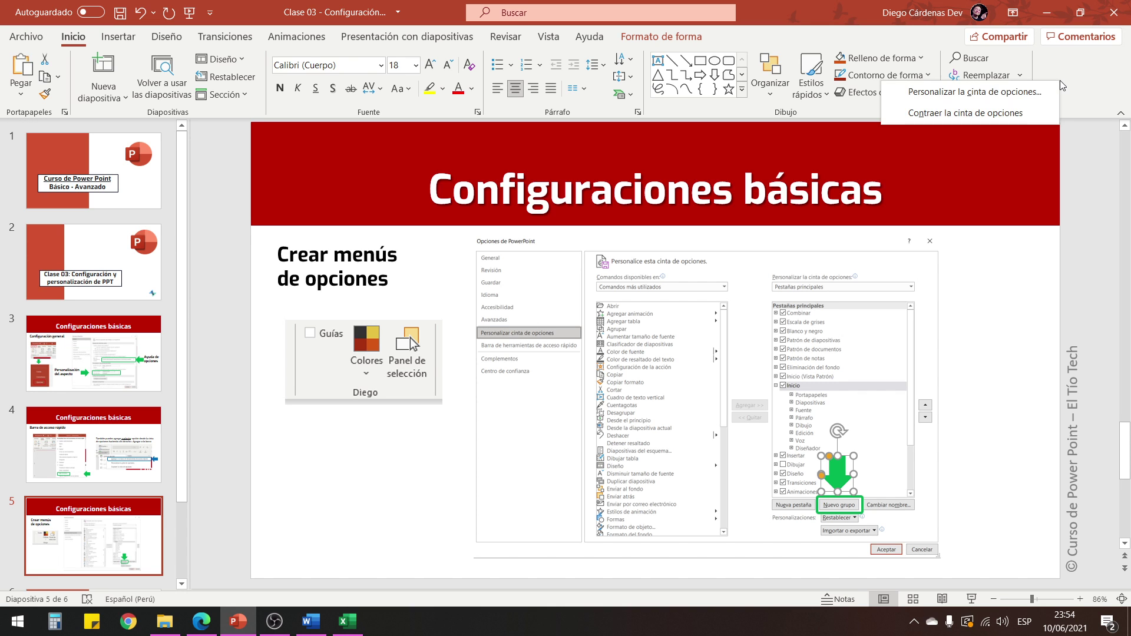
{"action": "left_click", "coordinate": [1024, 94]}
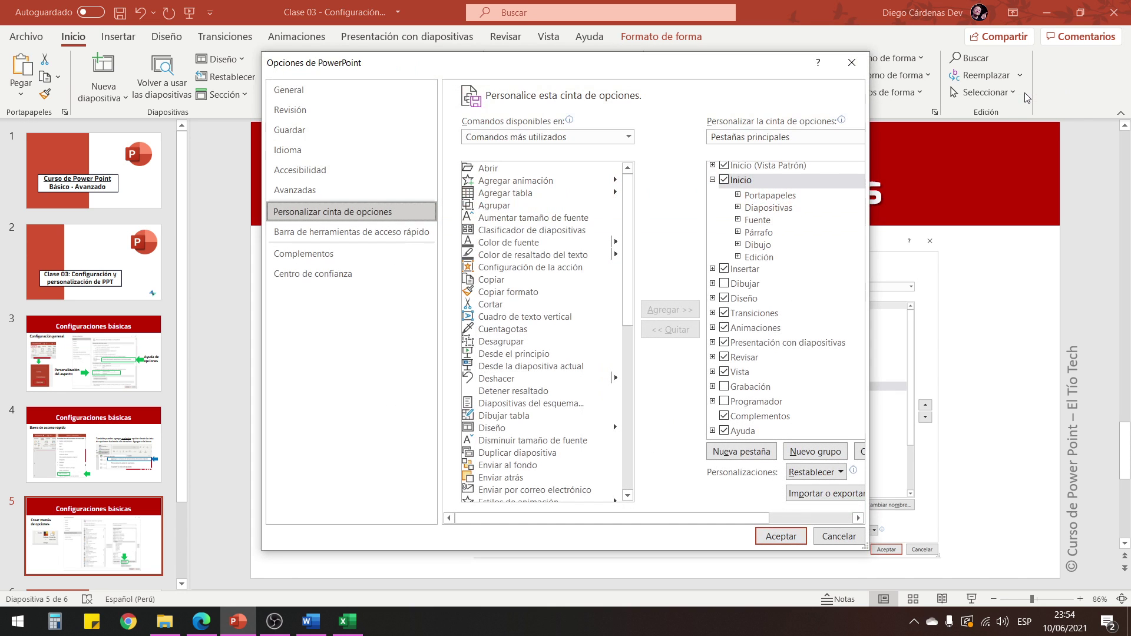
{"action": "left_click", "coordinate": [741, 181]}
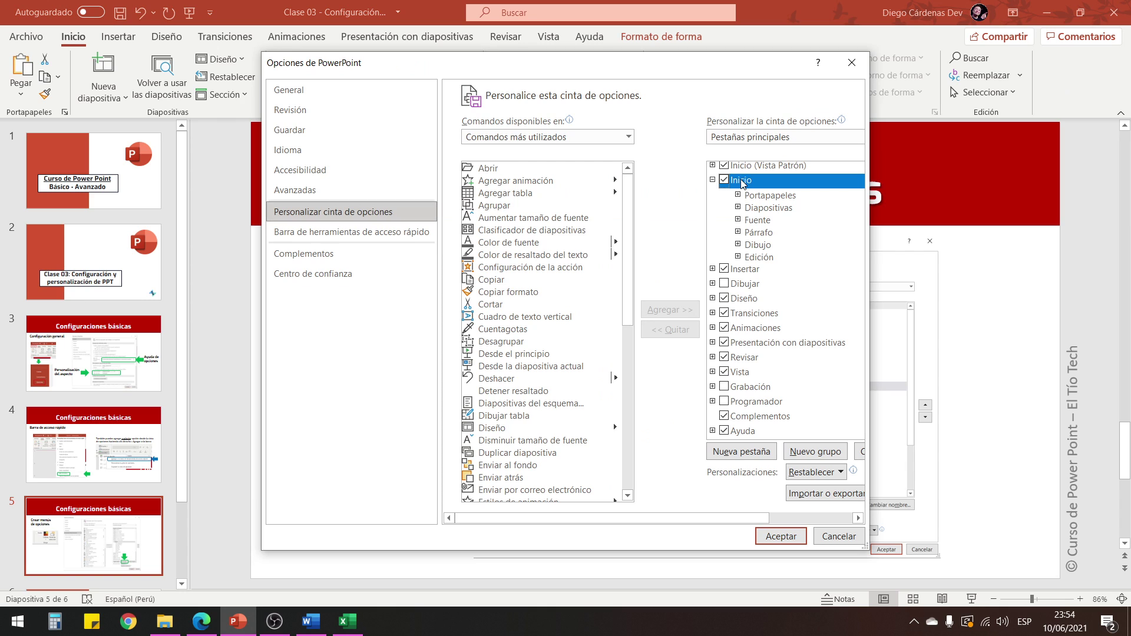
{"action": "left_click_drag", "start_coordinate": [870, 254], "coordinate": [977, 253]}
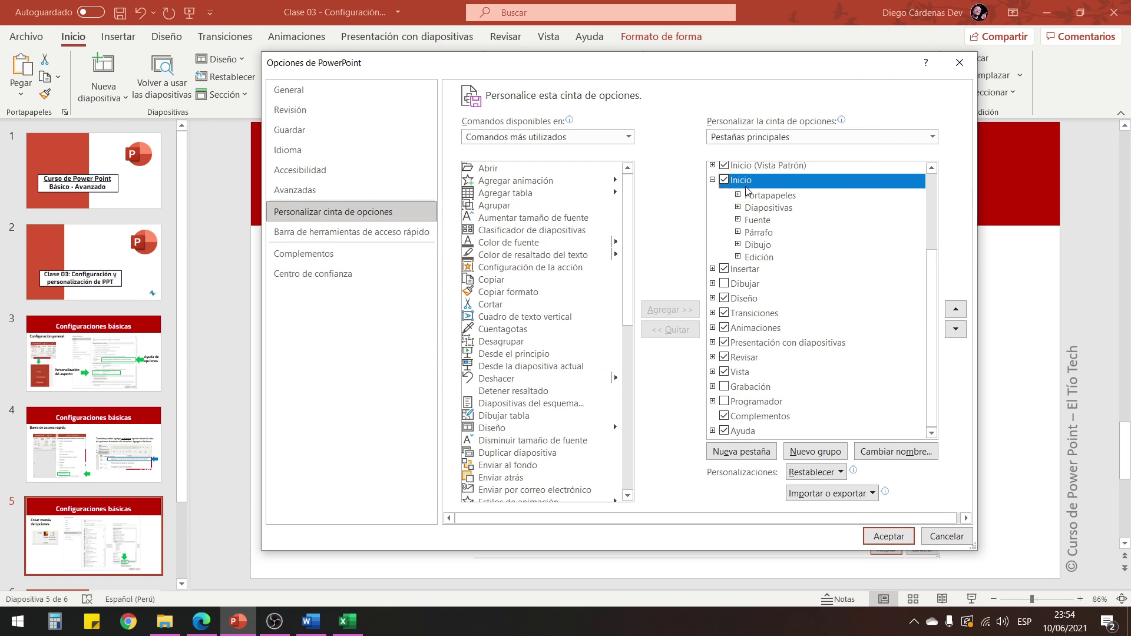
Step: Add a new group to Inicio, rename it with the user's first name plus a symbol, and select it
{"action": "left_click", "coordinate": [816, 452]}
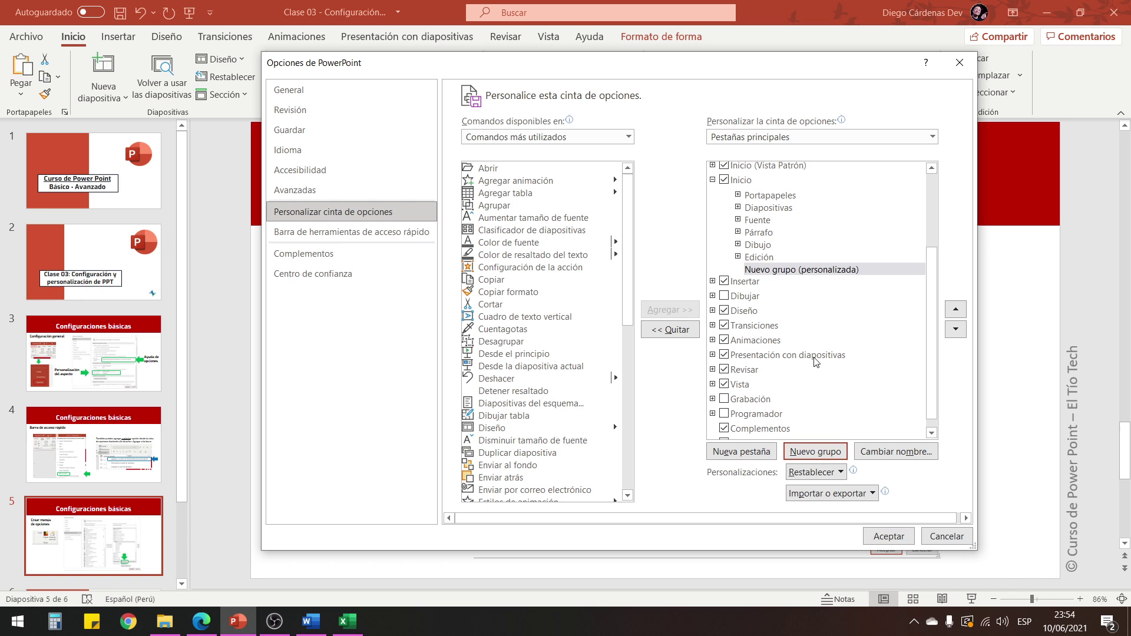
{"action": "left_click", "coordinate": [802, 271]}
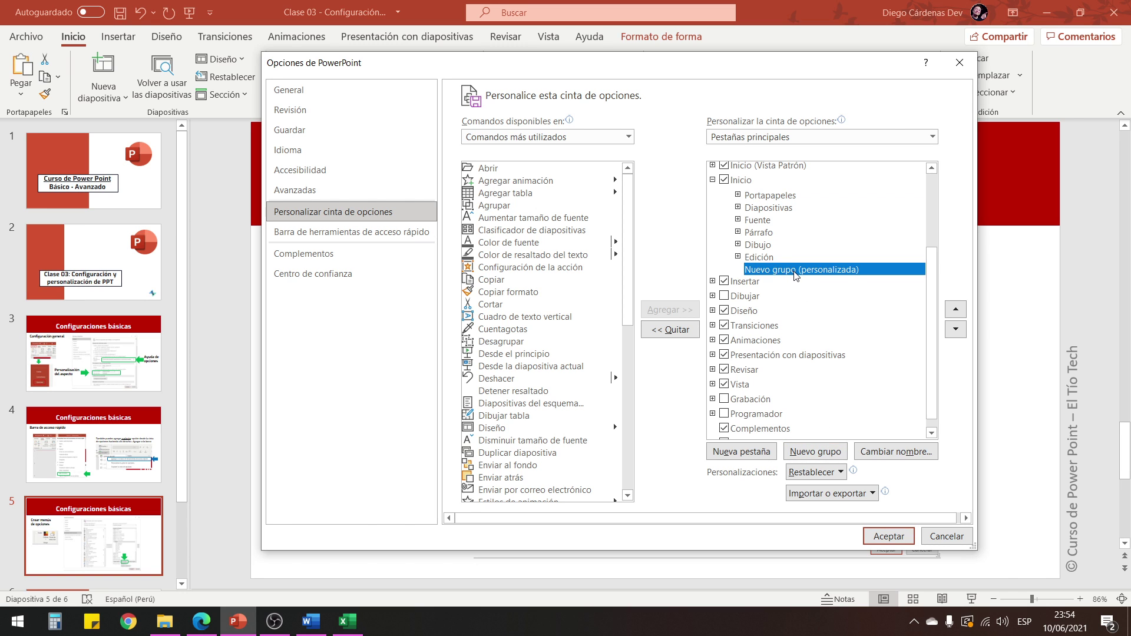
{"action": "left_click", "coordinate": [895, 452]}
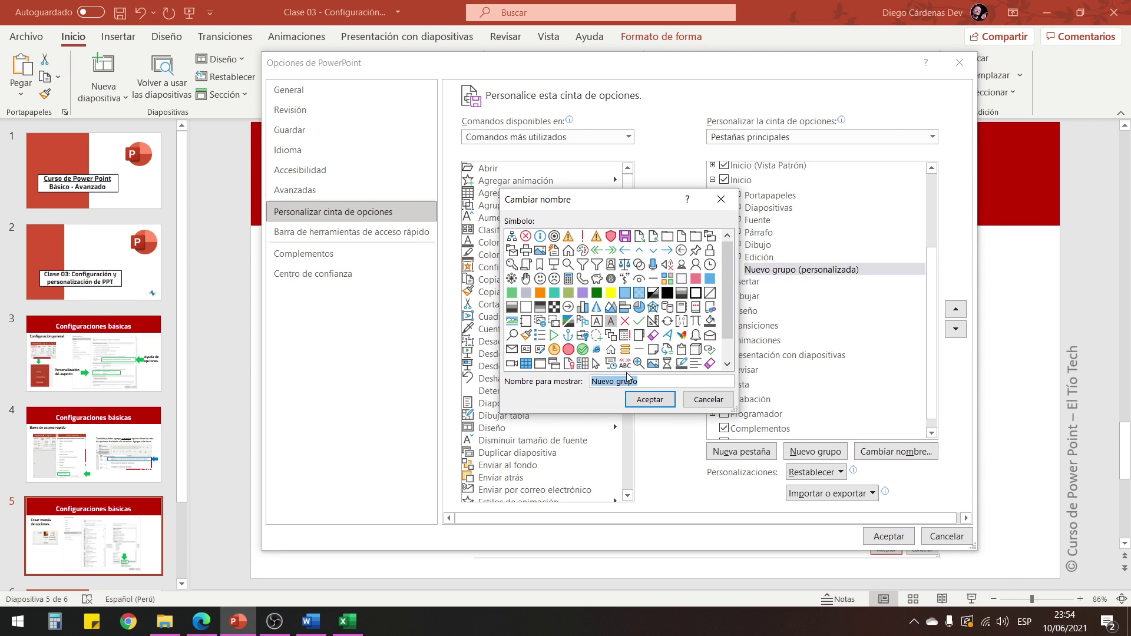
{"action": "type", "text": "Diego"}
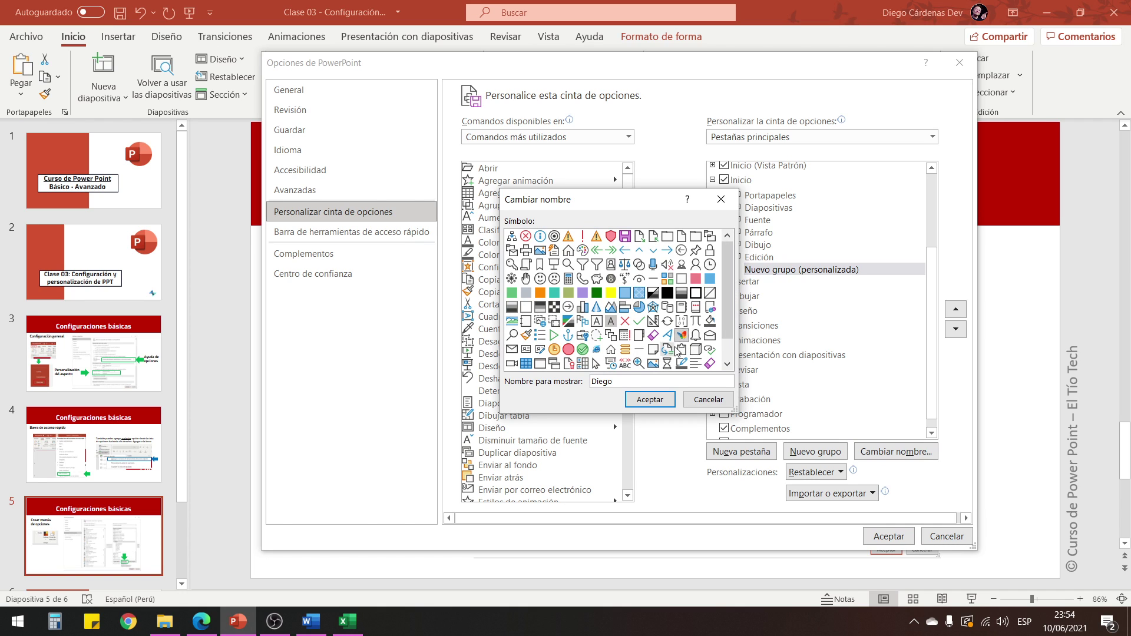
{"action": "left_click", "coordinate": [682, 338]}
{"action": "left_click", "coordinate": [649, 404]}
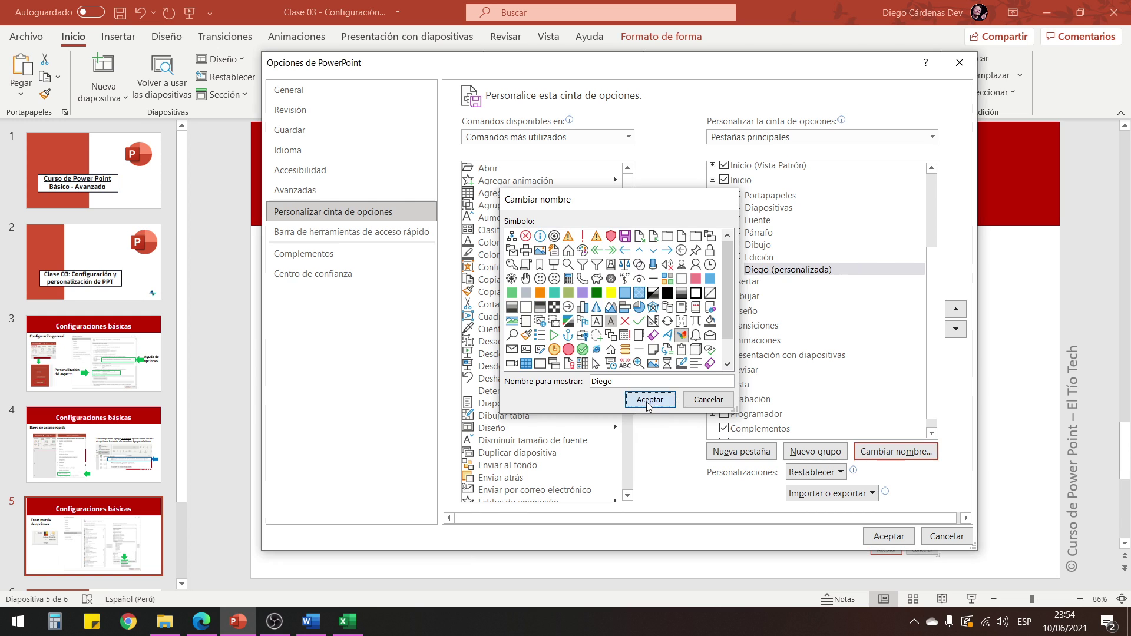
{"action": "left_click", "coordinate": [756, 272]}
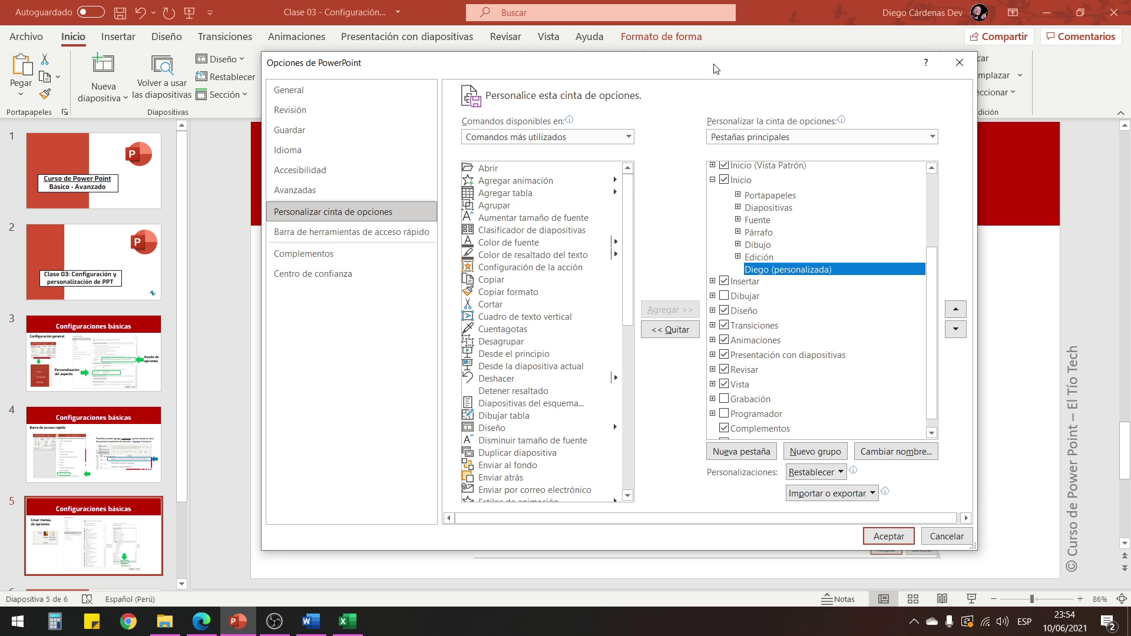
Step: Reposition the options window and set 'Comandos disponibles en' to Todos los comandos
{"action": "mouse_move", "coordinate": [704, 66]}
{"action": "left_mouse_down"}
{"action": "mouse_move", "coordinate": [769, 112]}
{"action": "mouse_move", "coordinate": [876, 96]}
{"action": "left_mouse_up"}
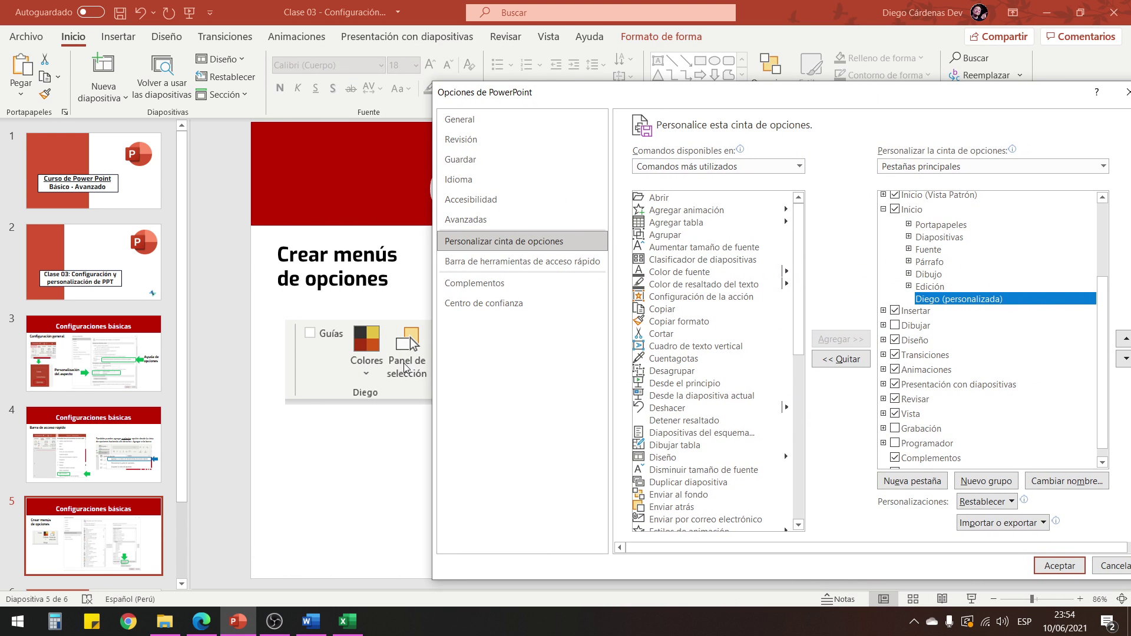
{"action": "left_click_drag", "start_coordinate": [675, 97], "coordinate": [635, 80]}
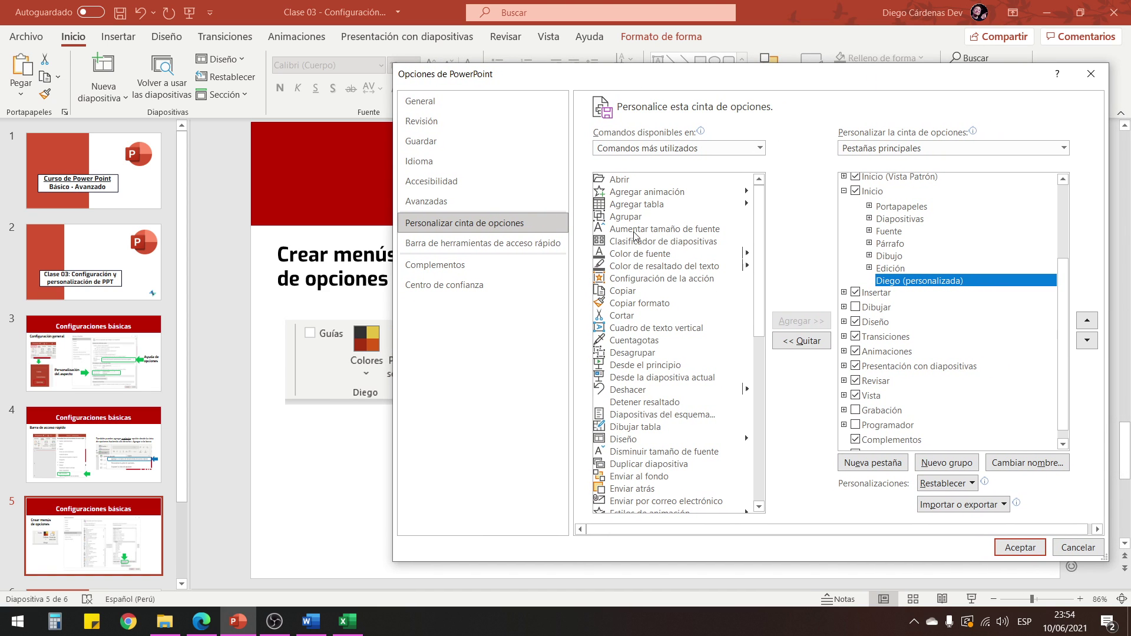
{"action": "left_click", "coordinate": [672, 150]}
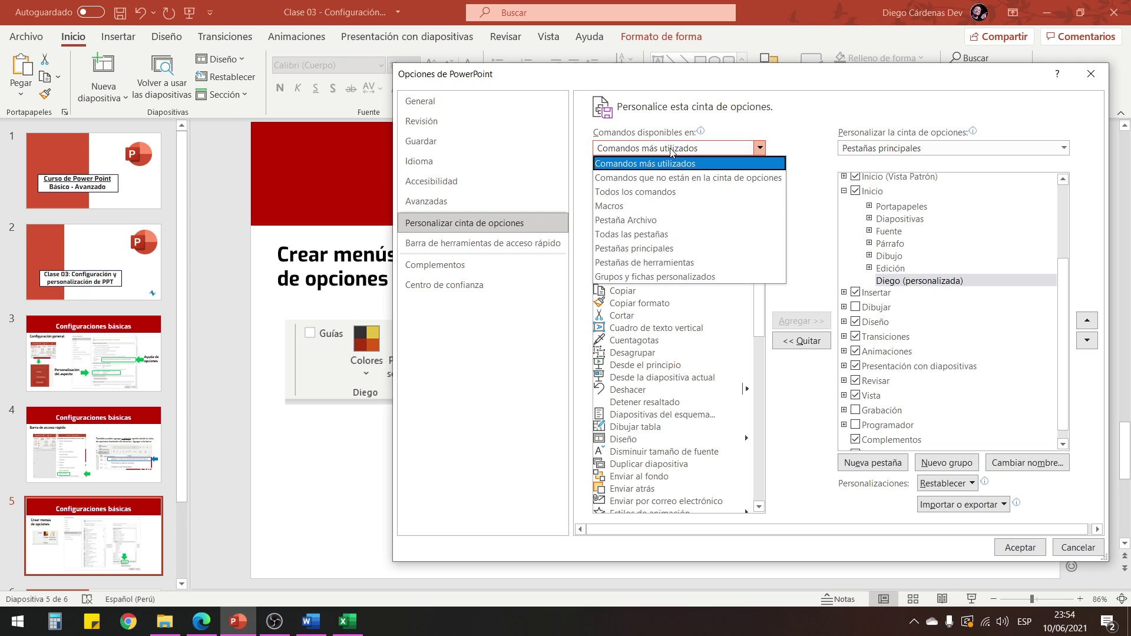
{"action": "left_click", "coordinate": [656, 192]}
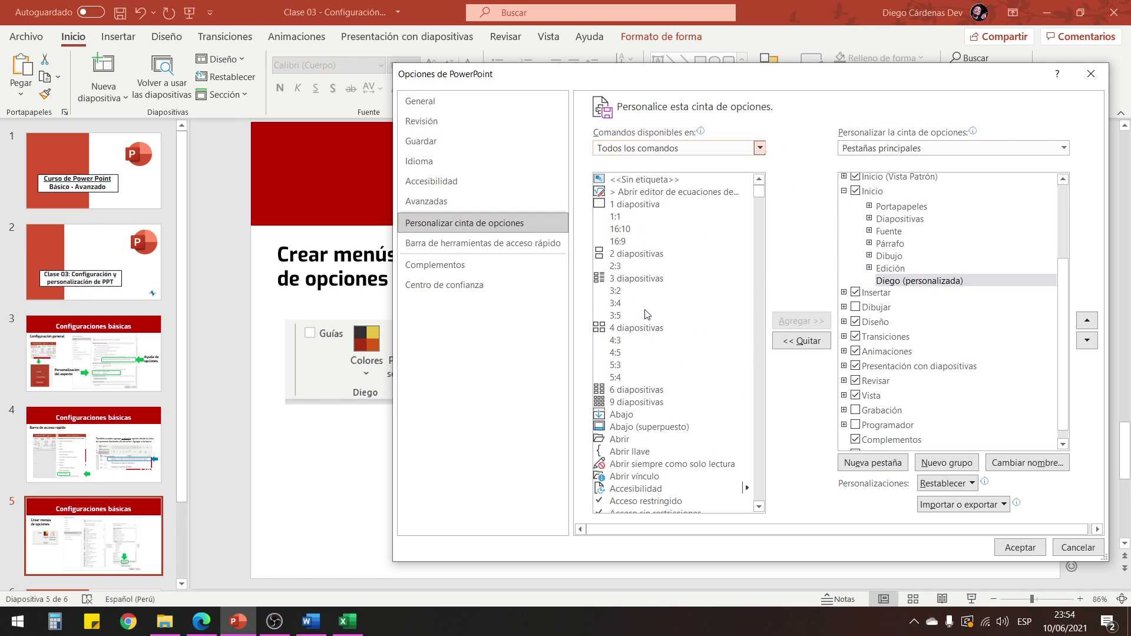
Step: Find Guías in the full command list and add it to the custom group
{"action": "left_click", "coordinate": [647, 267]}
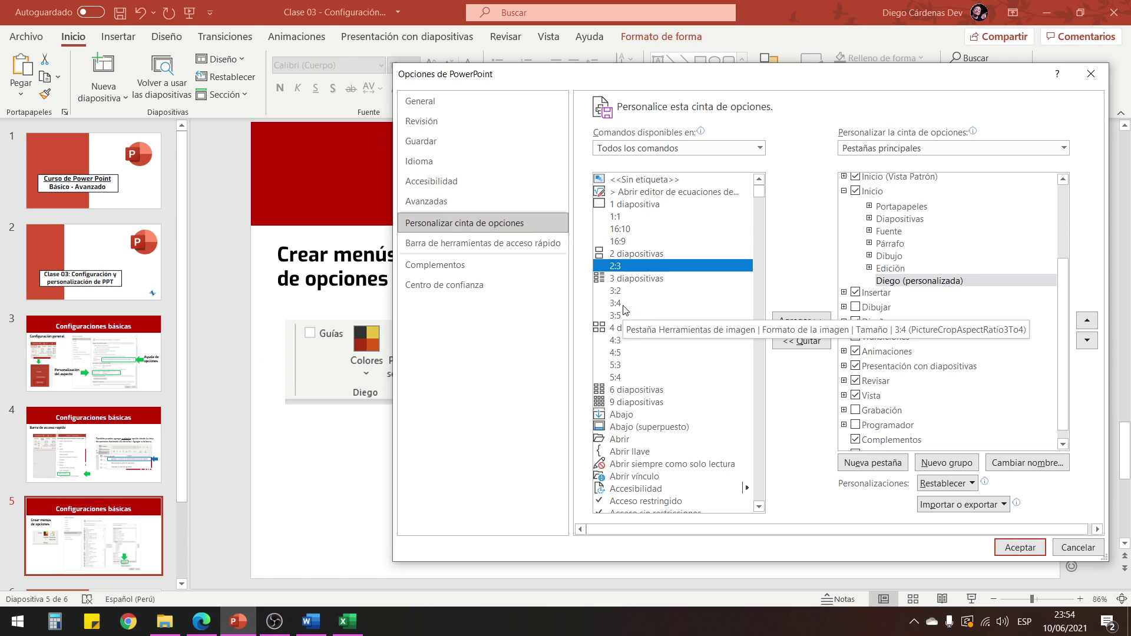
{"action": "key", "text": "g"}
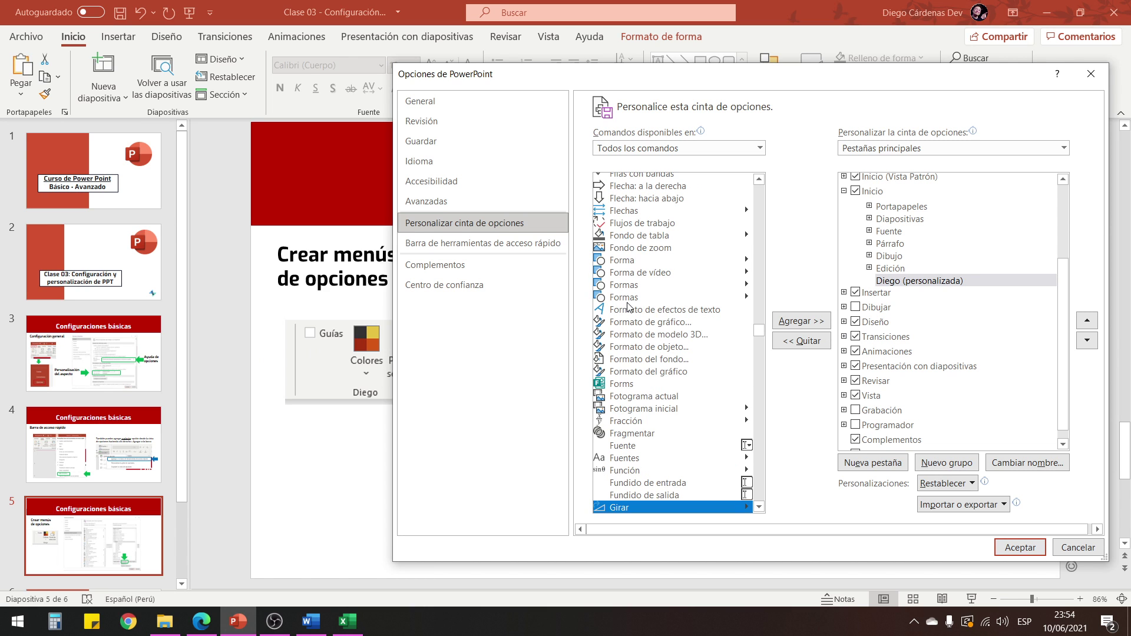
{"action": "scroll", "coordinate": [629, 306], "scroll_direction": "down", "scroll_amount": 1}
{"action": "left_click_drag", "start_coordinate": [760, 337], "coordinate": [762, 341]}
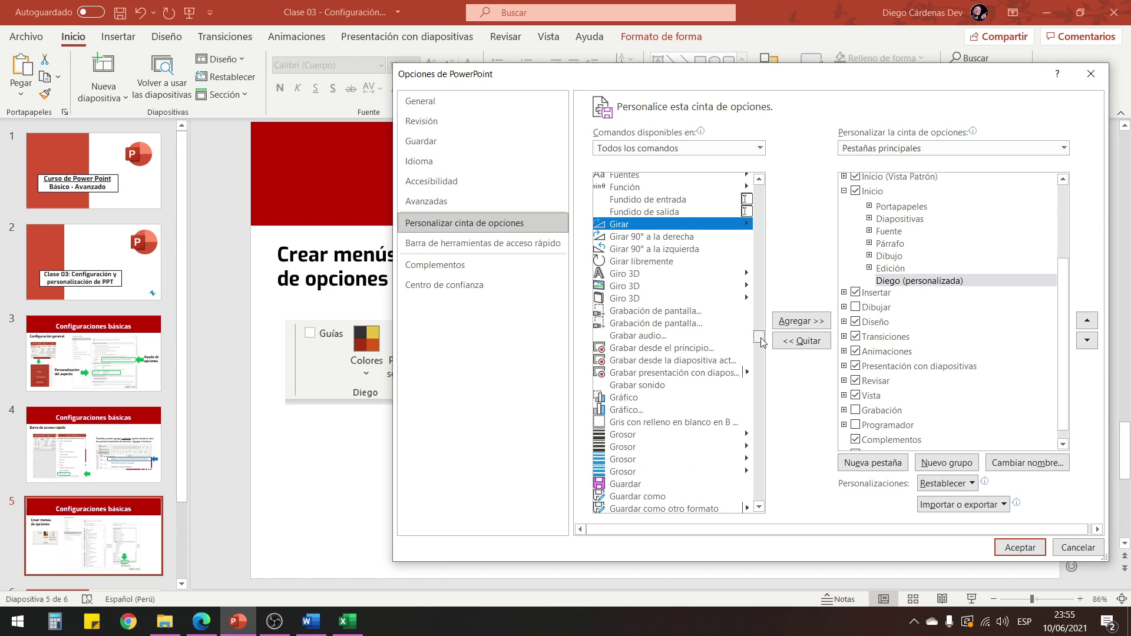
{"action": "scroll", "coordinate": [633, 253], "scroll_direction": "down", "scroll_amount": 1}
{"action": "scroll", "coordinate": [636, 276], "scroll_direction": "down", "scroll_amount": 1}
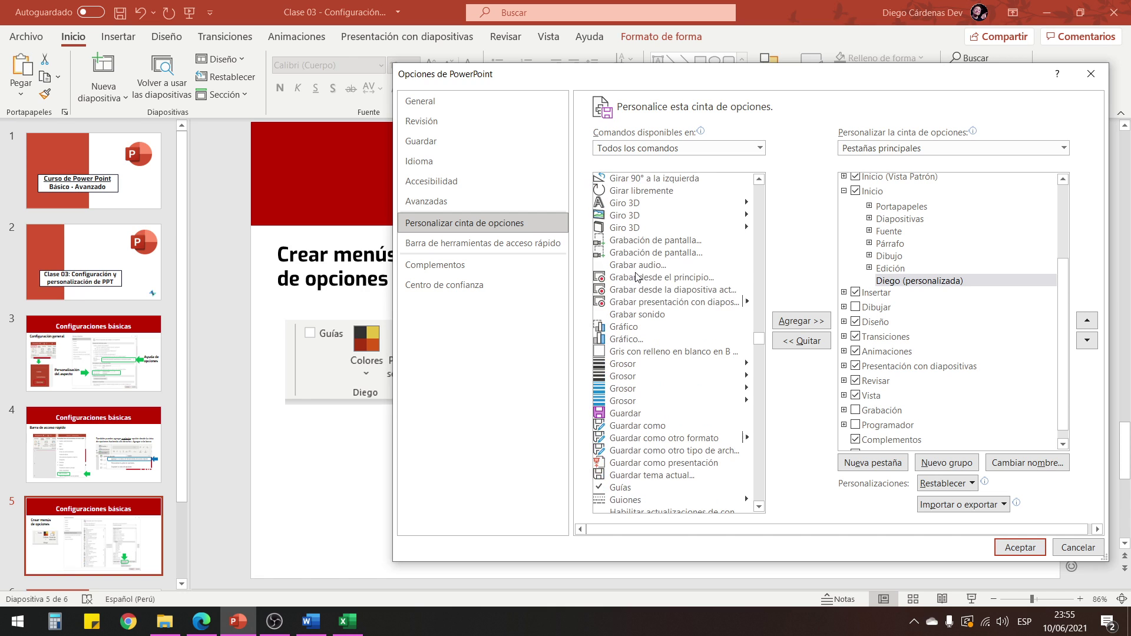
{"action": "scroll", "coordinate": [641, 318], "scroll_direction": "down", "scroll_amount": 1}
{"action": "scroll", "coordinate": [644, 353], "scroll_direction": "down", "scroll_amount": 1}
{"action": "left_click", "coordinate": [620, 418]}
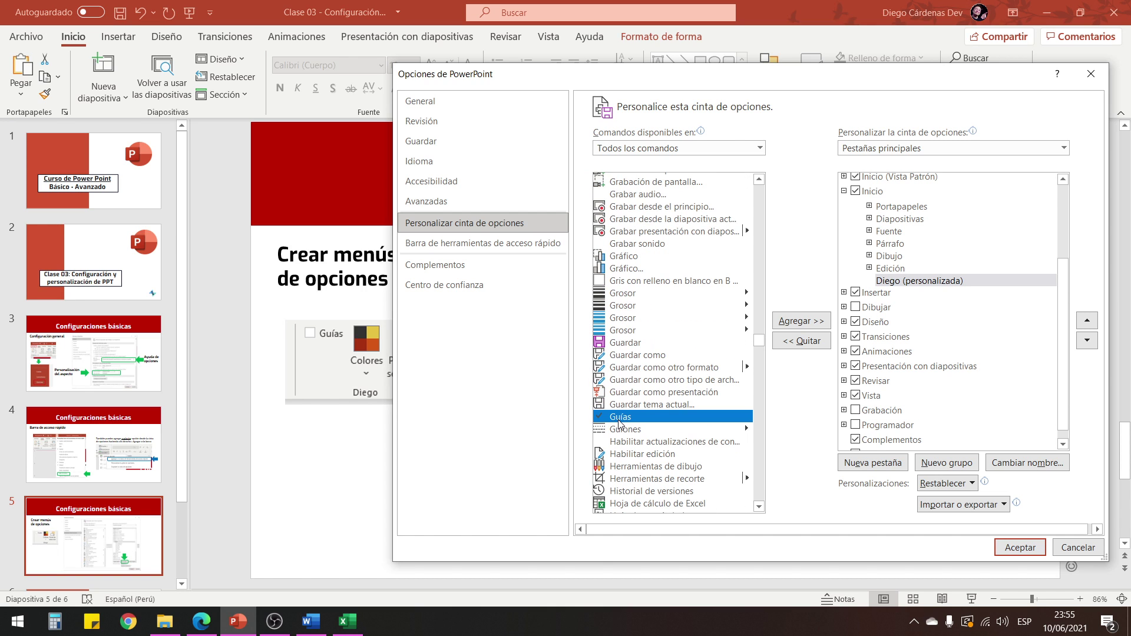
{"action": "left_click", "coordinate": [802, 321]}
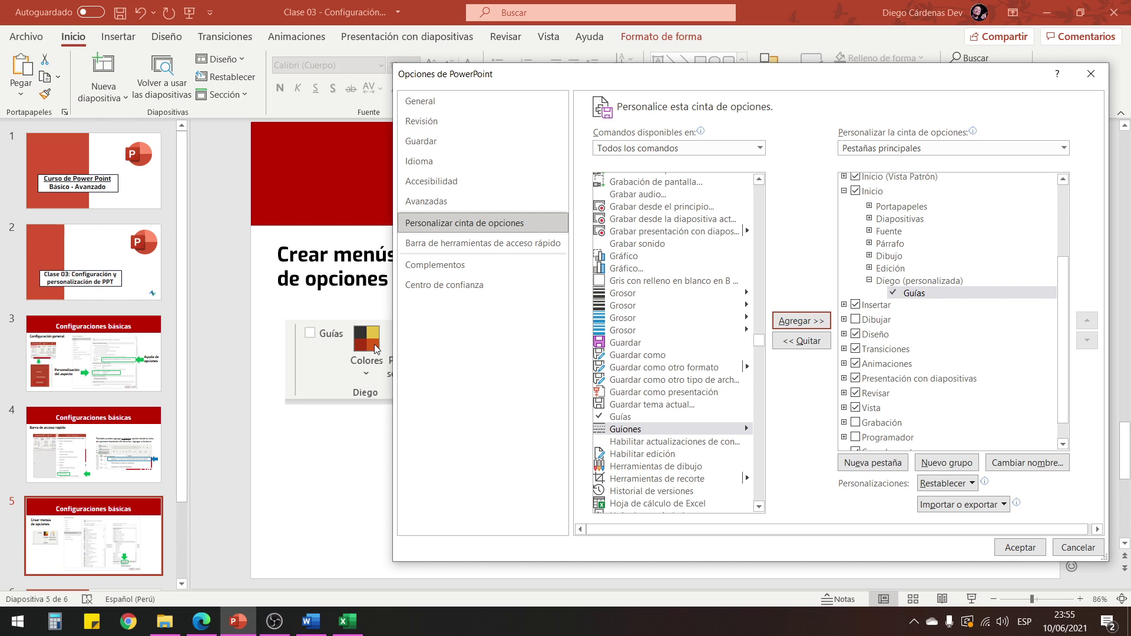
Step: Find Colores in the command list and add it to the custom group
{"action": "left_click", "coordinate": [672, 220]}
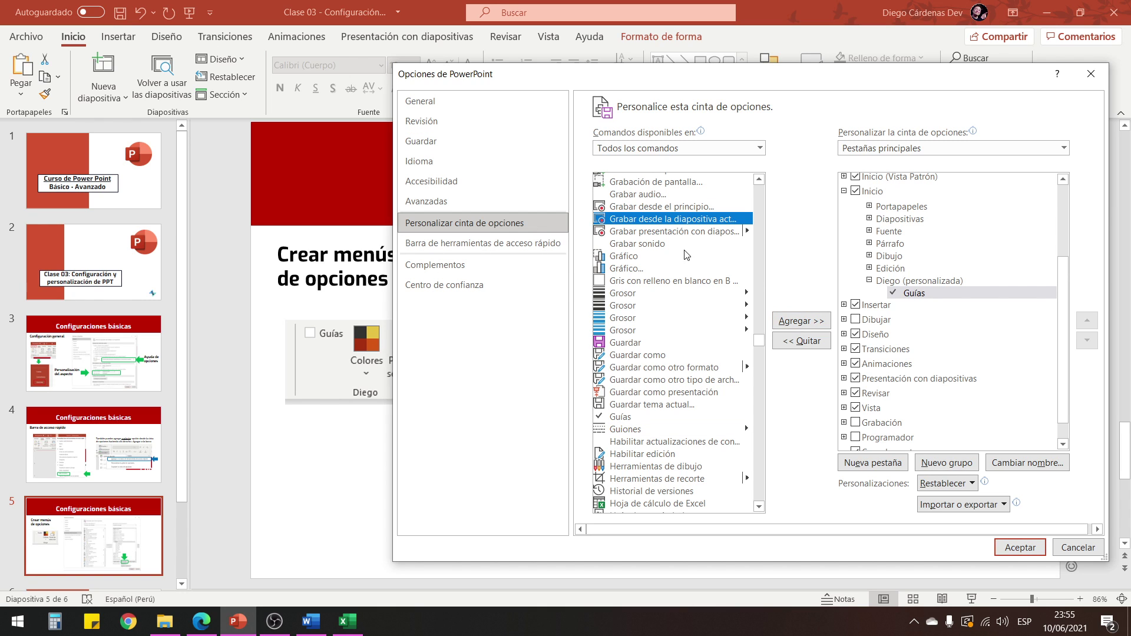
{"action": "key", "text": "c"}
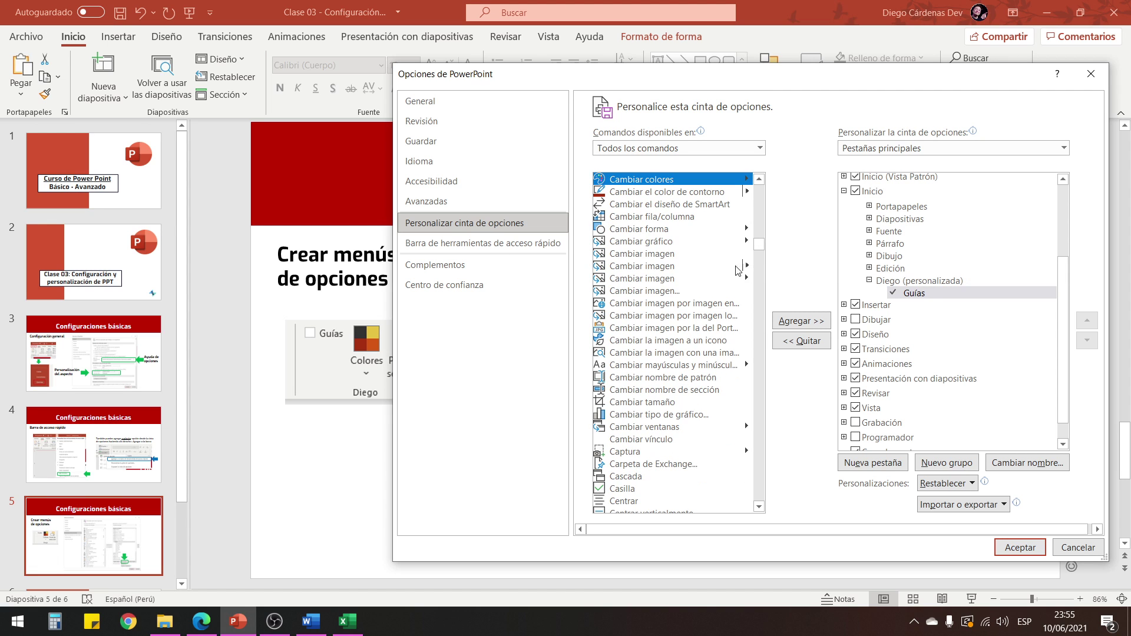
{"action": "scroll", "coordinate": [683, 352], "scroll_direction": "down", "scroll_amount": 2}
{"action": "scroll", "coordinate": [684, 353], "scroll_direction": "down", "scroll_amount": 2}
{"action": "scroll", "coordinate": [684, 353], "scroll_direction": "down", "scroll_amount": 3}
{"action": "scroll", "coordinate": [684, 352], "scroll_direction": "down", "scroll_amount": 2}
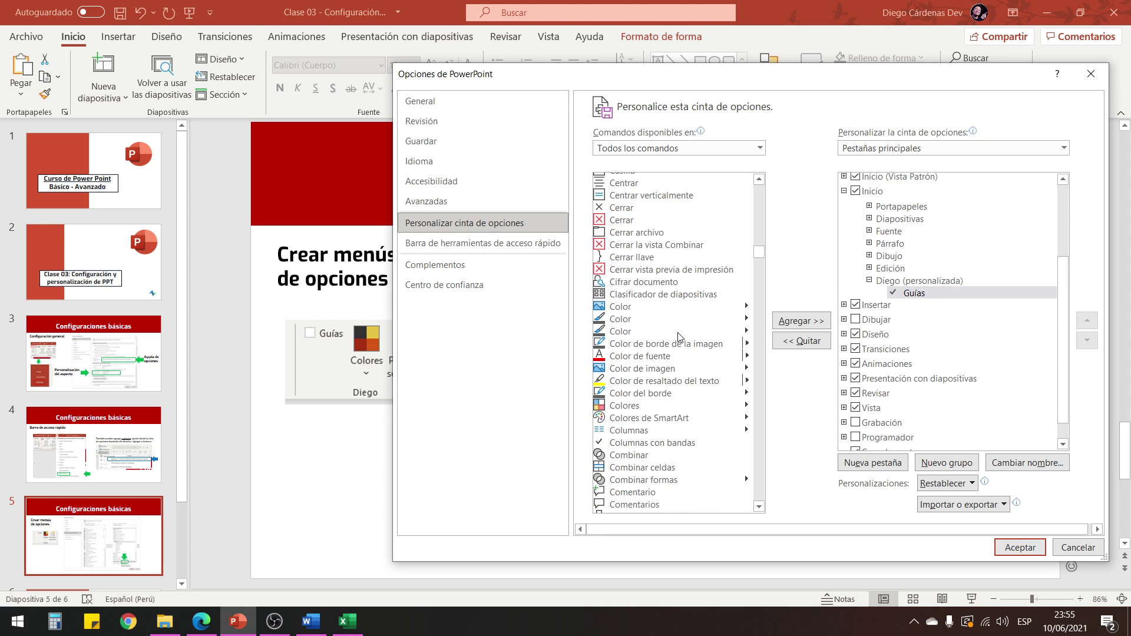
{"action": "left_click", "coordinate": [642, 409]}
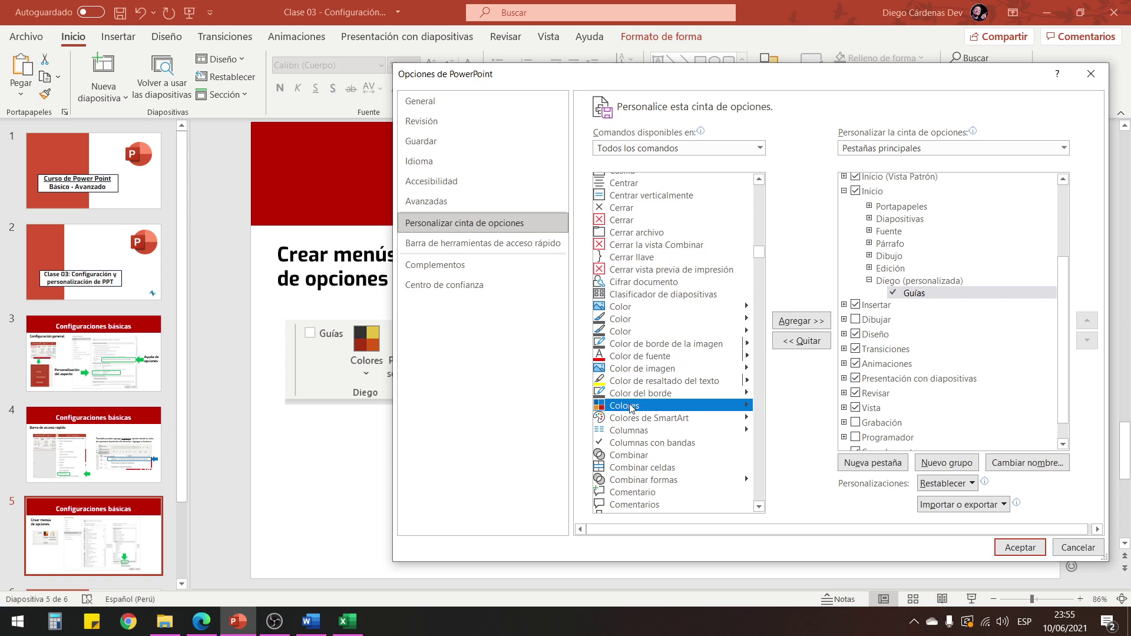
{"action": "scroll", "coordinate": [641, 413], "scroll_direction": "down", "scroll_amount": 1}
{"action": "left_click", "coordinate": [797, 323]}
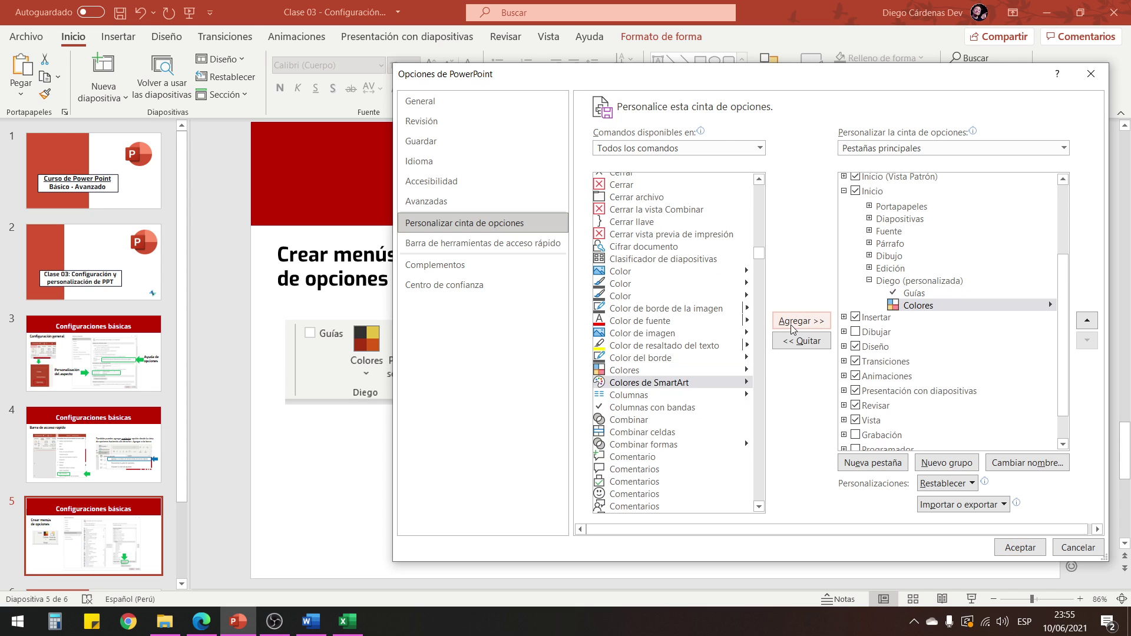
Step: Add Panel de selección to the custom group and apply the ribbon changes with Aceptar
{"action": "mouse_move", "coordinate": [515, 79]}
{"action": "left_mouse_down"}
{"action": "mouse_move", "coordinate": [567, 97]}
{"action": "mouse_move", "coordinate": [473, 83]}
{"action": "left_mouse_up"}
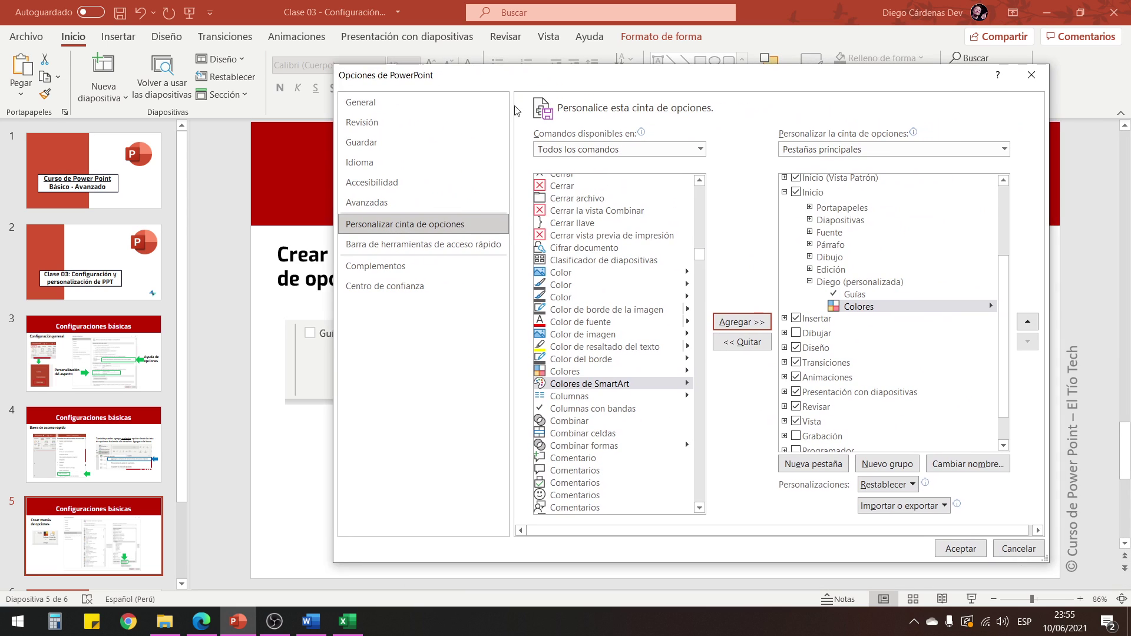
{"action": "left_click", "coordinate": [601, 267]}
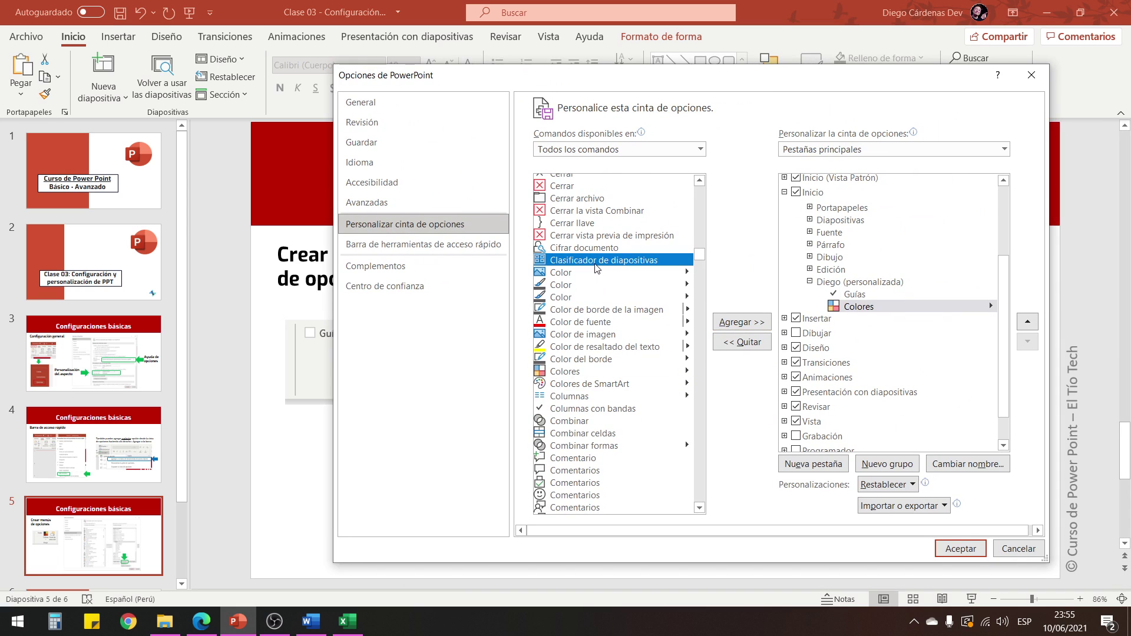
{"action": "key", "text": "p"}
{"action": "scroll", "coordinate": [590, 353], "scroll_direction": "down", "scroll_amount": 3}
{"action": "scroll", "coordinate": [584, 371], "scroll_direction": "down", "scroll_amount": 1}
{"action": "scroll", "coordinate": [582, 377], "scroll_direction": "down", "scroll_amount": 1}
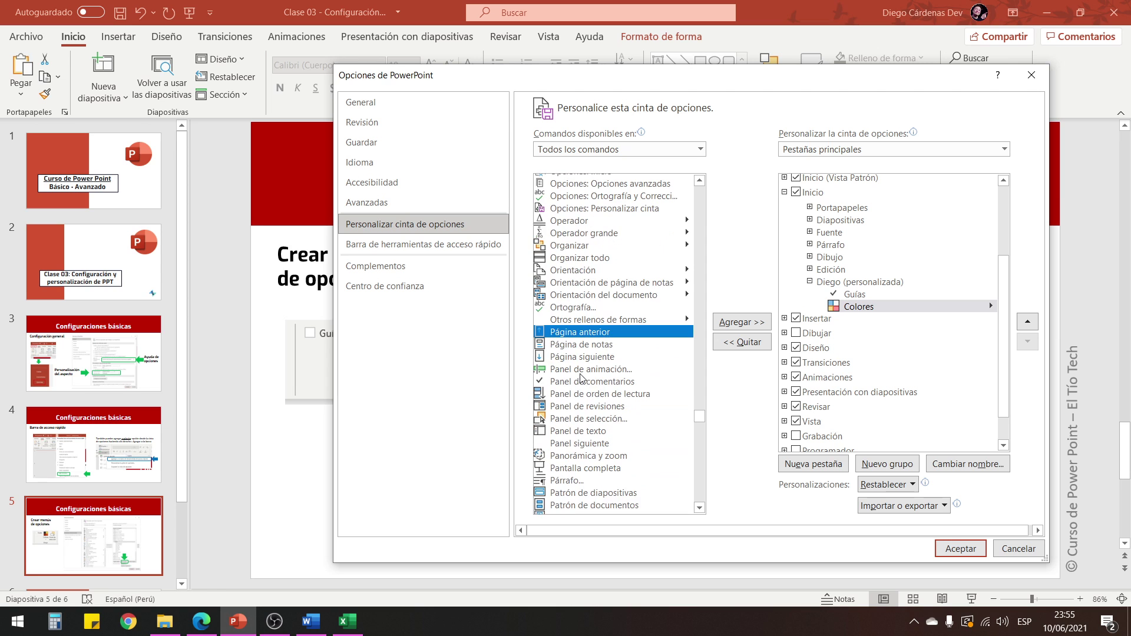
{"action": "left_click", "coordinate": [583, 419]}
{"action": "left_click", "coordinate": [756, 325]}
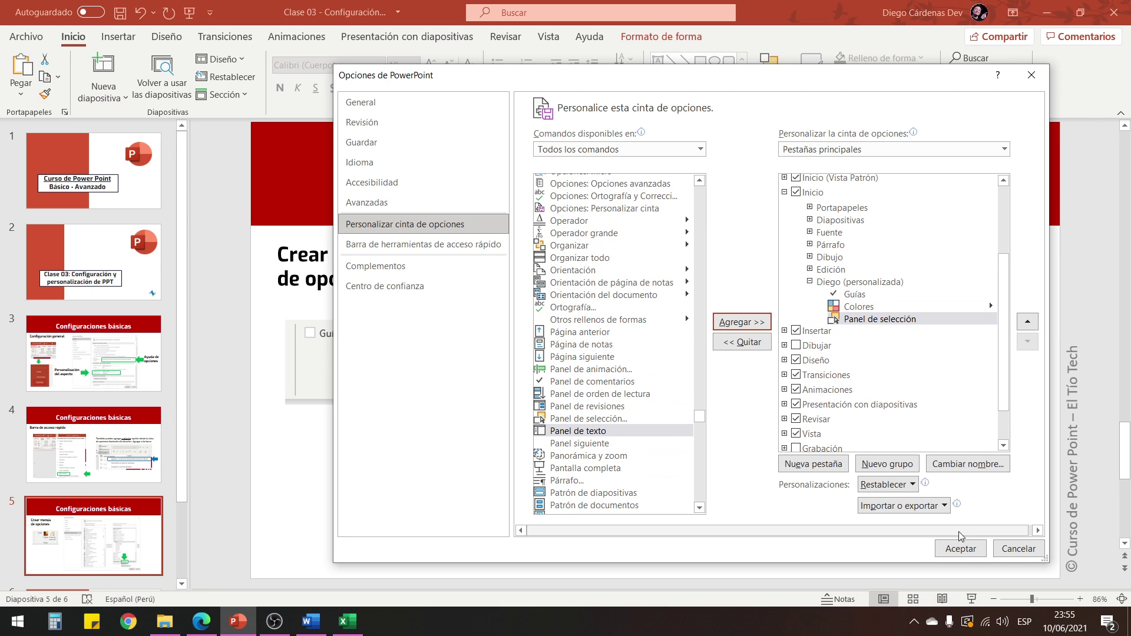
{"action": "left_click", "coordinate": [960, 547]}
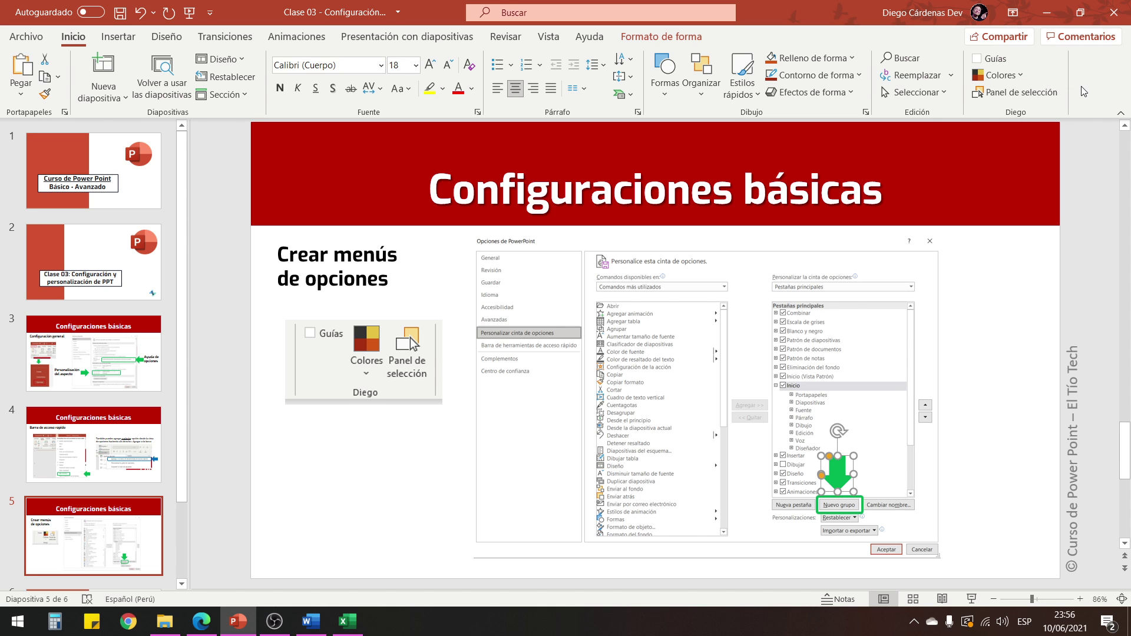
{"action": "mouse_move", "coordinate": [798, 10]}
{"action": "left_mouse_down"}
{"action": "mouse_move", "coordinate": [803, 46]}
{"action": "mouse_move", "coordinate": [608, 105]}
{"action": "left_mouse_up"}
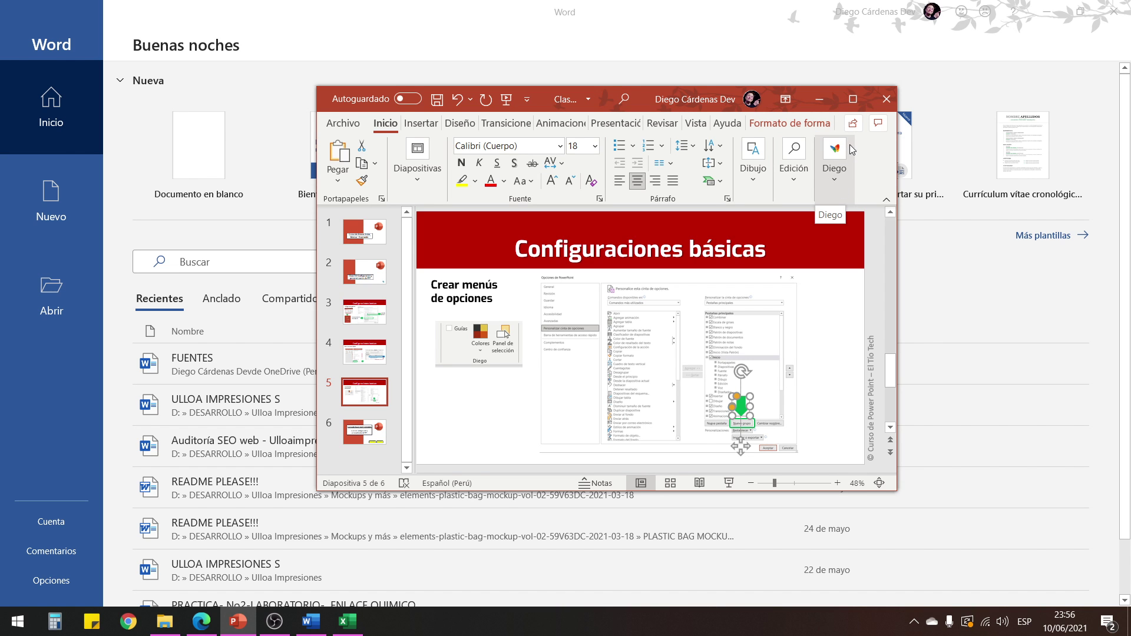
{"action": "left_click", "coordinate": [853, 99]}
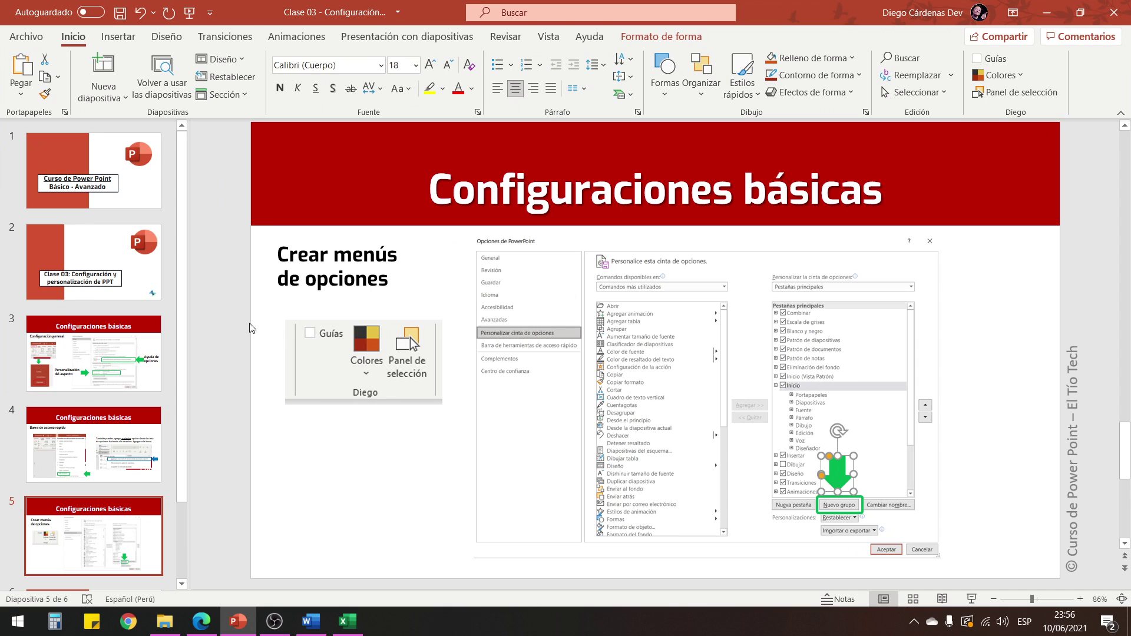
Step: Scroll down the slide thumbnail pane and select slide 6
{"action": "scroll", "coordinate": [92, 397], "scroll_direction": "down", "scroll_amount": 1}
{"action": "scroll", "coordinate": [93, 396], "scroll_direction": "down", "scroll_amount": 3}
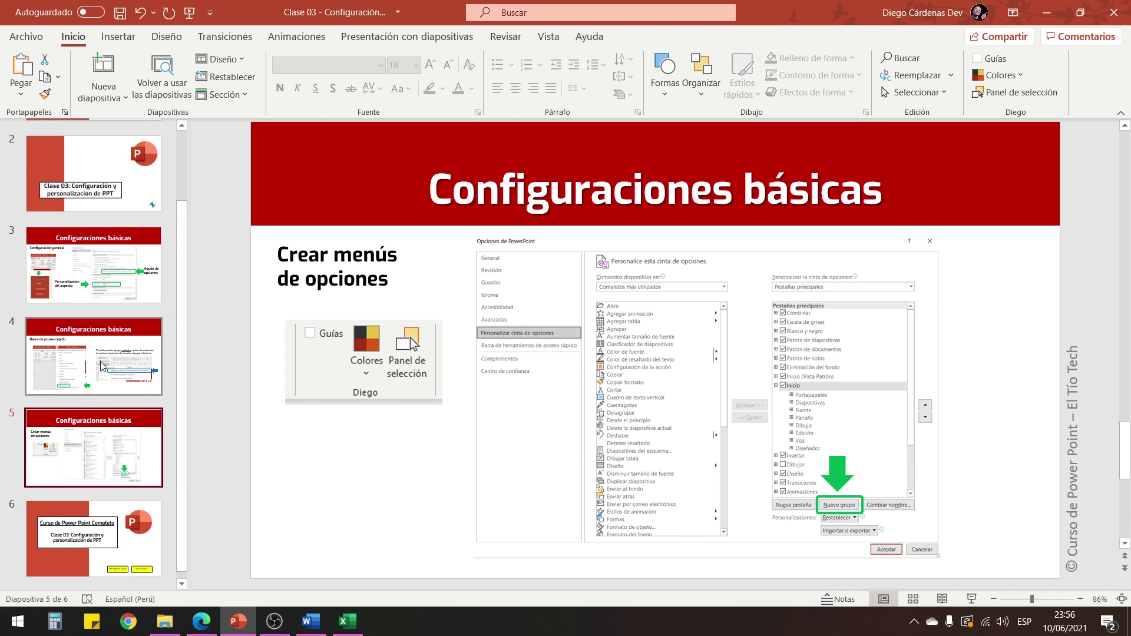
{"action": "scroll", "coordinate": [93, 371], "scroll_direction": "up", "scroll_amount": 2}
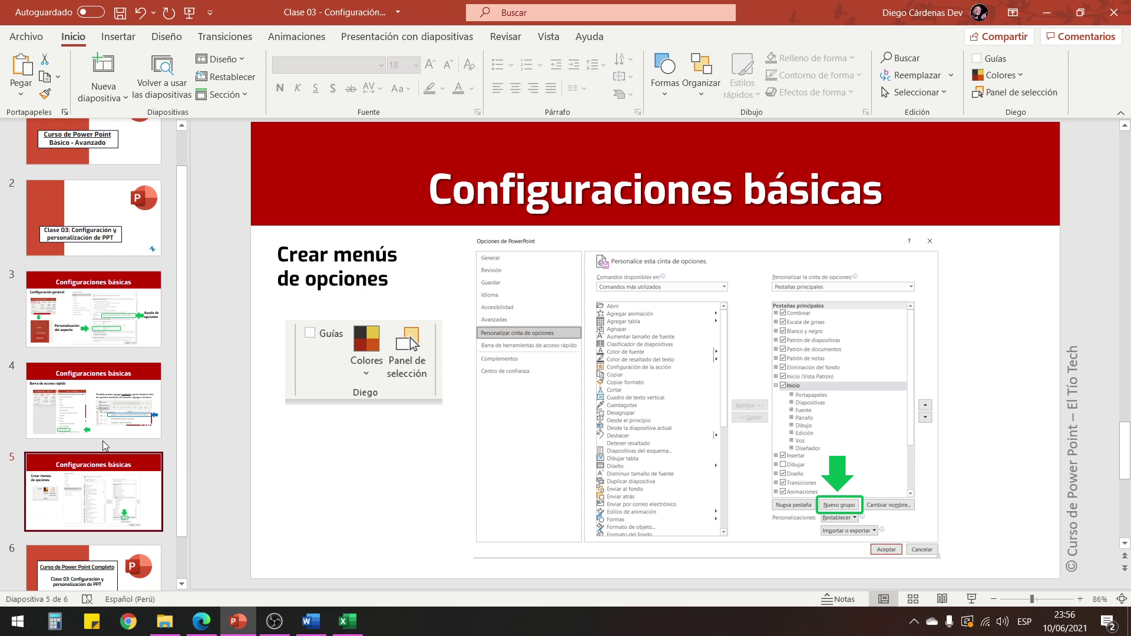
{"action": "scroll", "coordinate": [103, 451], "scroll_direction": "down", "scroll_amount": 1}
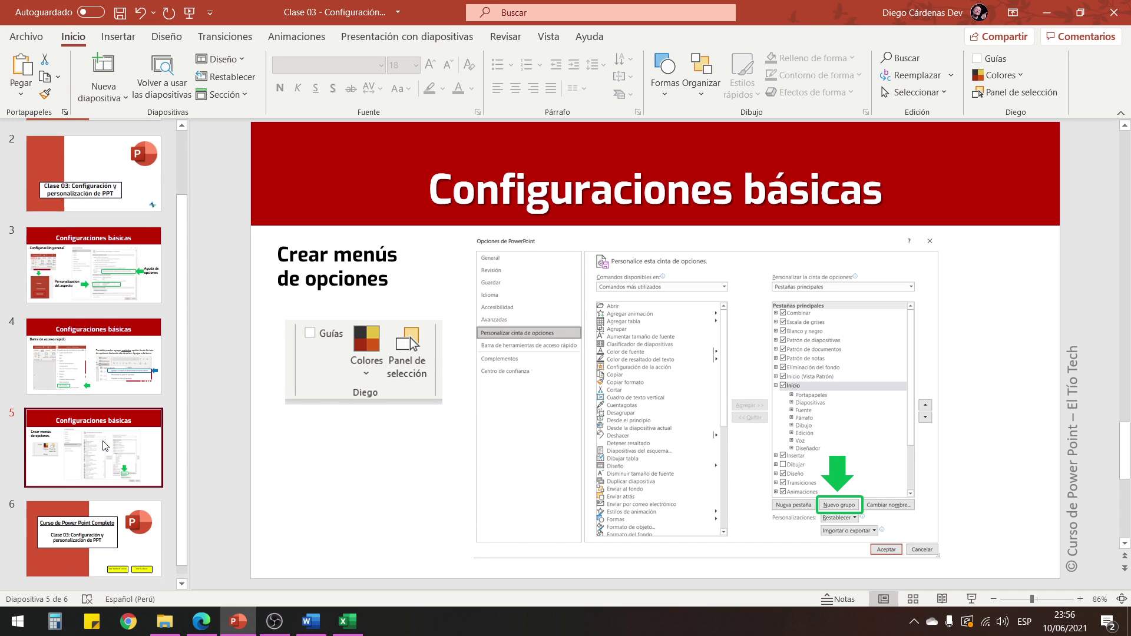
{"action": "scroll", "coordinate": [96, 465], "scroll_direction": "down", "scroll_amount": 2}
{"action": "left_click", "coordinate": [93, 530]}
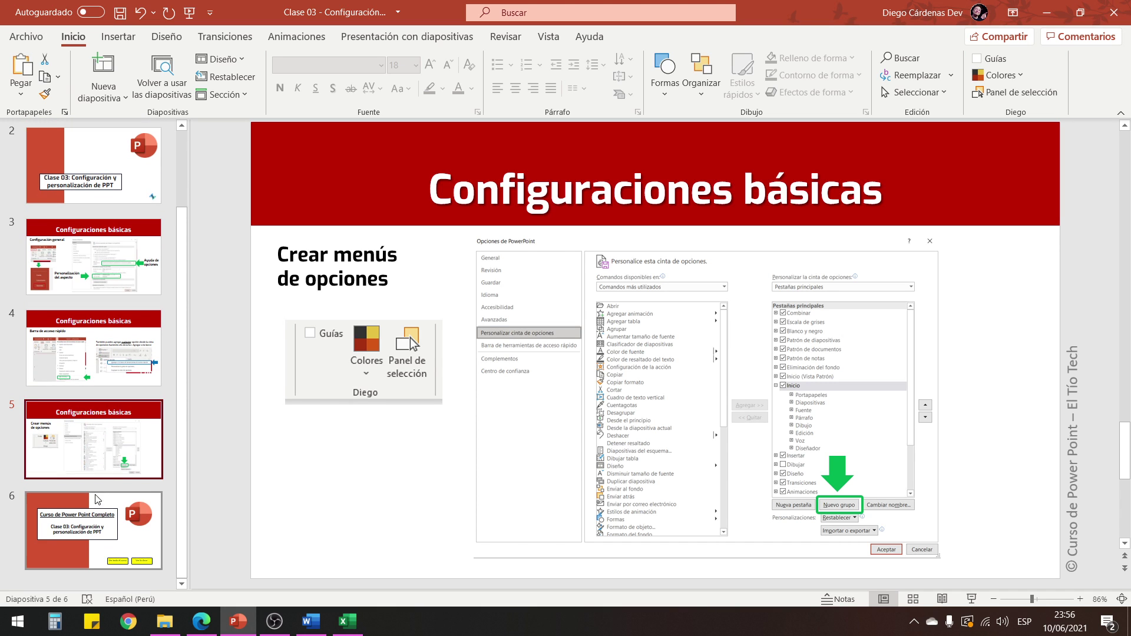